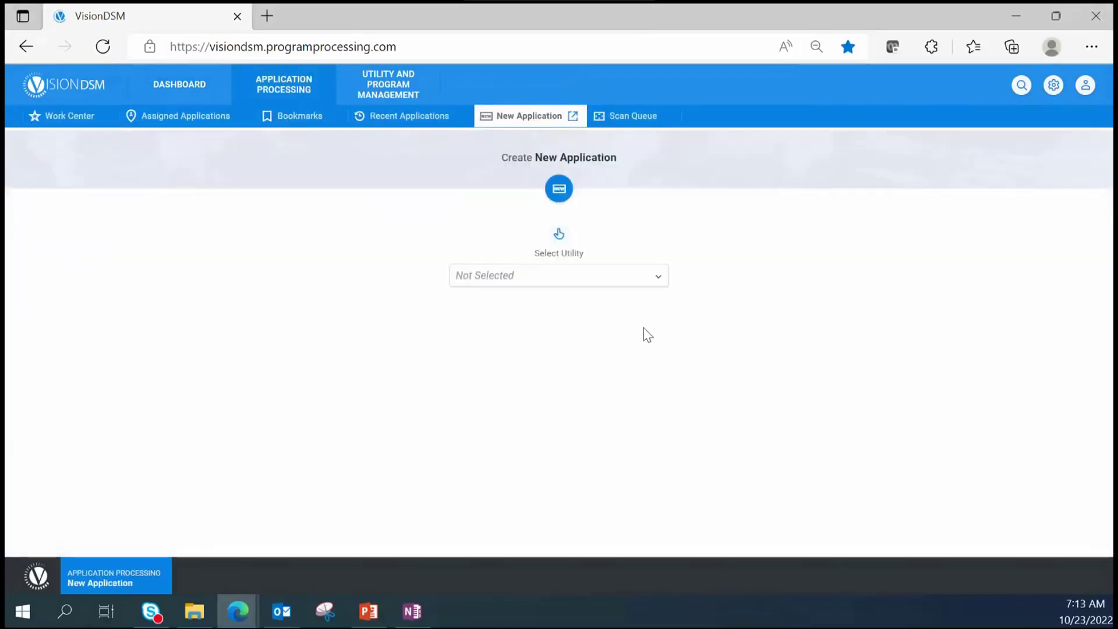
- Filter the utility list with 'Ex' and select Bonneville Expedition as the utility
click(658, 279)
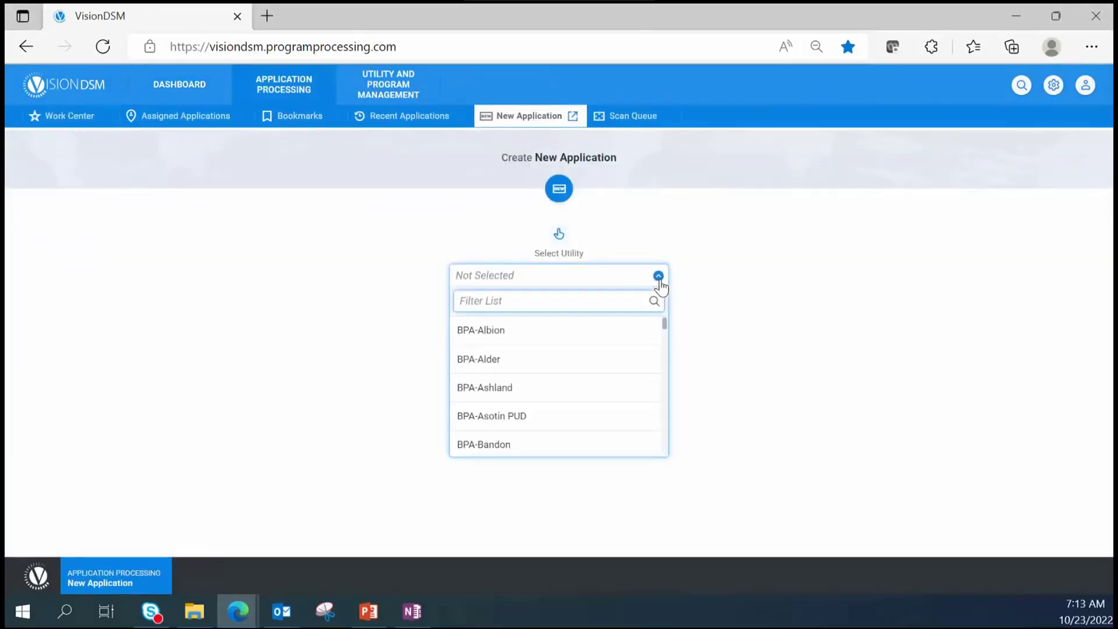
text(Ex)
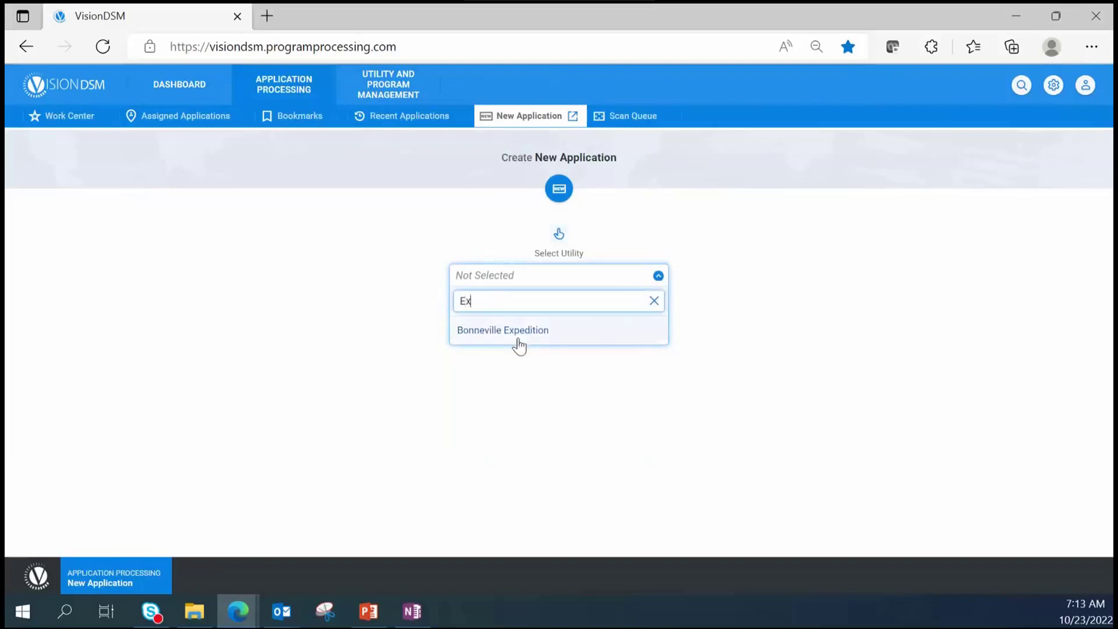
click(556, 333)
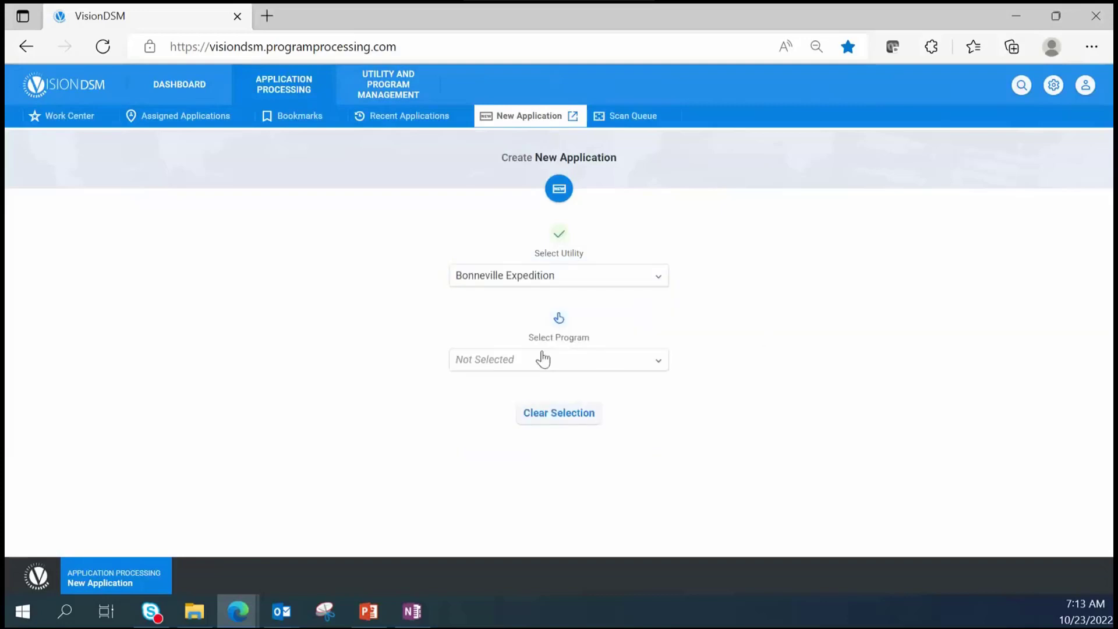
- Select Custom Projects Option 1 as the program
click(665, 362)
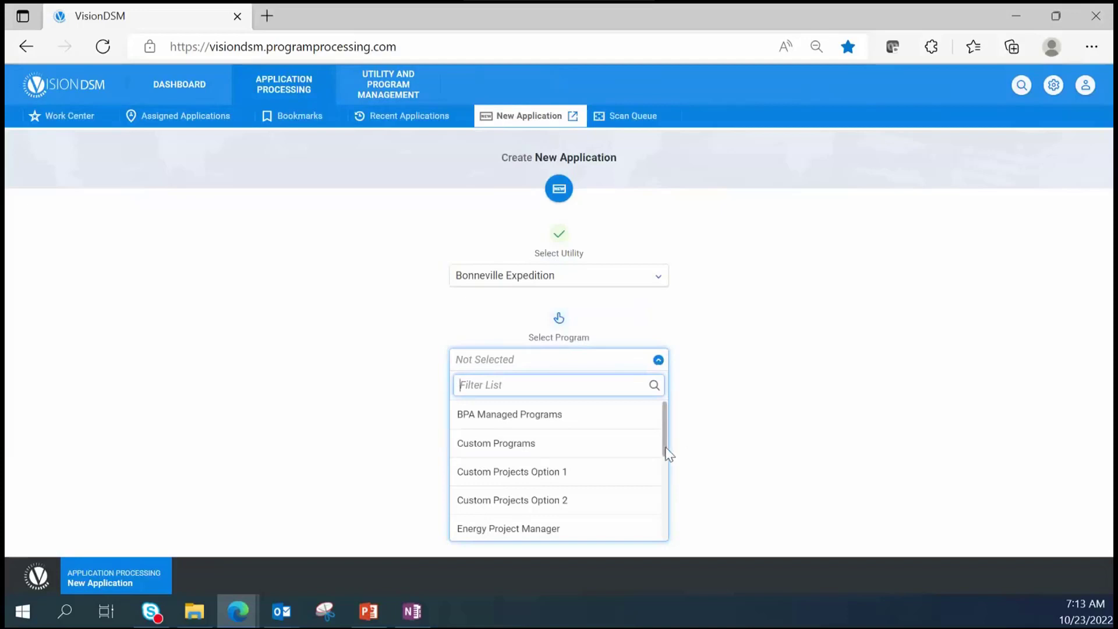
drag(665, 448, 664, 536)
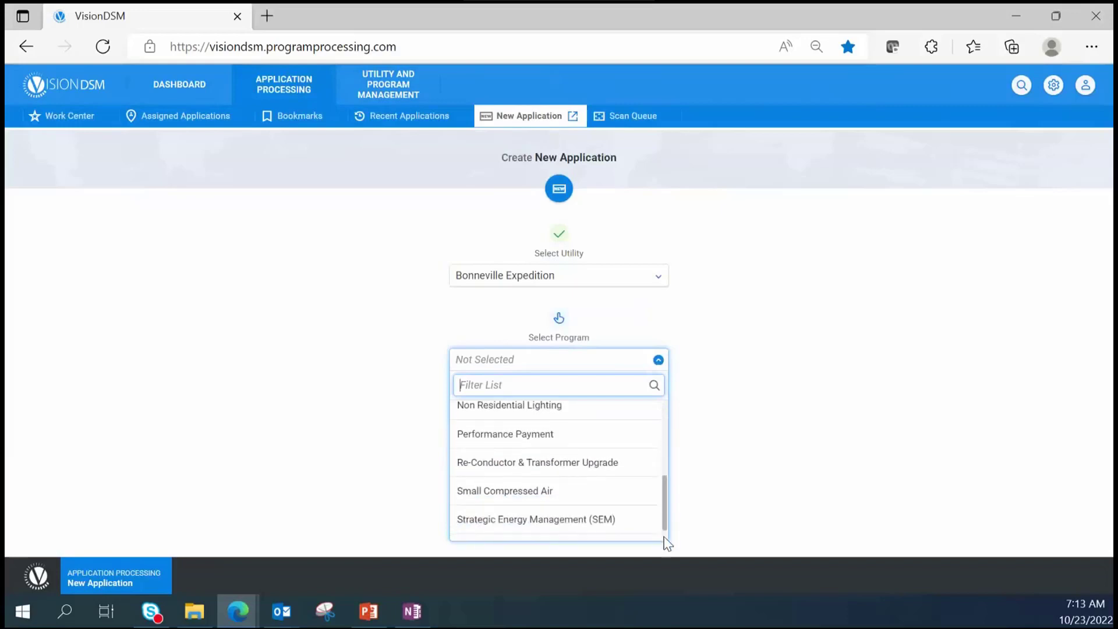
scroll(665, 537, down, 1)
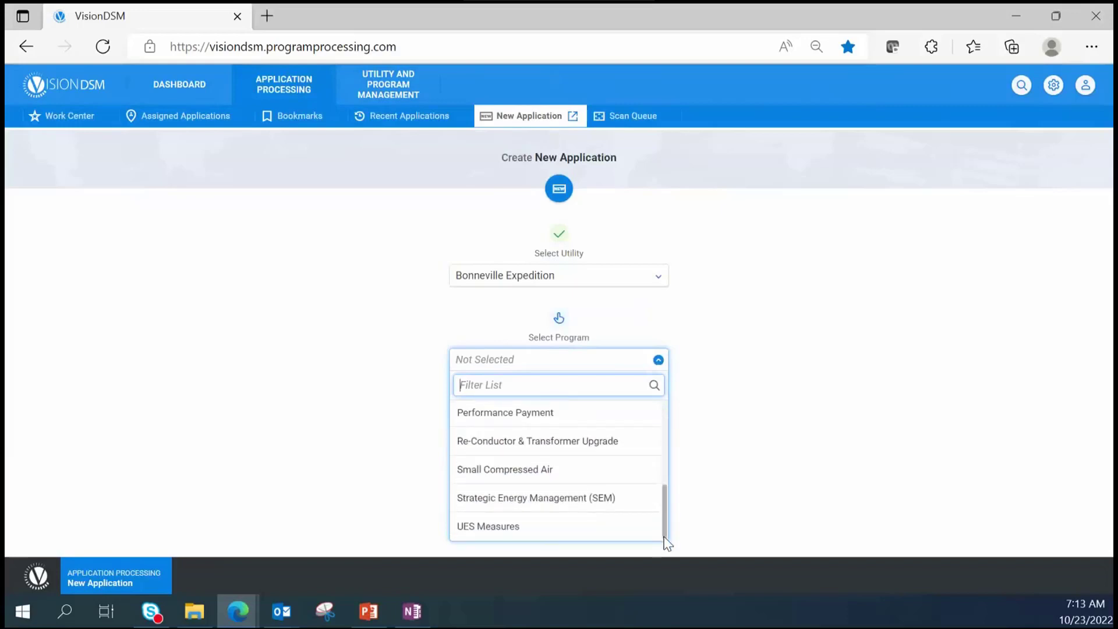
drag(672, 511, 670, 416)
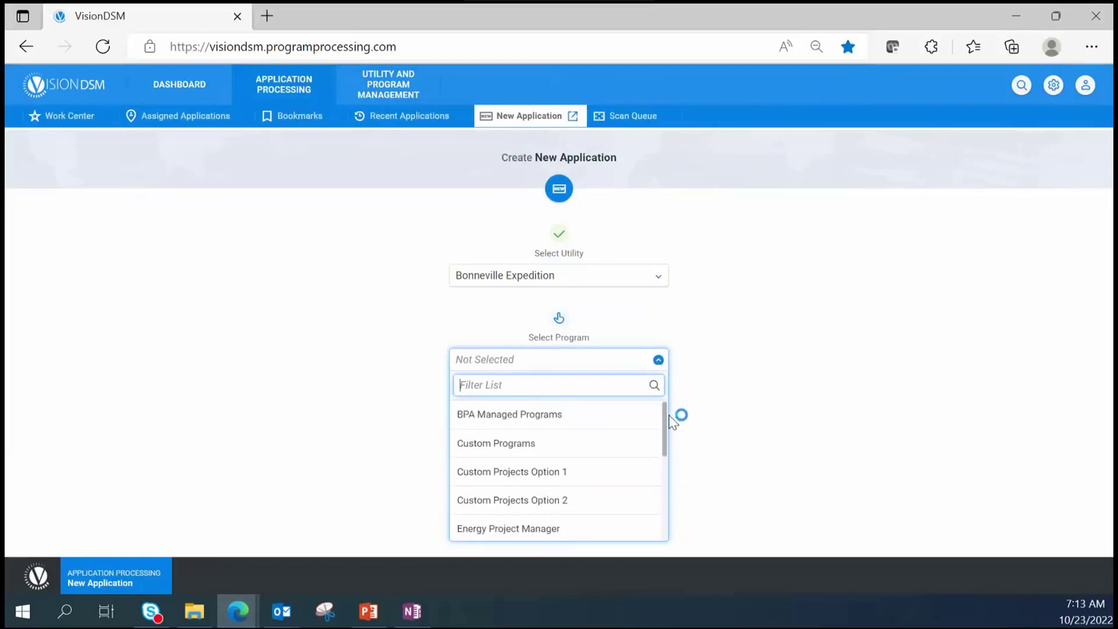
click(554, 483)
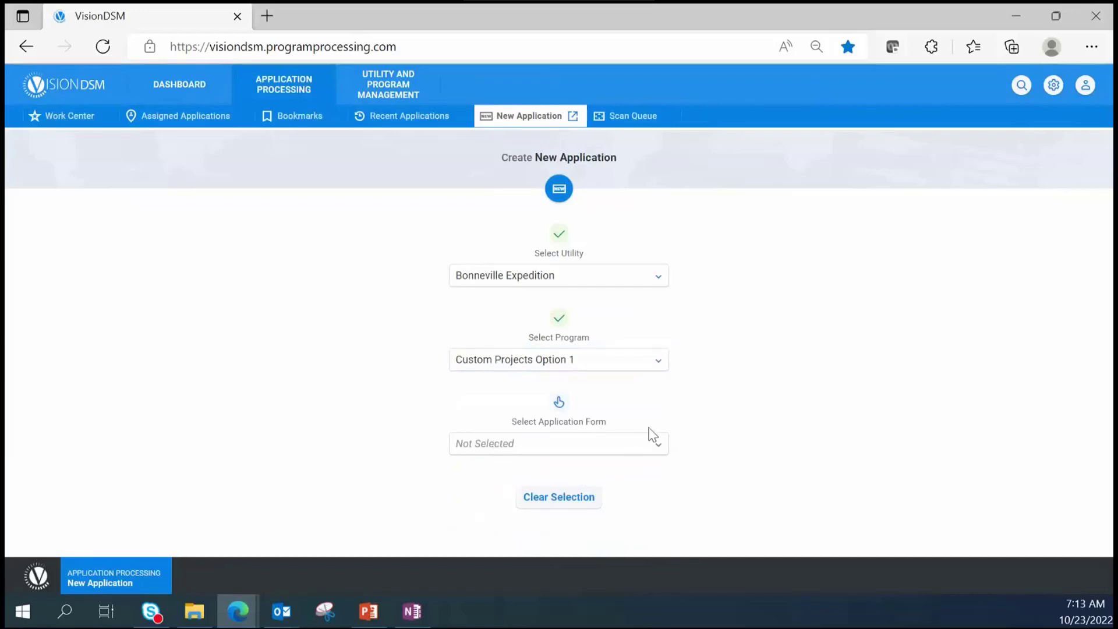
- Choose the 'Project Information - Start Here' application form and continue with creation
click(658, 448)
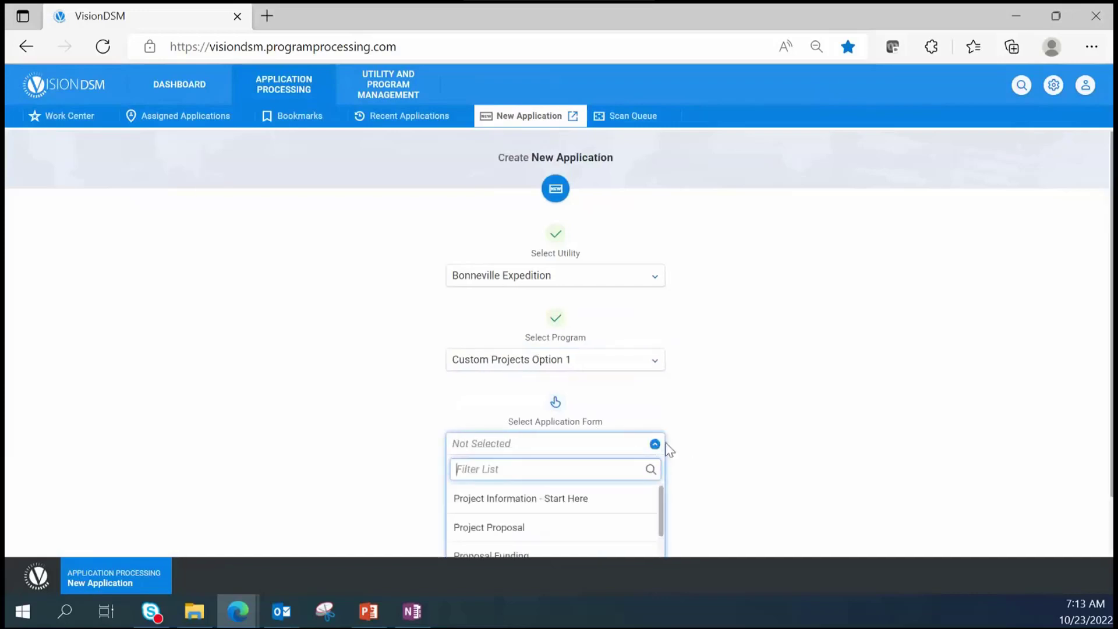
scroll(668, 452, down, 1)
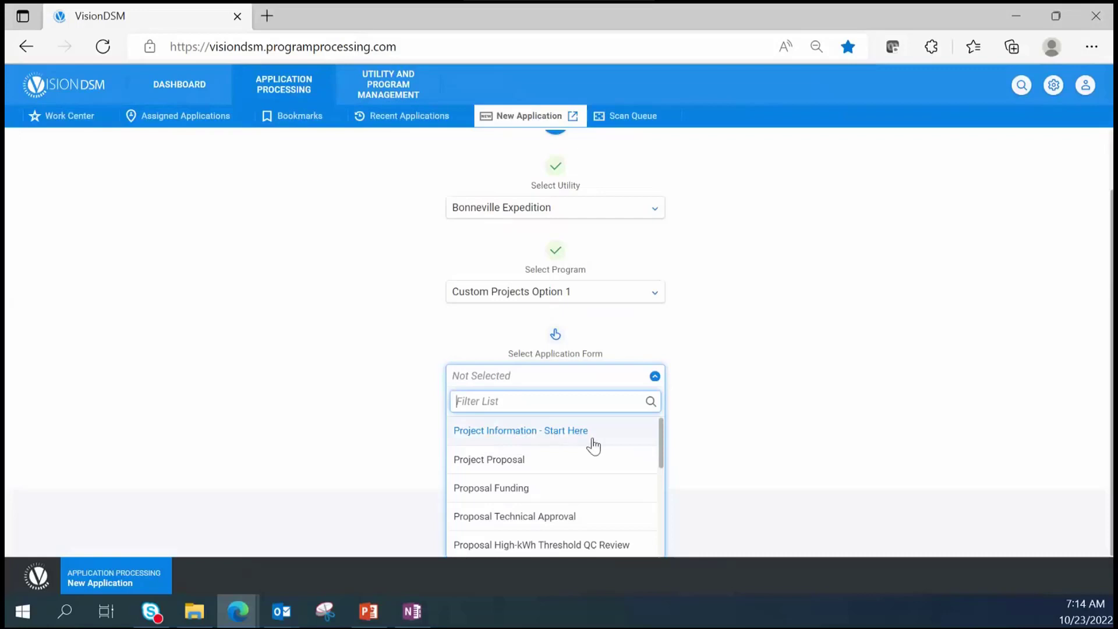
click(545, 441)
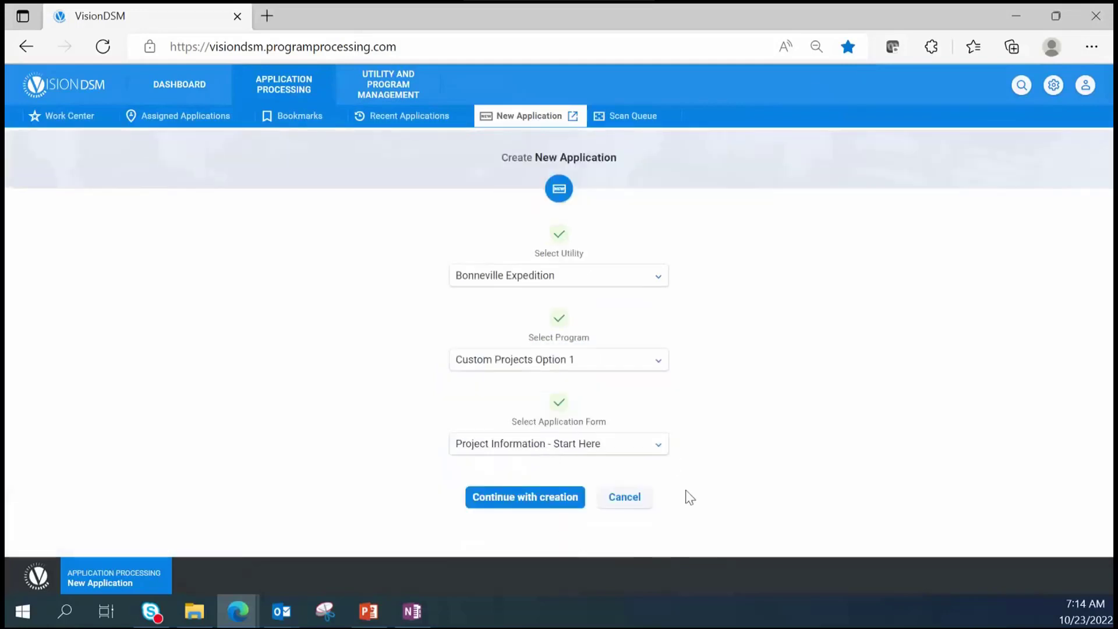
click(558, 502)
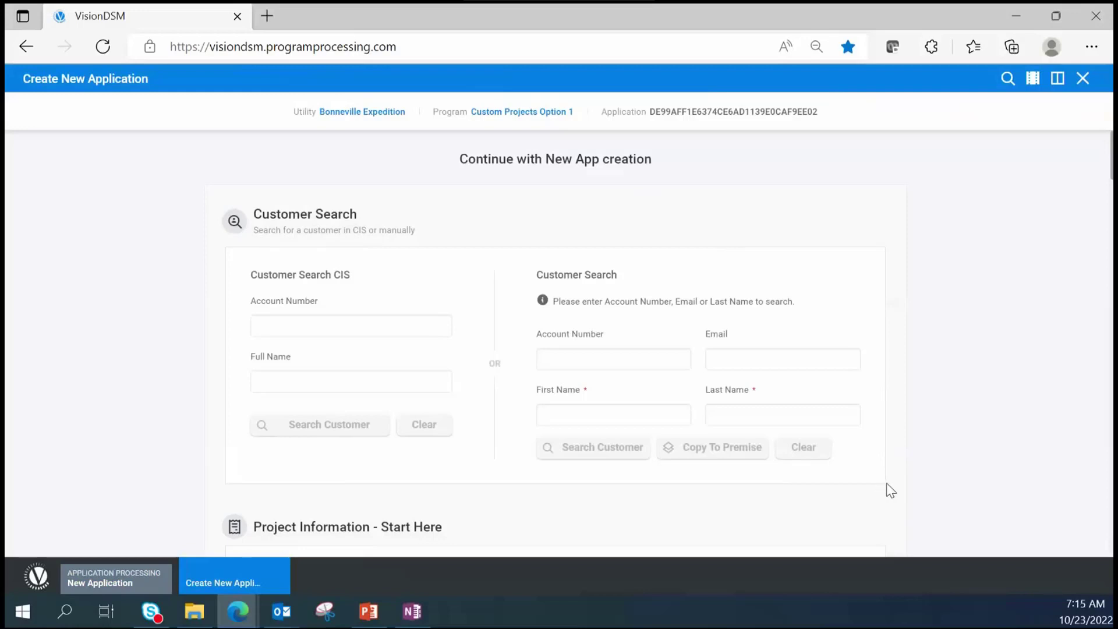
- Search for the customer by first and last name, then scroll to Project Information
click(551, 412)
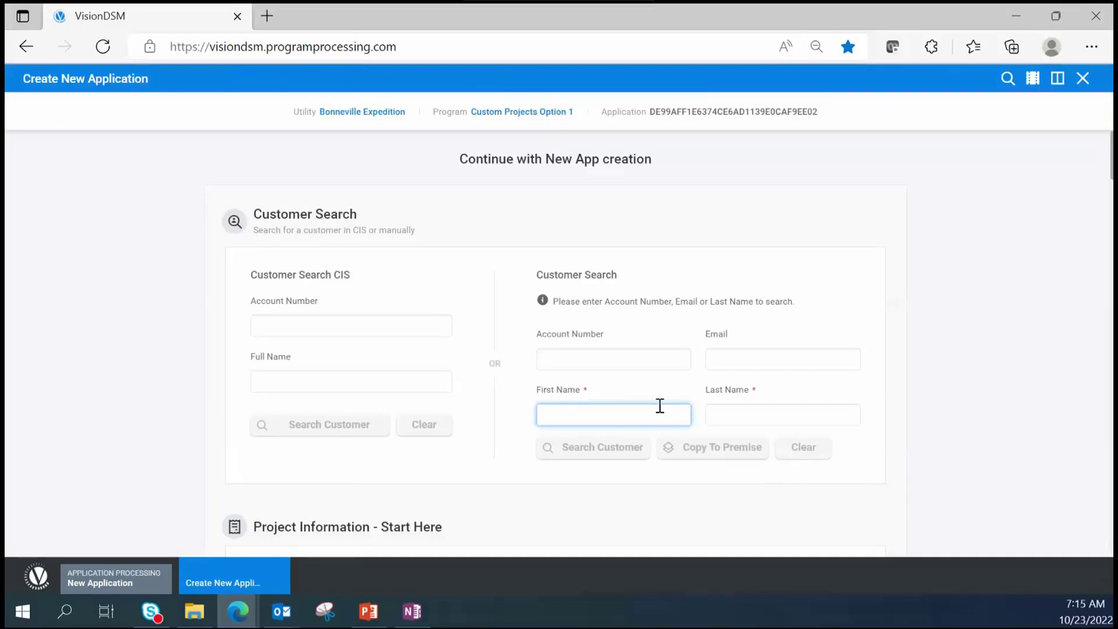
text(Mickey)
key(Tab)
text(Mouse)
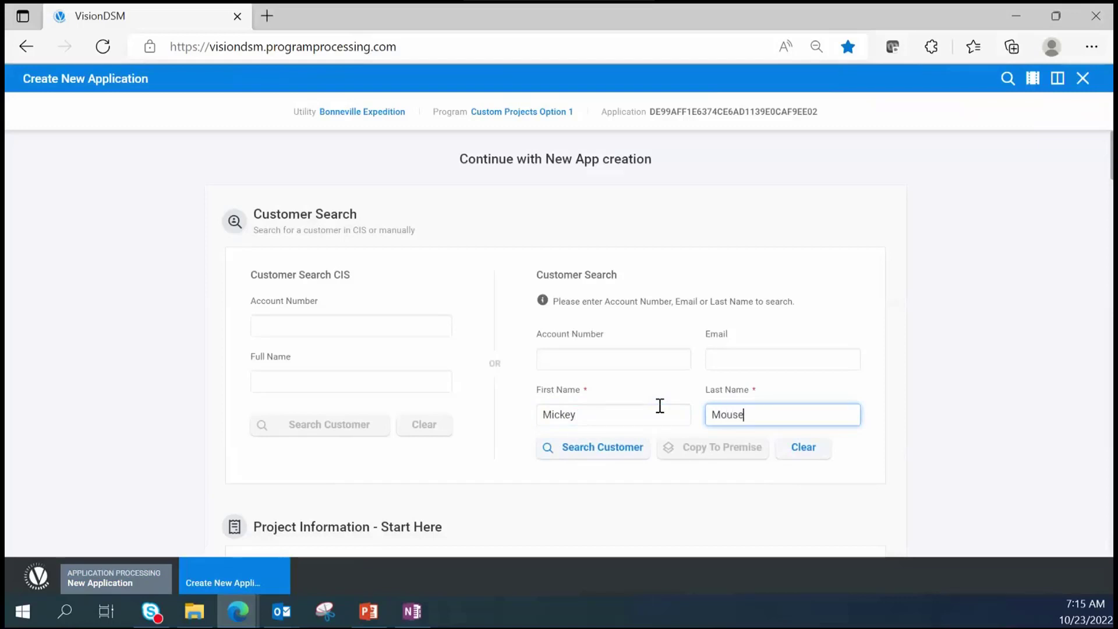
click(602, 449)
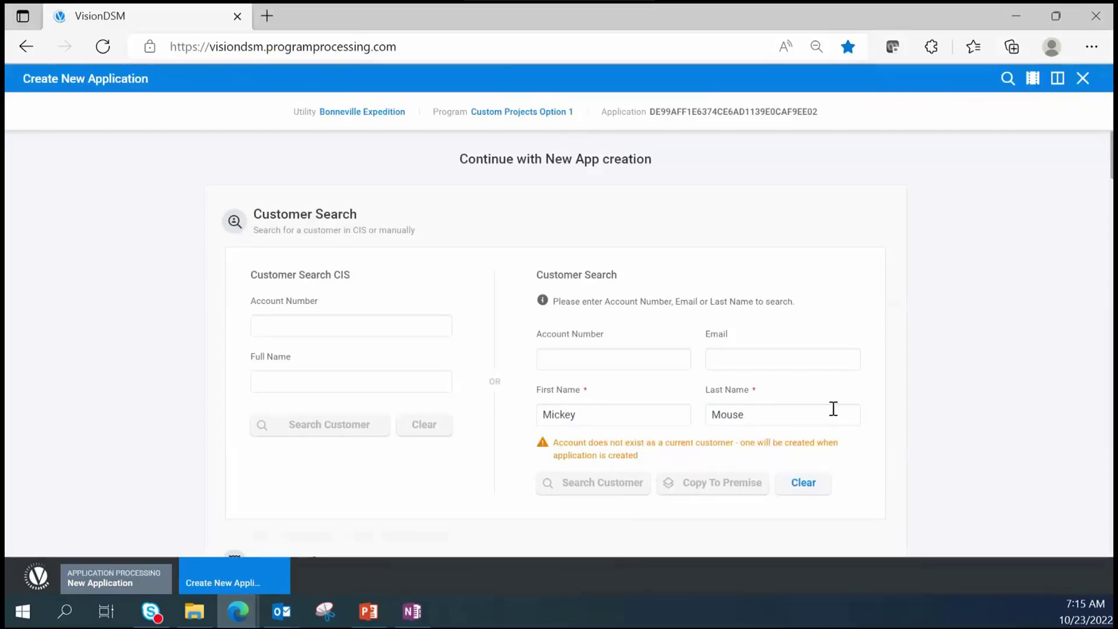
scroll(833, 408, down, 1)
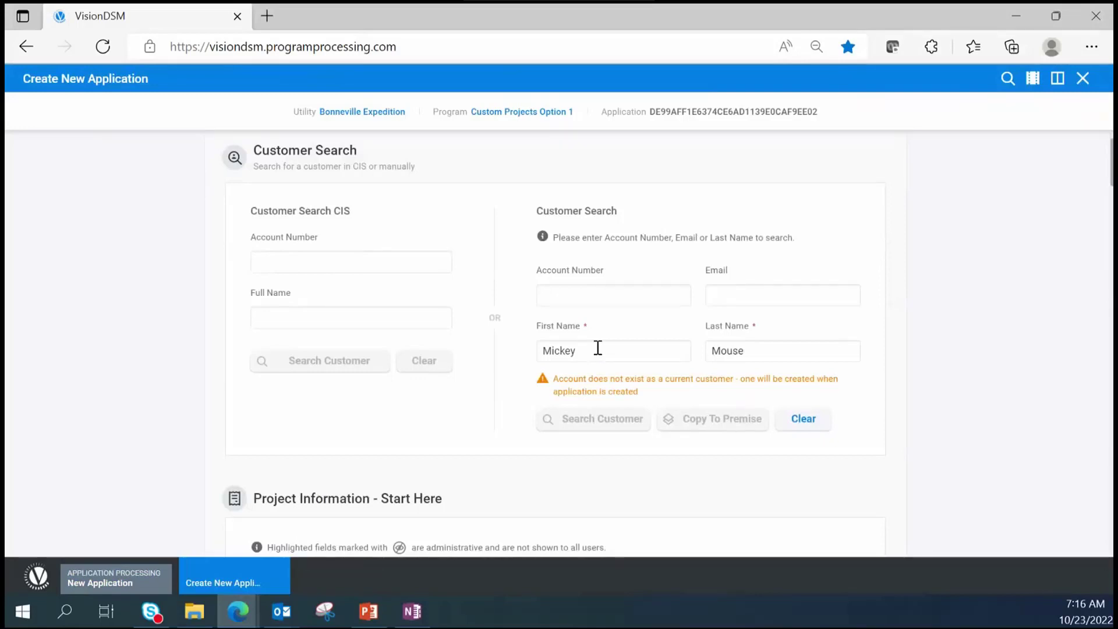
scroll(597, 349, down, 5)
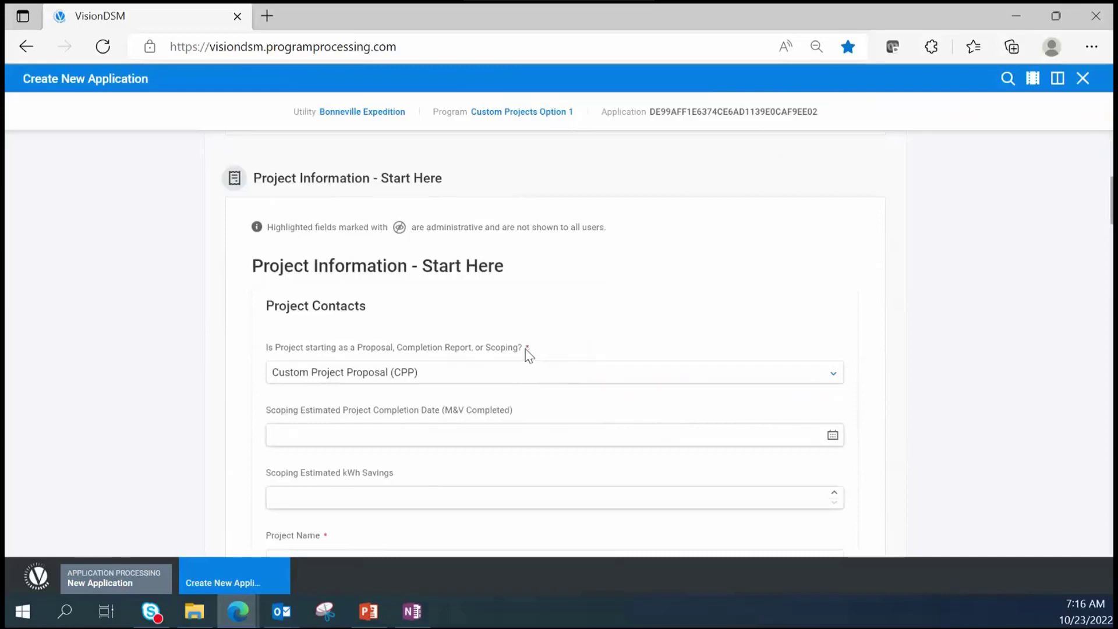
- Leave the project start type as Custom Project Proposal (CPP)
click(322, 382)
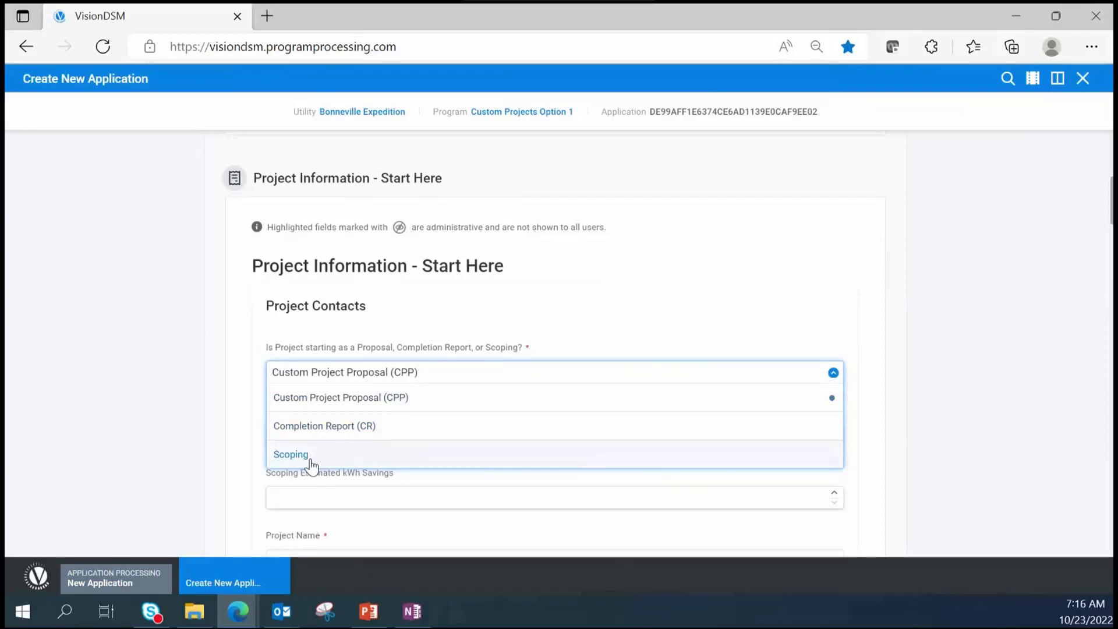
click(898, 429)
scroll(466, 420, down, 1)
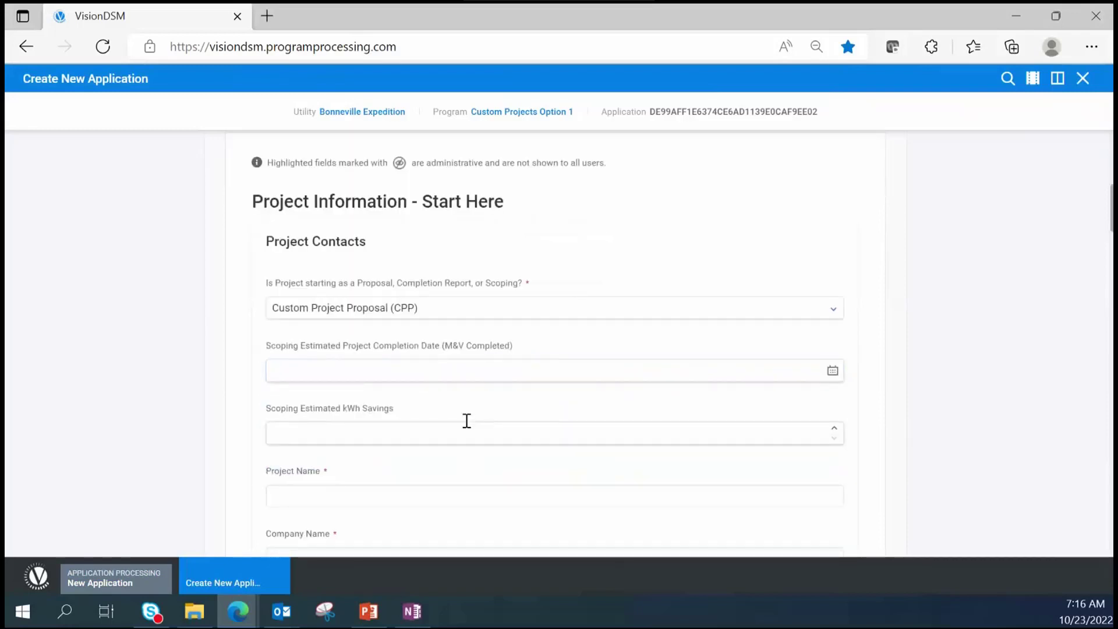
scroll(341, 418, down, 1)
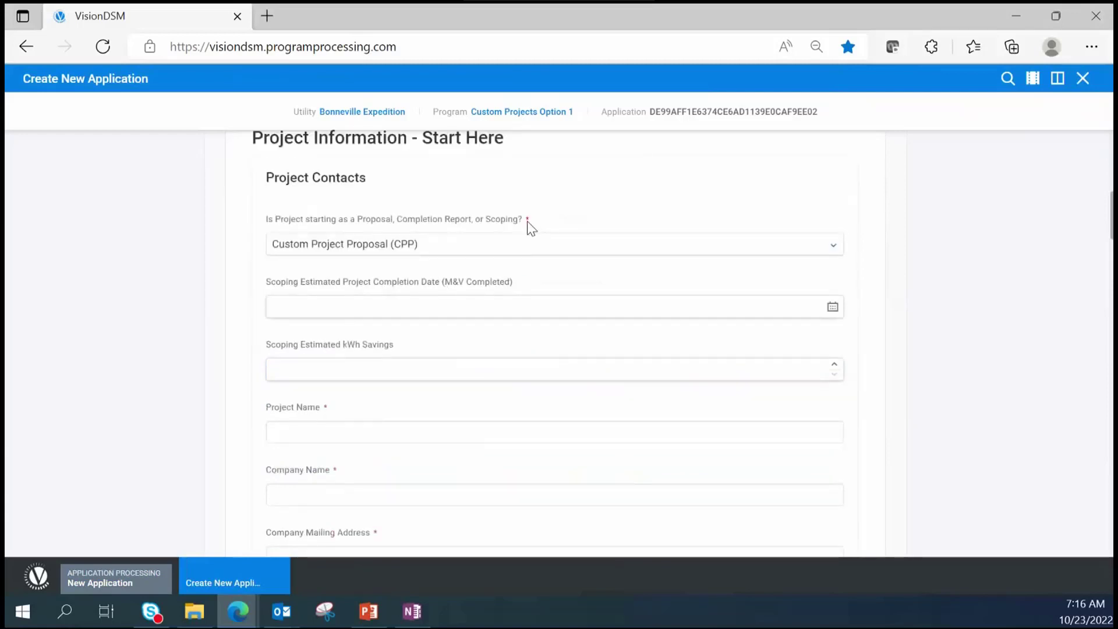
- Enter project name 'JM - Training Video' and company name 'Bob's Burger'
click(334, 439)
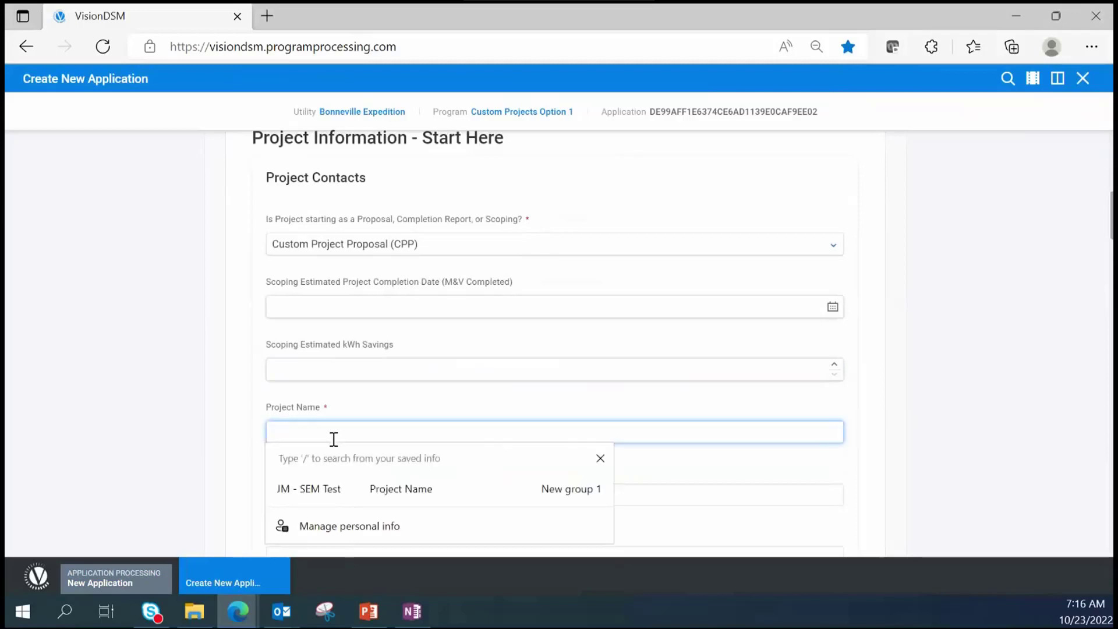
text(JM - Training Video)
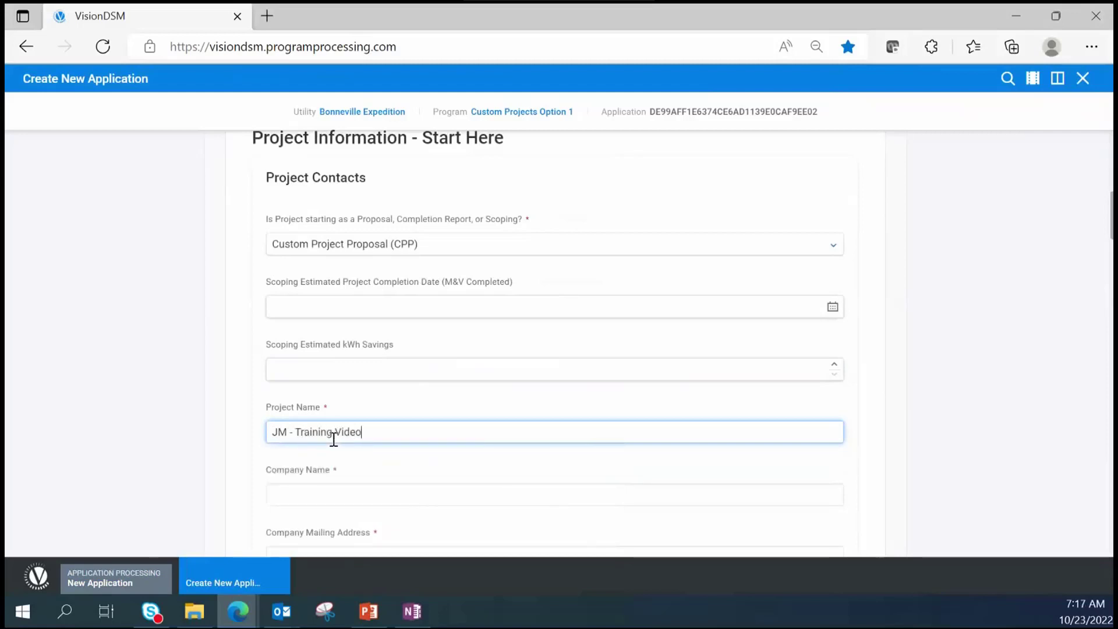
key(Tab)
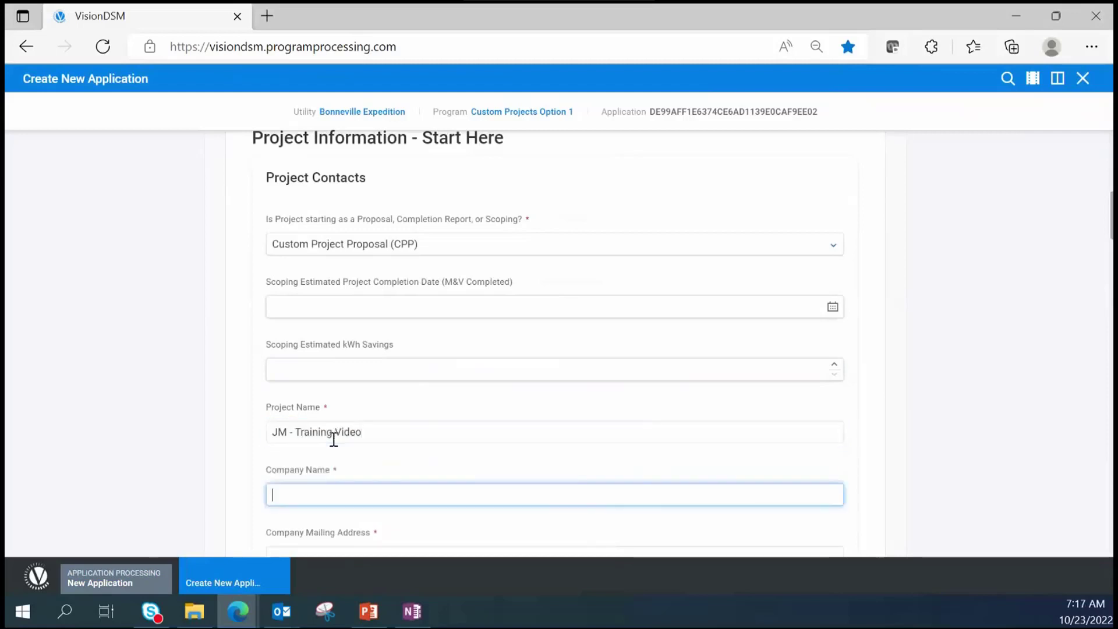
text(Bob's Burgers)
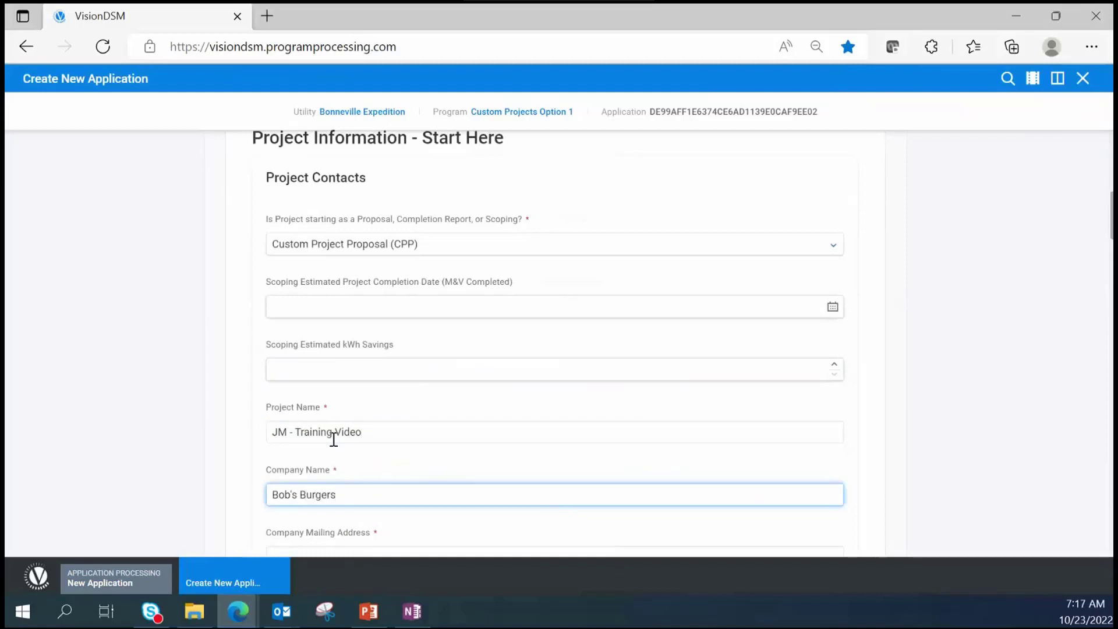
scroll(334, 438, down, 3)
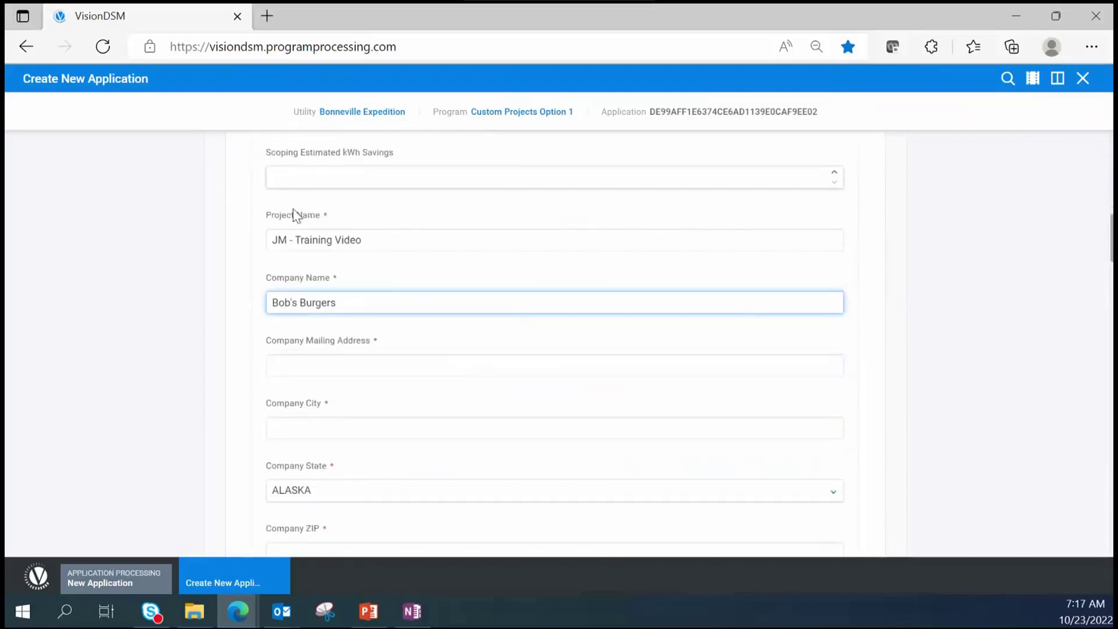
click(326, 357)
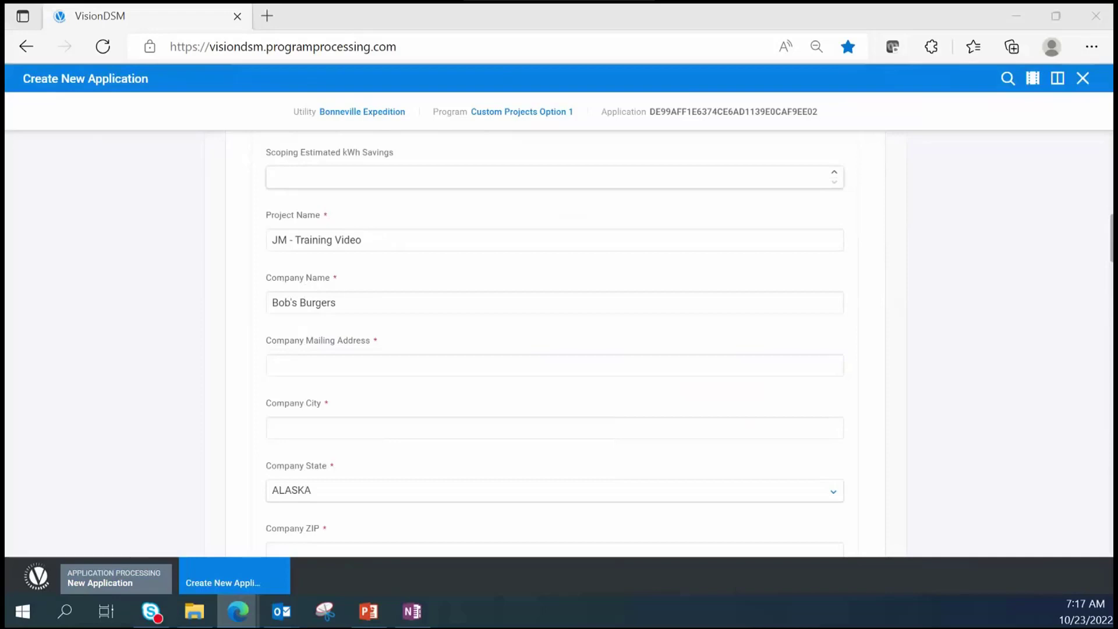
- Enter the company's street mailing address and the city Portland
click(319, 358)
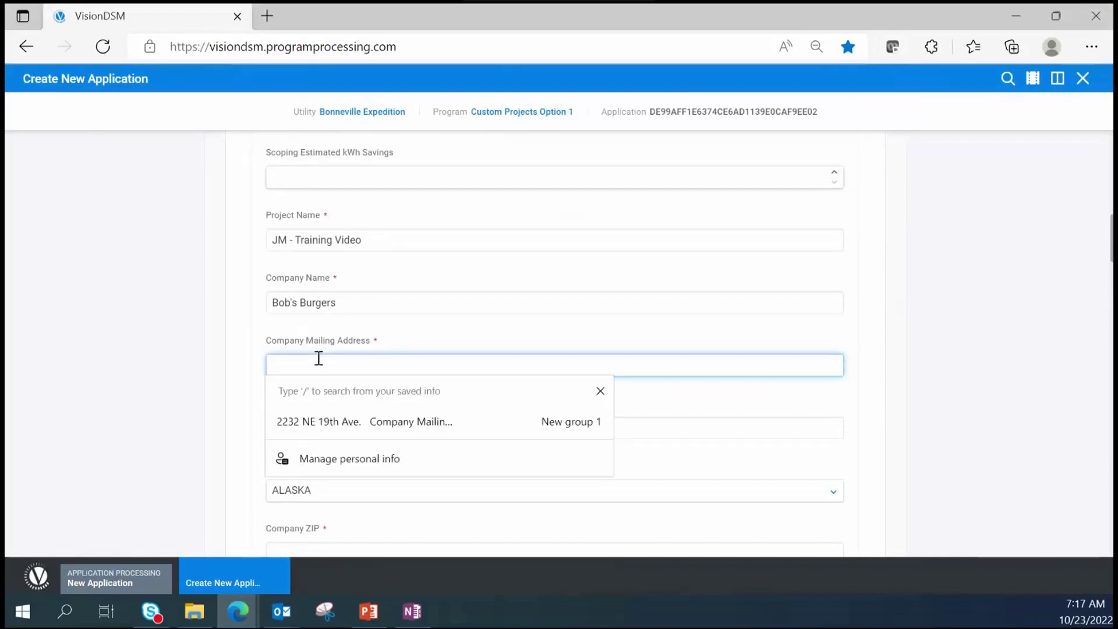
key(Escape)
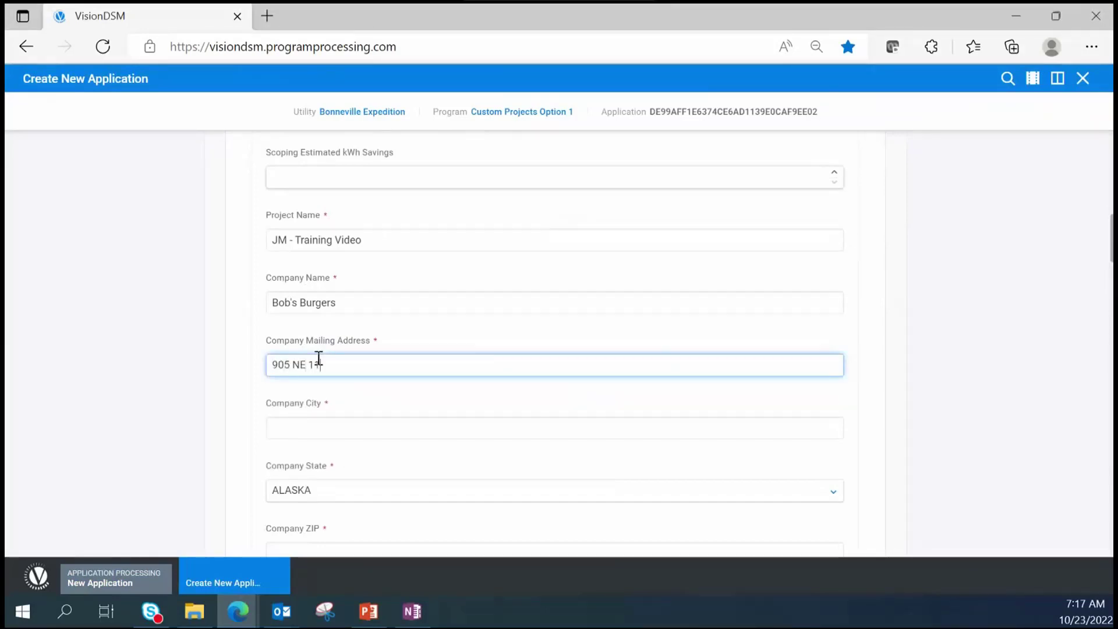
key(Tab)
text(Portland)
key(Tab)
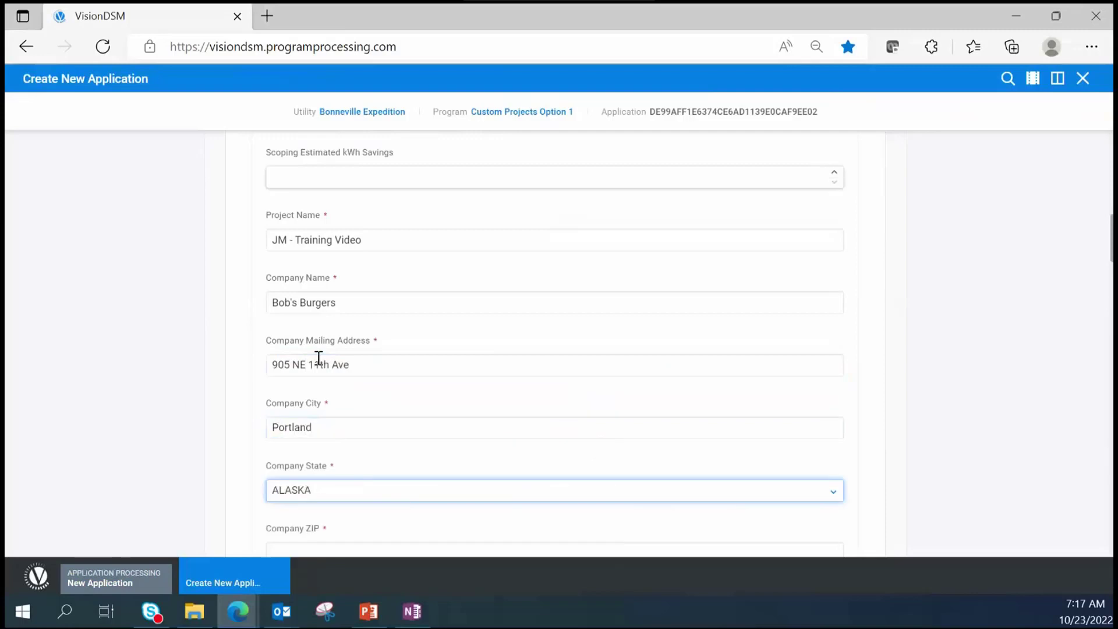
scroll(328, 439, down, 2)
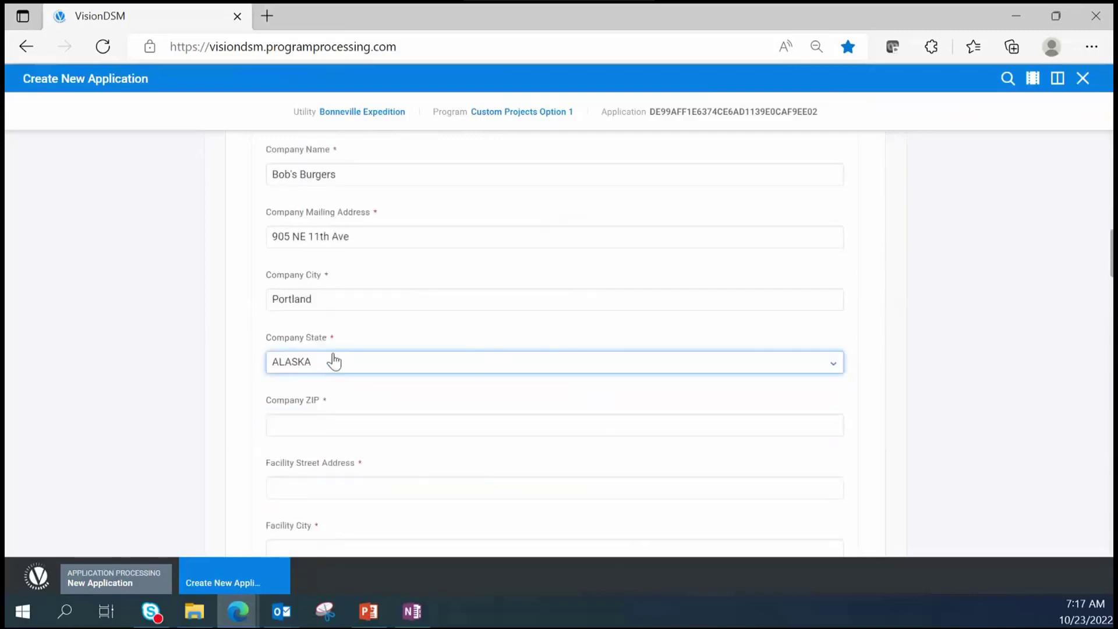
- Set the company state to OREGON and fill in the company ZIP code
click(331, 362)
text(Oregon)
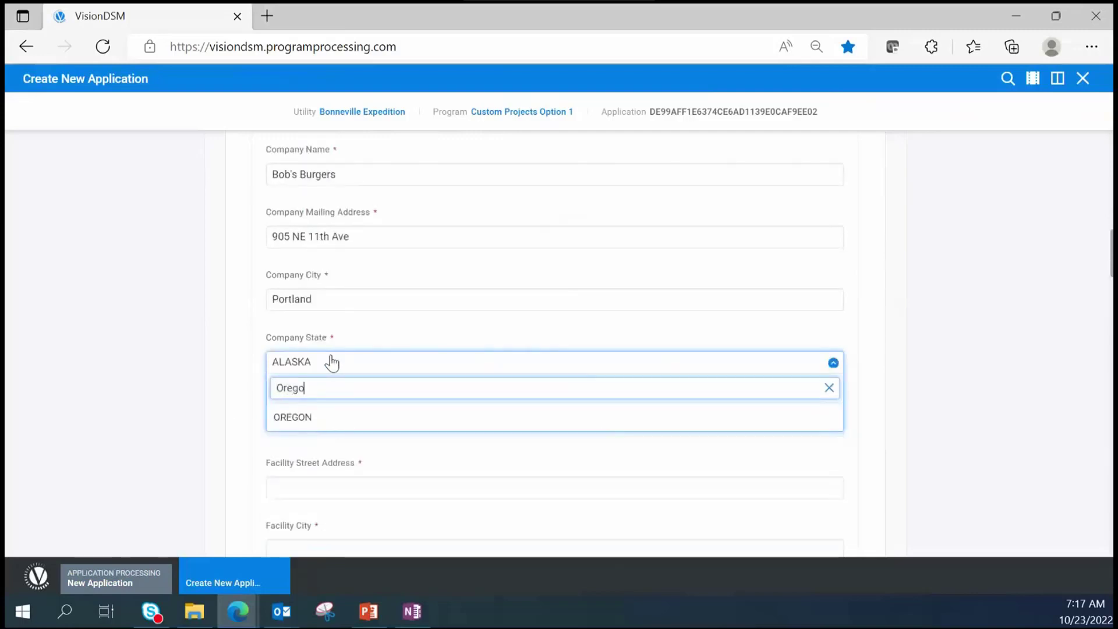
click(292, 421)
click(339, 425)
text(97232)
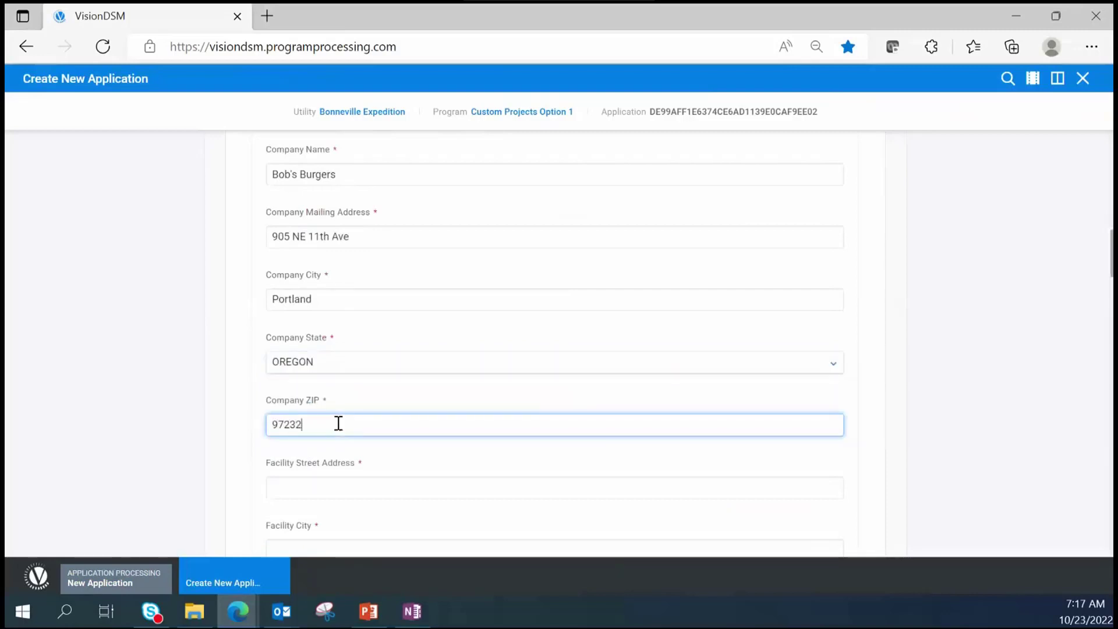
click(553, 363)
click(905, 336)
scroll(220, 451, down, 4)
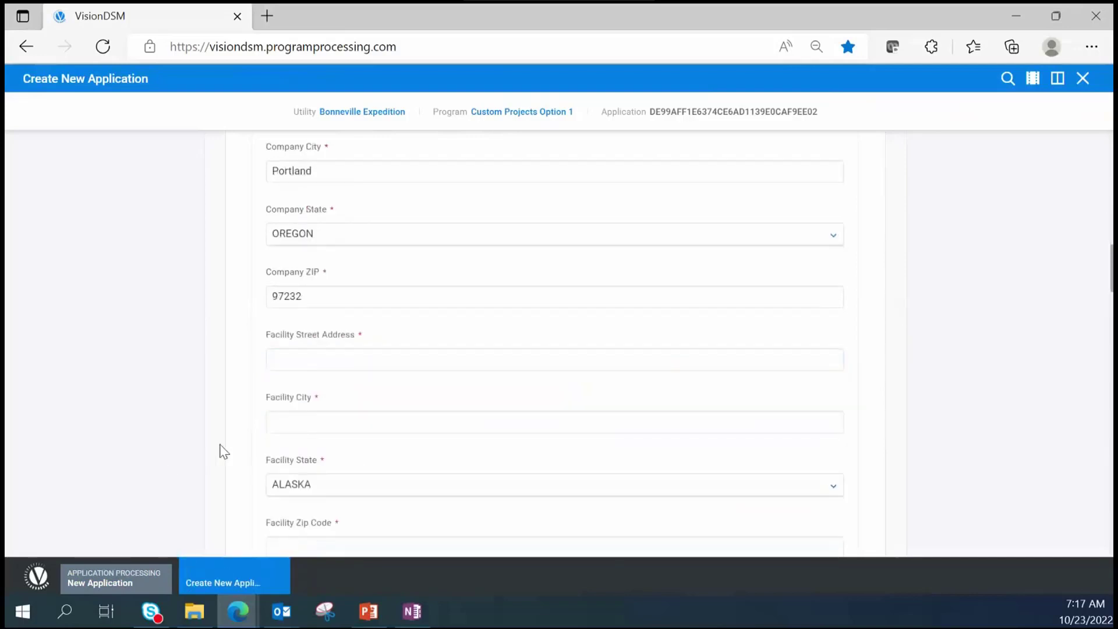
scroll(354, 397, up, 2)
- Copy the company mailing address into Facility Street Address and enter the facility city
click(311, 358)
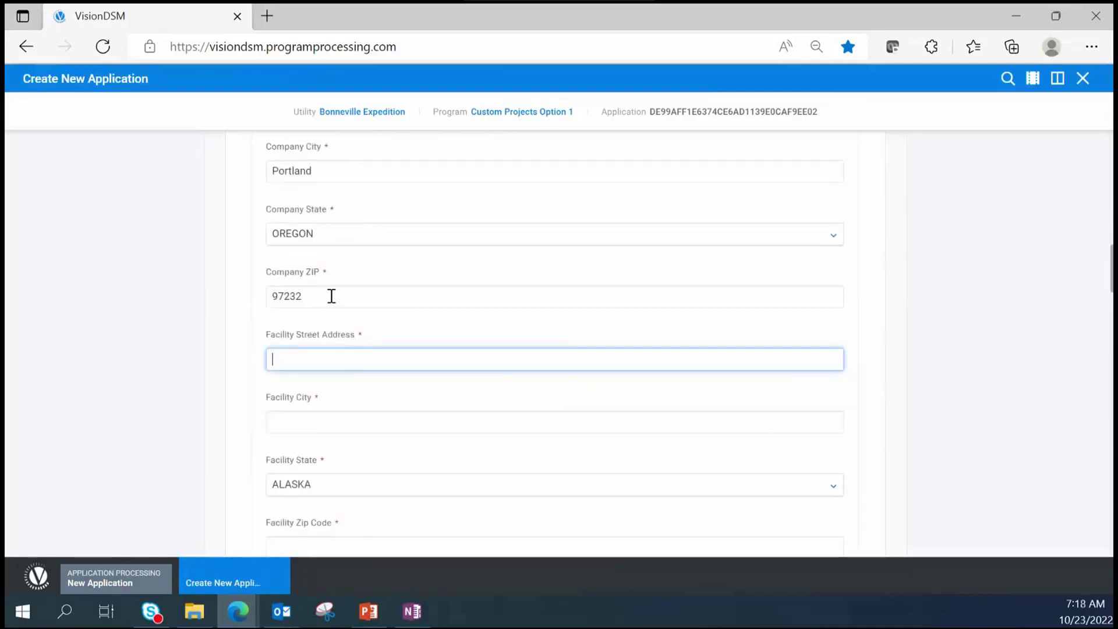
scroll(329, 294, up, 3)
drag(364, 299, 247, 291)
key(ctrl+c)
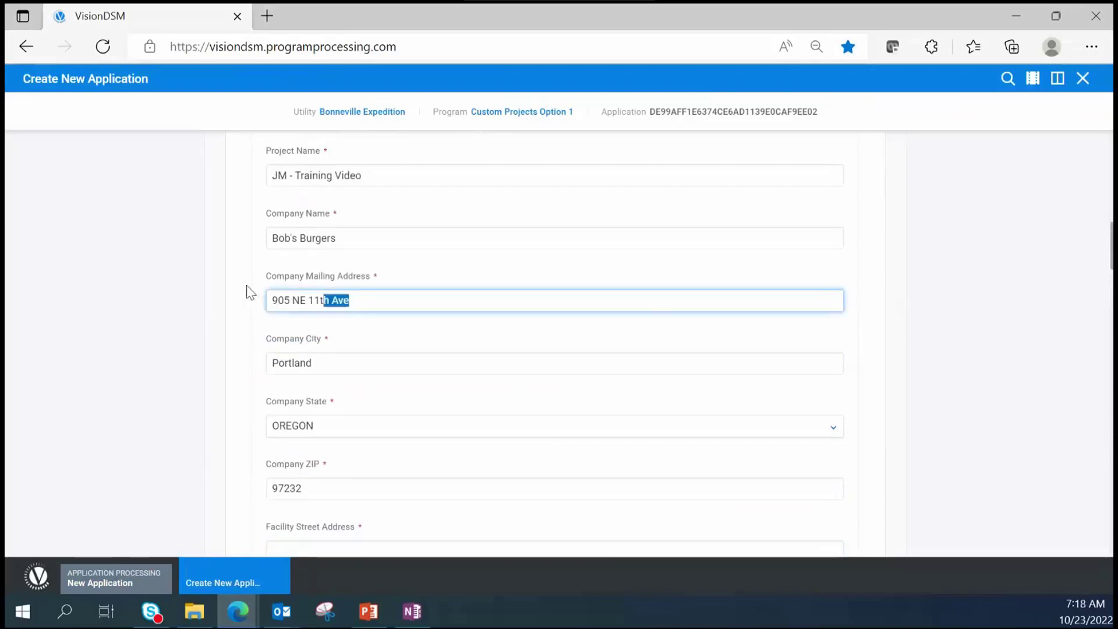
scroll(309, 373, down, 3)
click(294, 356)
key(ctrl+v)
click(340, 419)
text(Portlan)
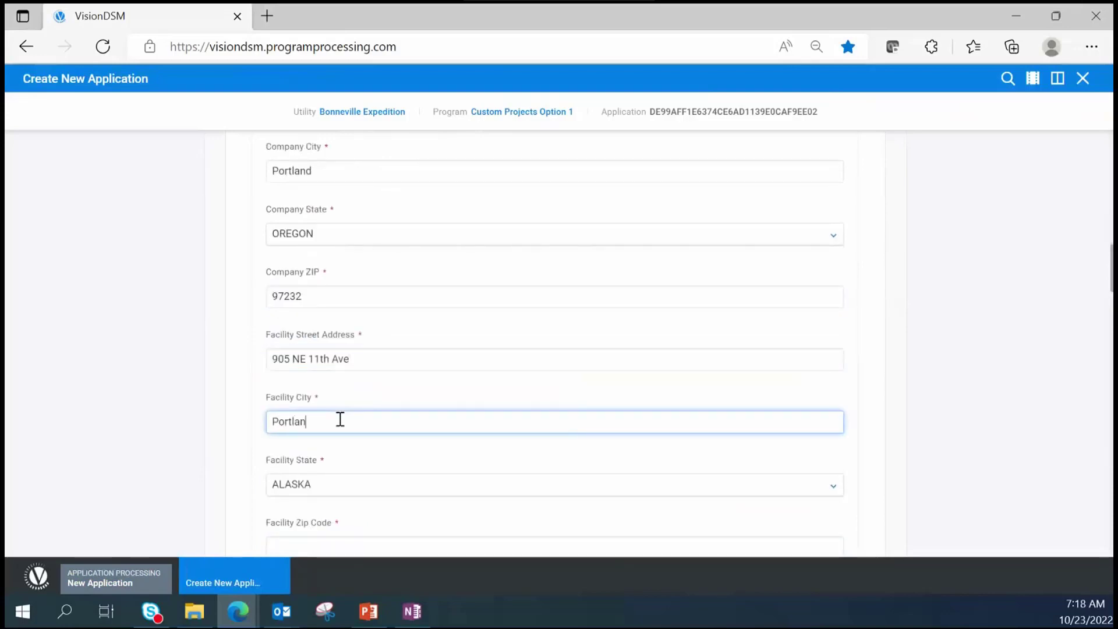
key(Tab)
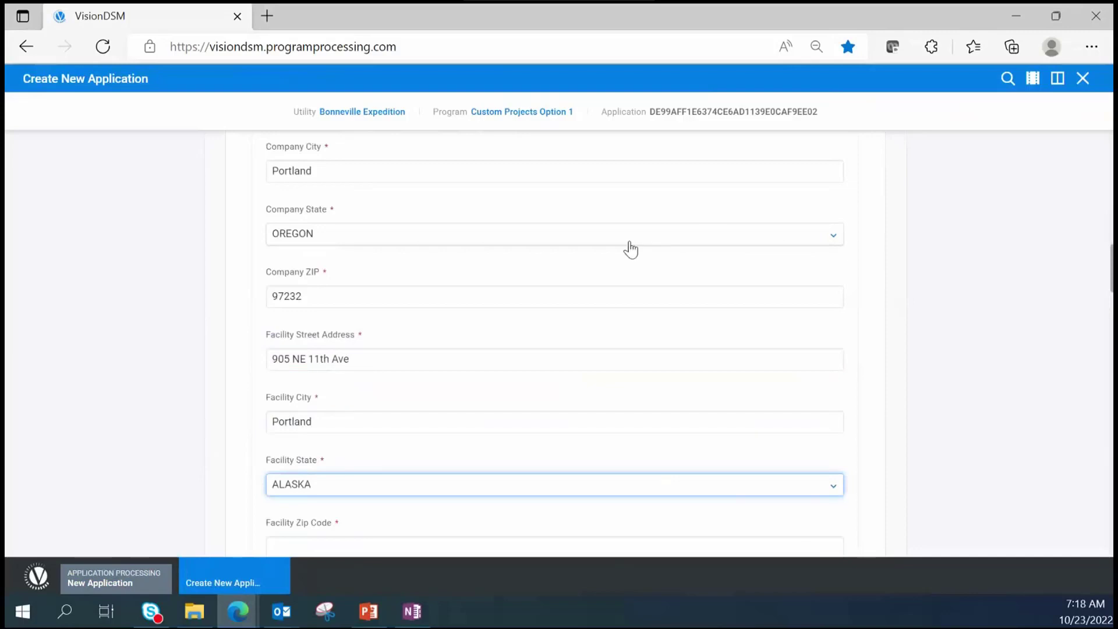
click(310, 492)
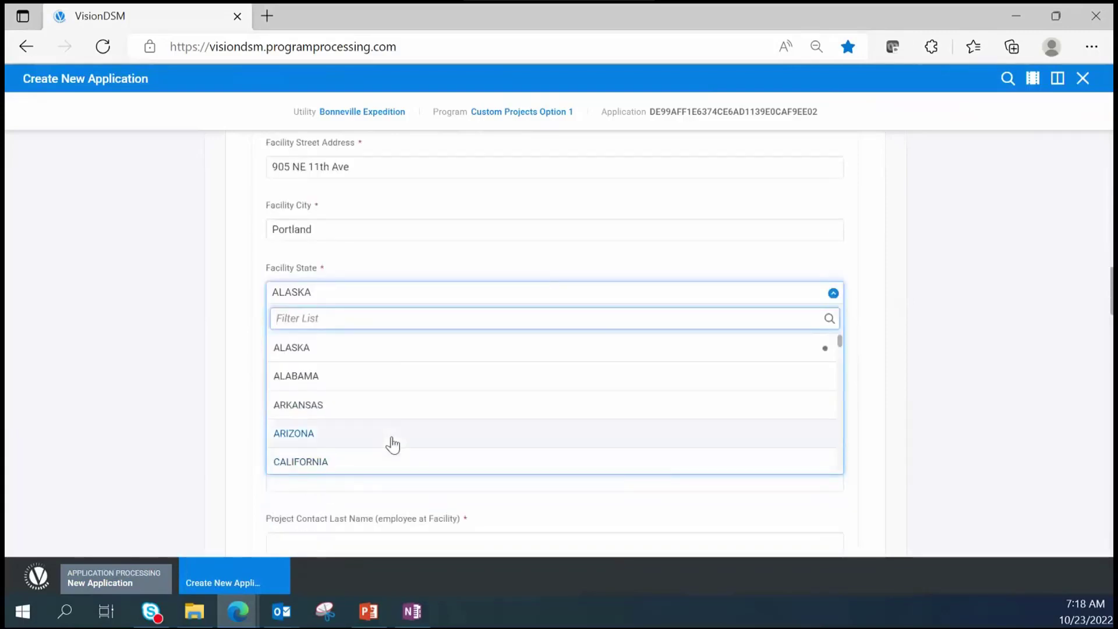
- Set the facility state to OREGON and fill in the facility ZIP code
text(Oregon)
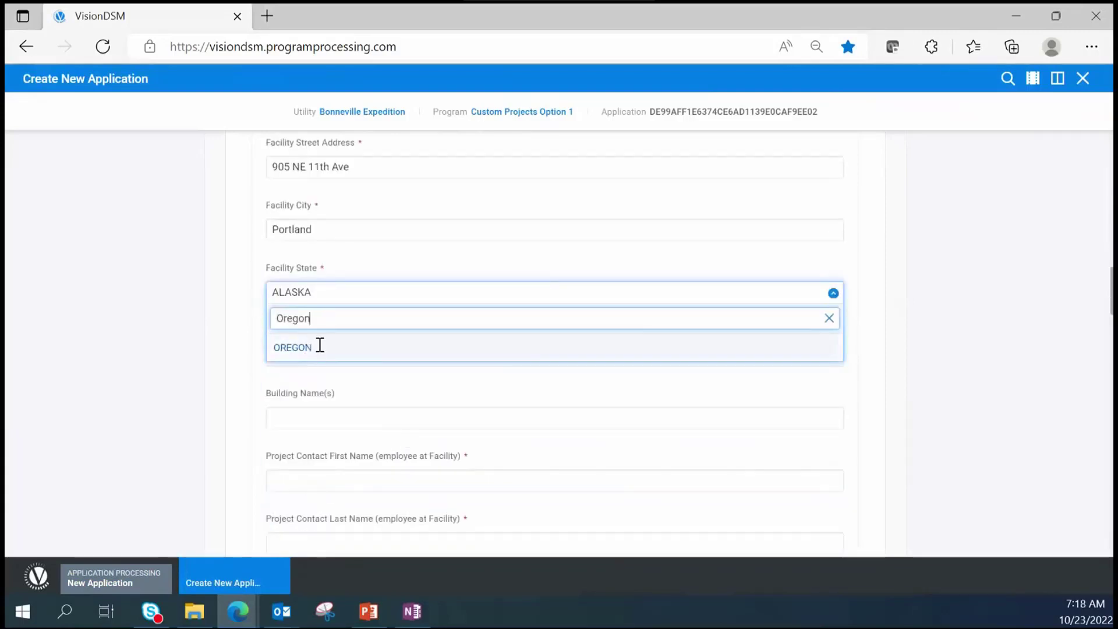
click(320, 345)
click(338, 350)
text(97)
- Enter the project contact's first and last name
click(367, 475)
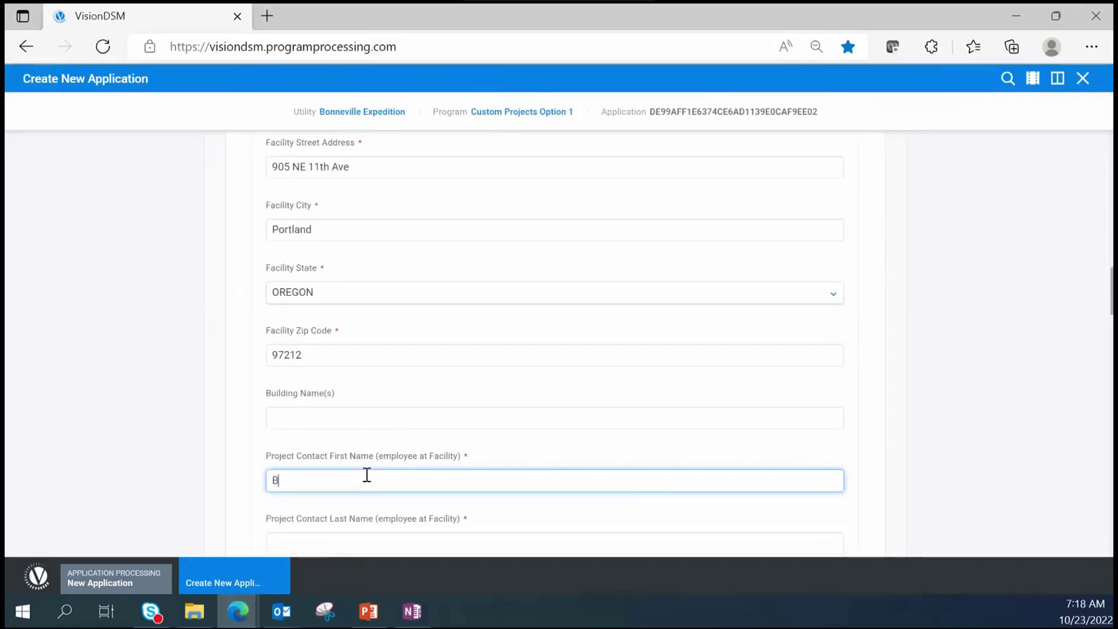
text(Bob Smith)
key(Tab)
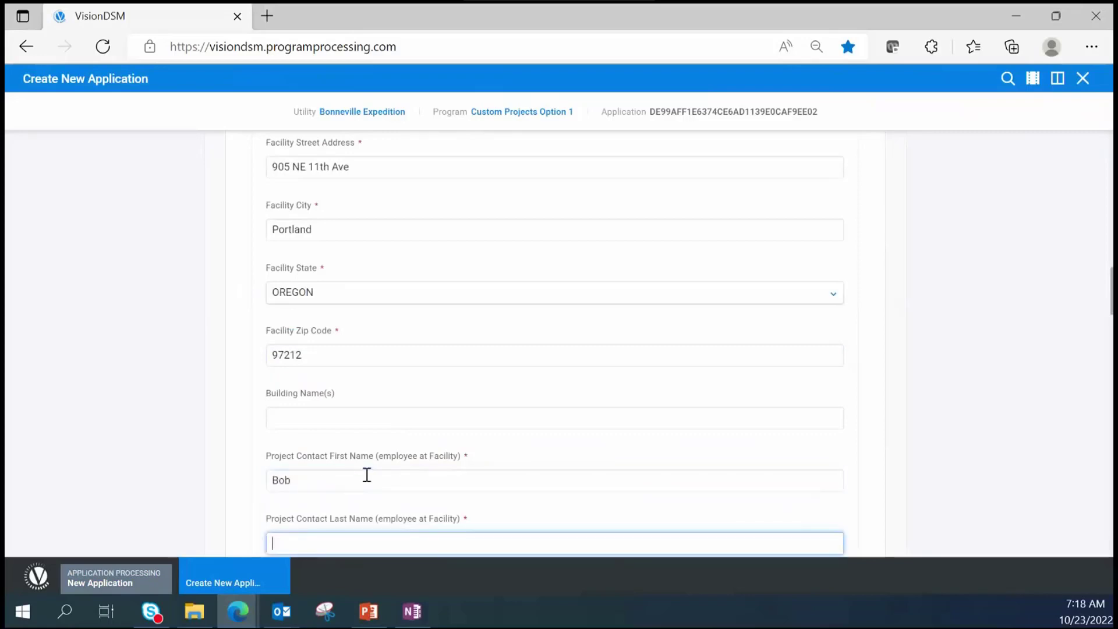
text(Smith)
scroll(407, 442, down, 2)
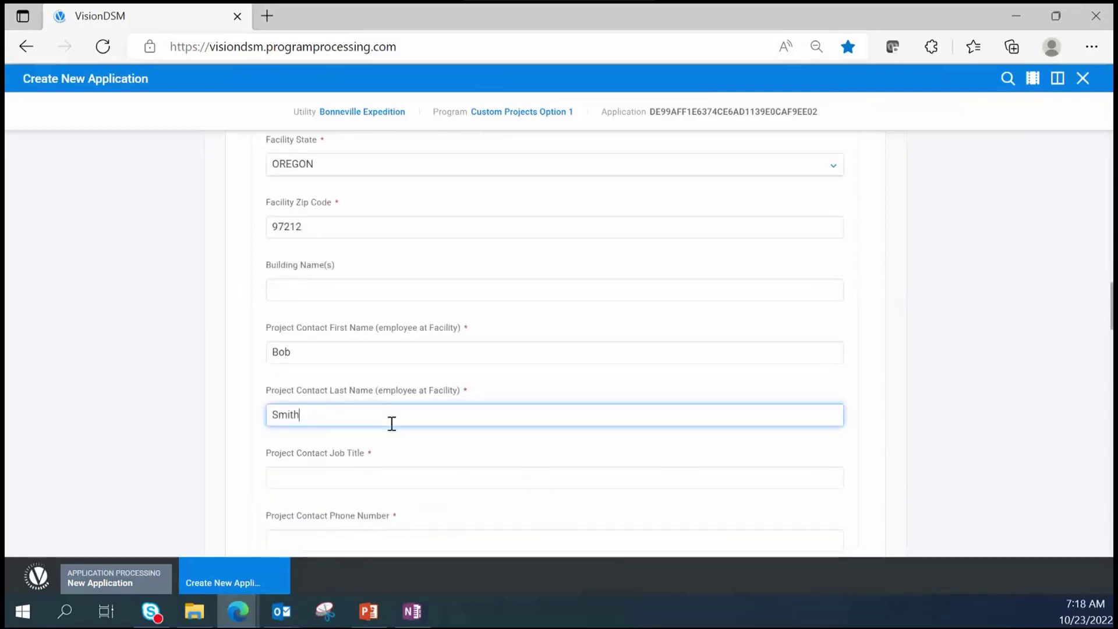
- Give the contact job title Boss, then fill in their phone number and e-mail
click(401, 485)
text(Boss)
key(Tab)
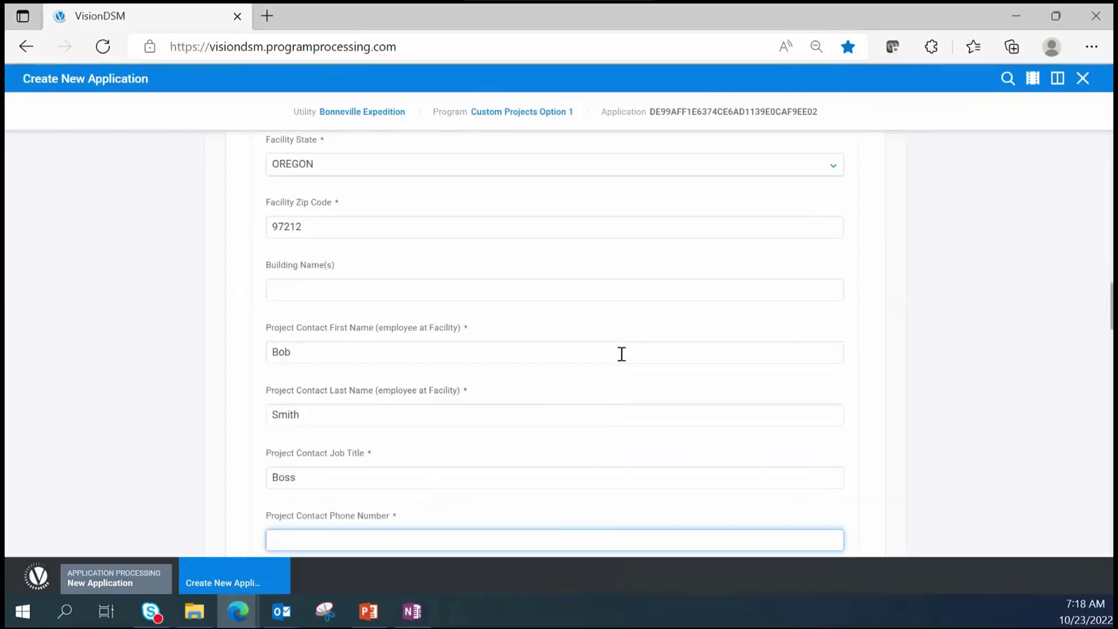
scroll(553, 366, down, 2)
text(222)
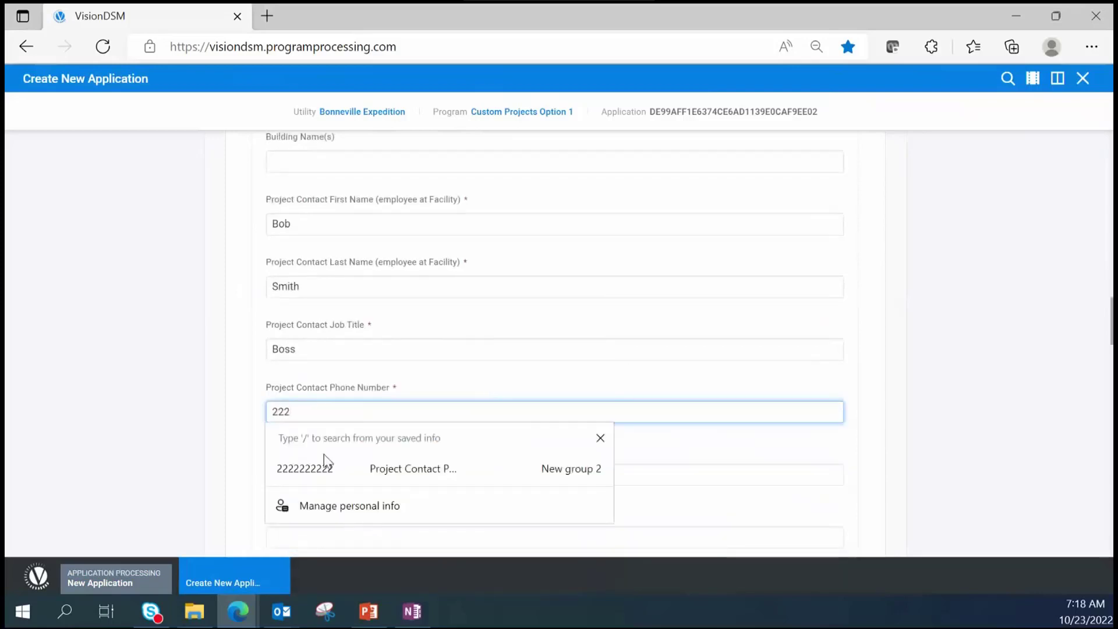
click(286, 466)
scroll(369, 335, down, 2)
click(308, 338)
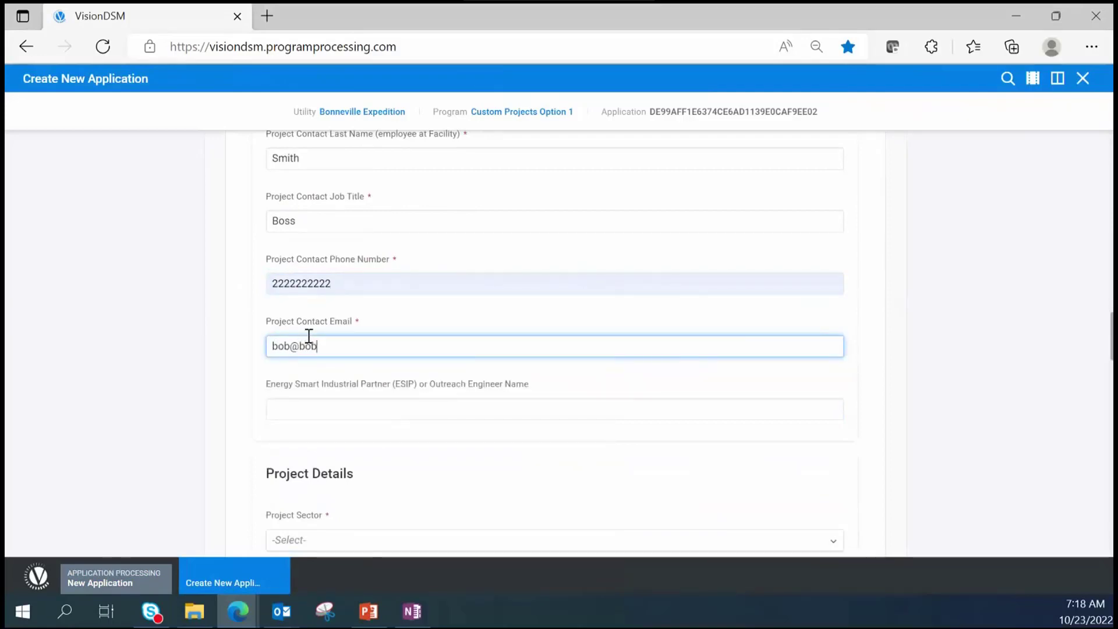
- Set project sector Industrial, primary building use Residential, and process type Chemical Processing
click(377, 373)
scroll(448, 396, down, 2)
click(302, 412)
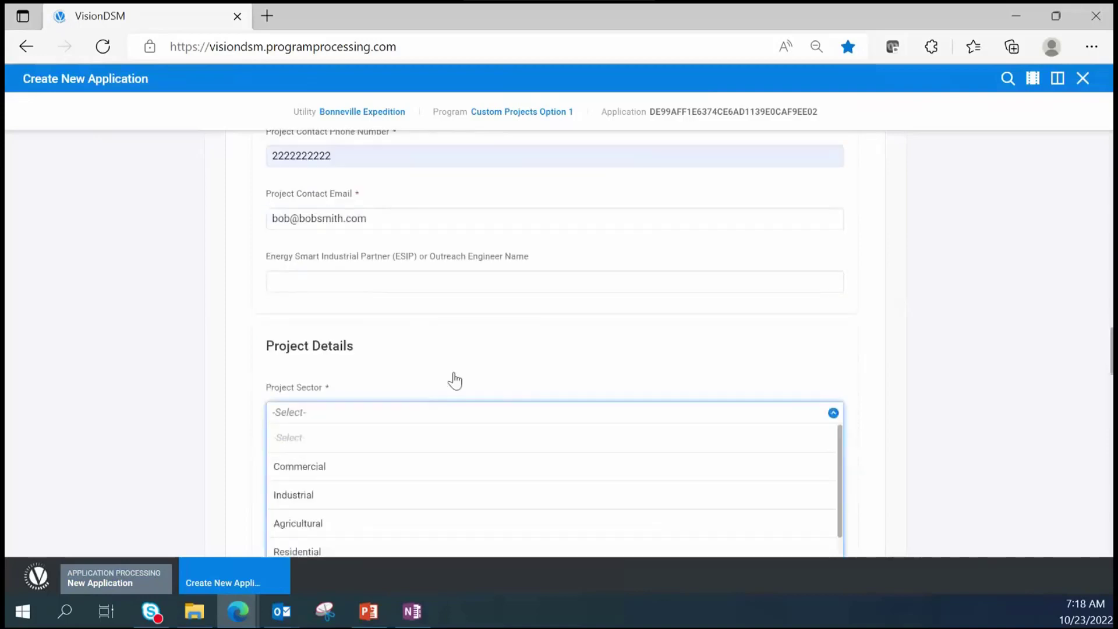
scroll(132, 279, down, 2)
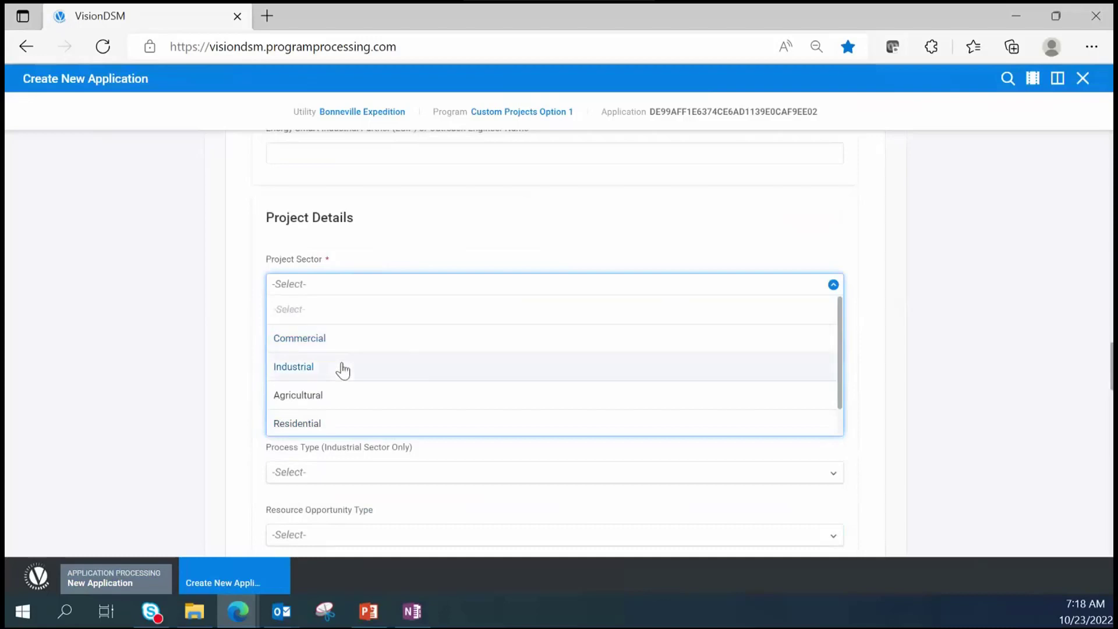
click(313, 373)
click(319, 349)
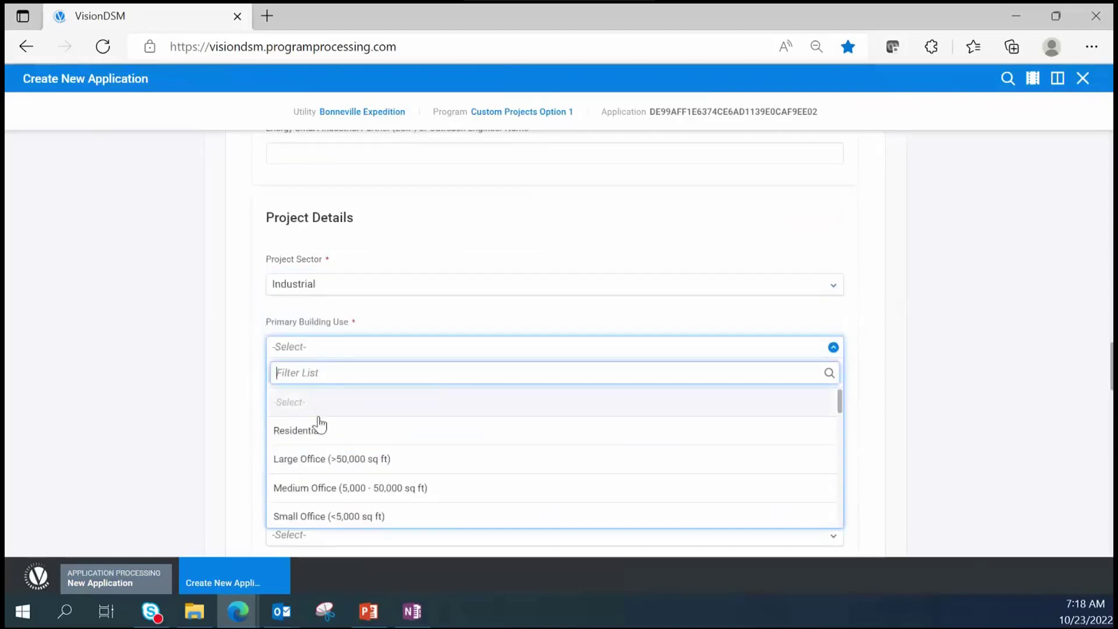
click(323, 428)
scroll(337, 425, down, 2)
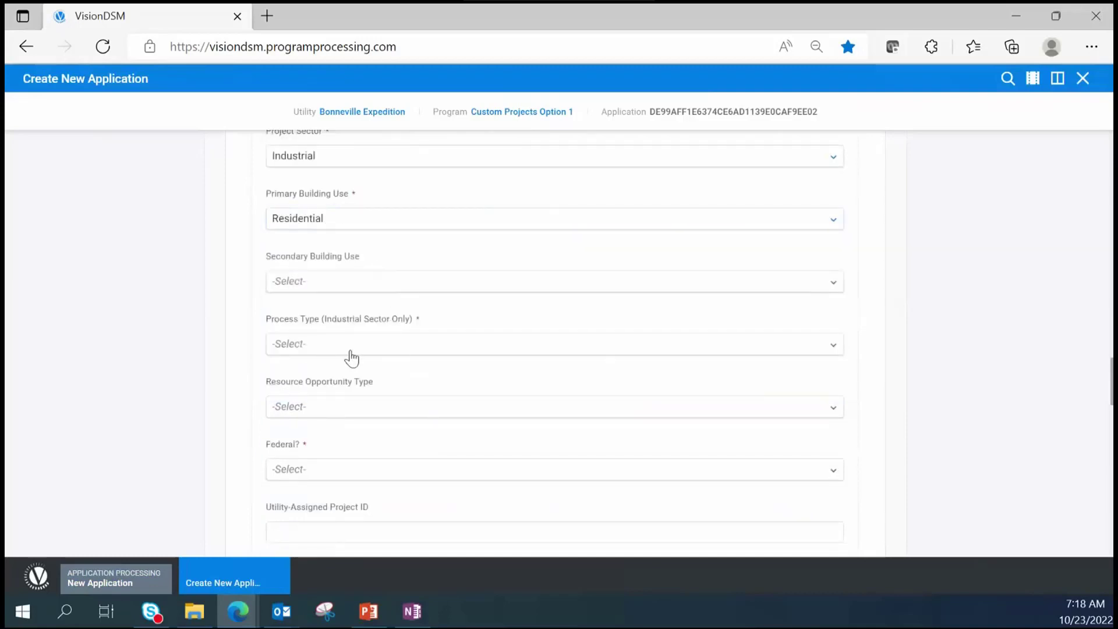
click(333, 345)
click(373, 434)
- Answer No to both the Federal? and Energy Project Manager questions
scroll(441, 339, down, 1)
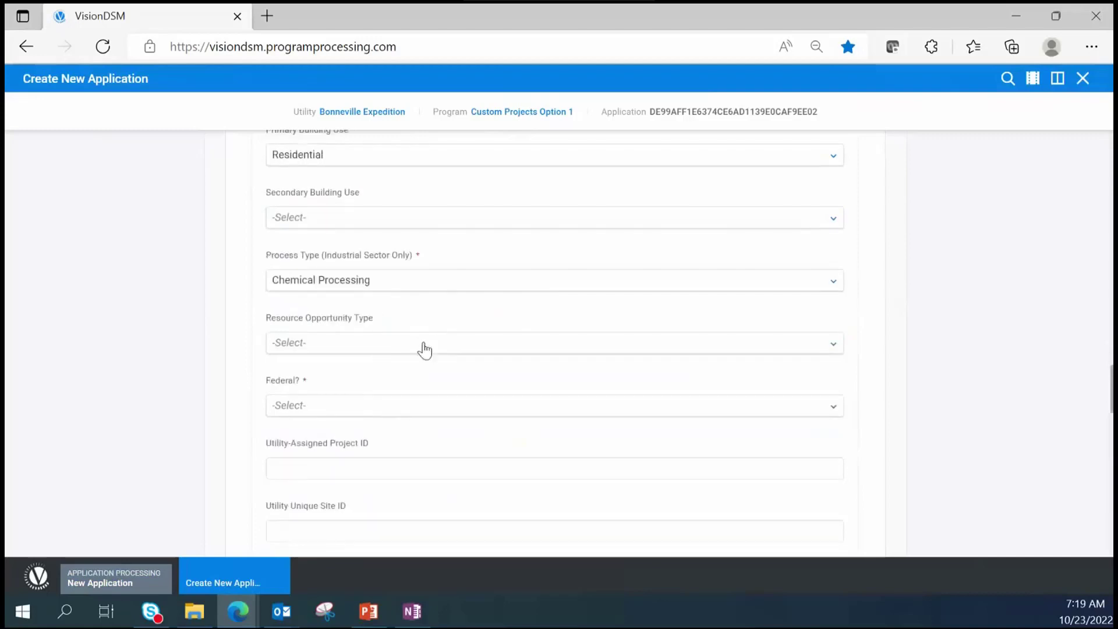
click(295, 408)
click(335, 478)
scroll(374, 457, down, 4)
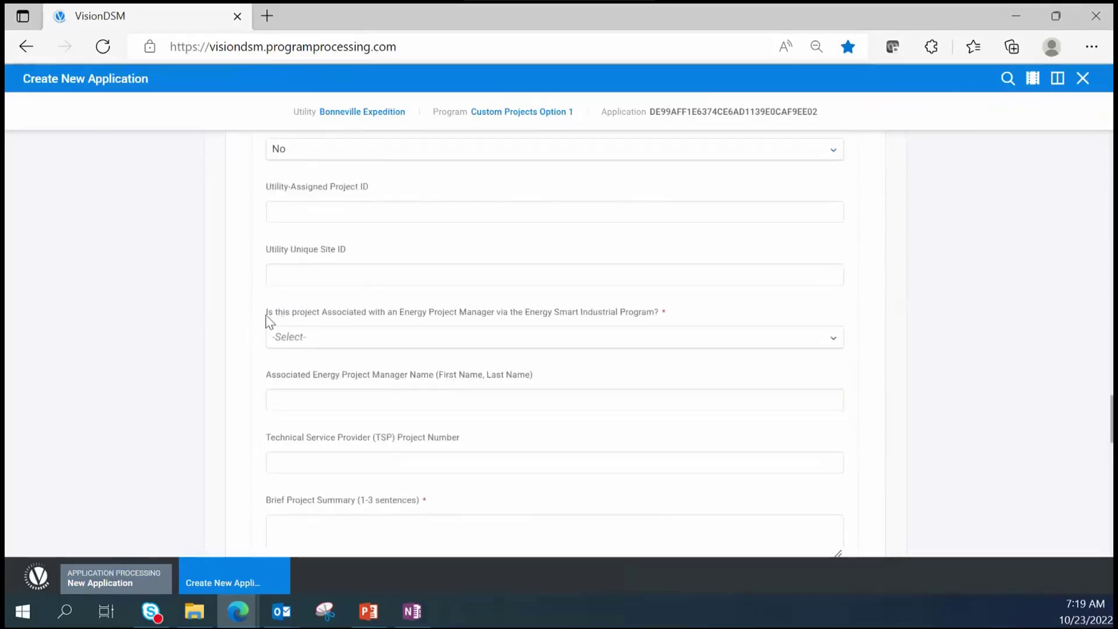
click(624, 348)
click(433, 409)
- Enter 'Training Example' as the brief project summary
scroll(506, 451, down, 2)
click(352, 409)
text(Trai)
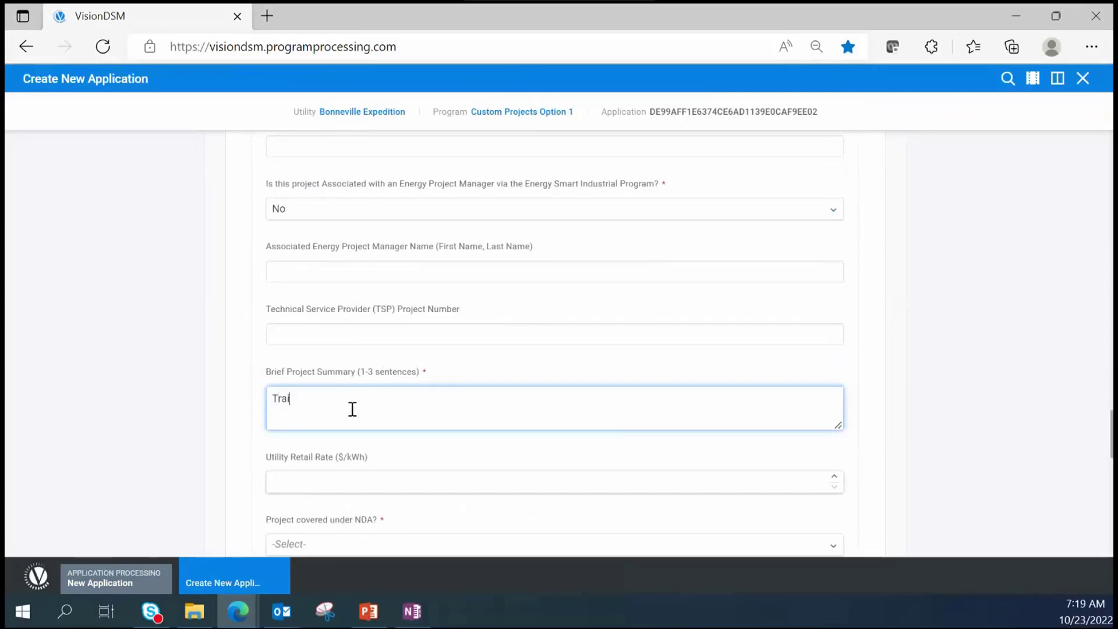
text(ning Example)
- Answer No to 'Project covered under NDA?'
scroll(471, 387, down, 2)
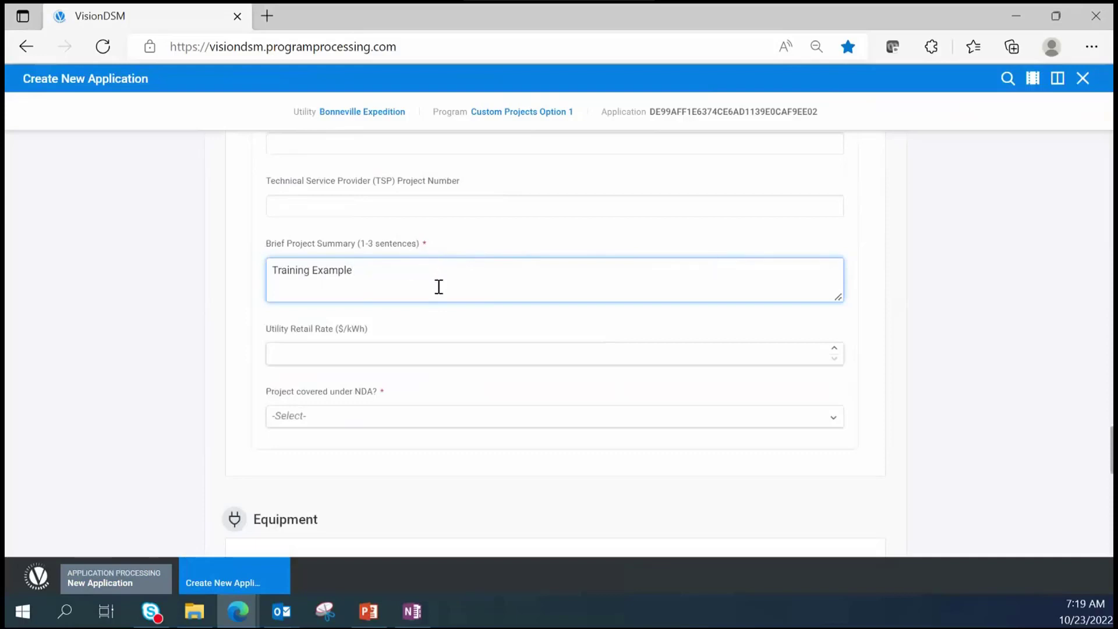
click(365, 428)
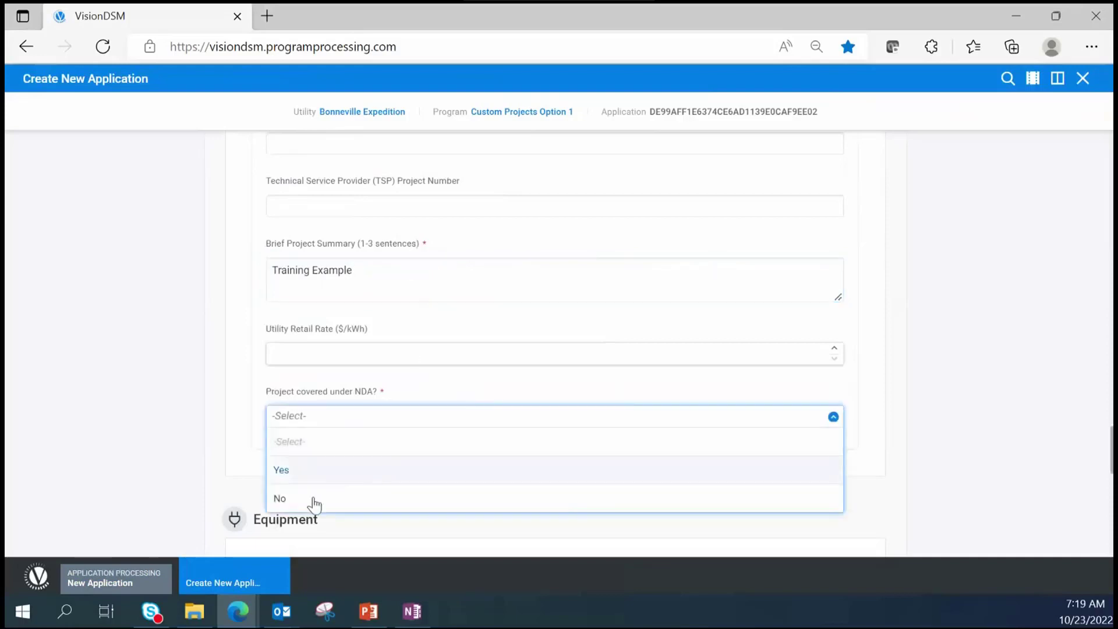
click(312, 498)
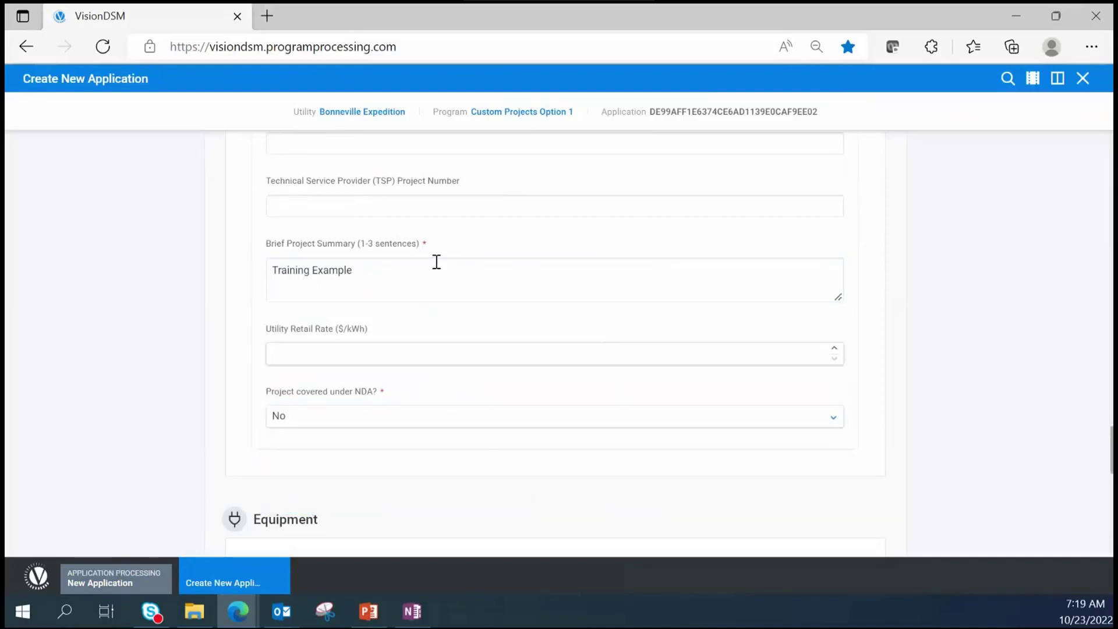
scroll(442, 276, up, 1)
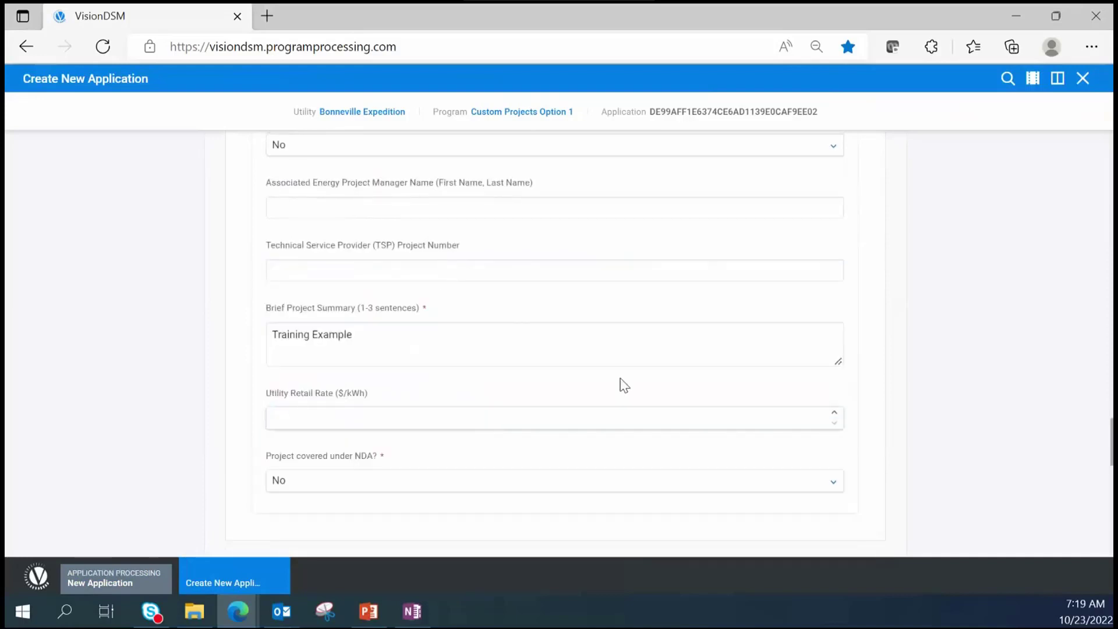
scroll(641, 378, down, 3)
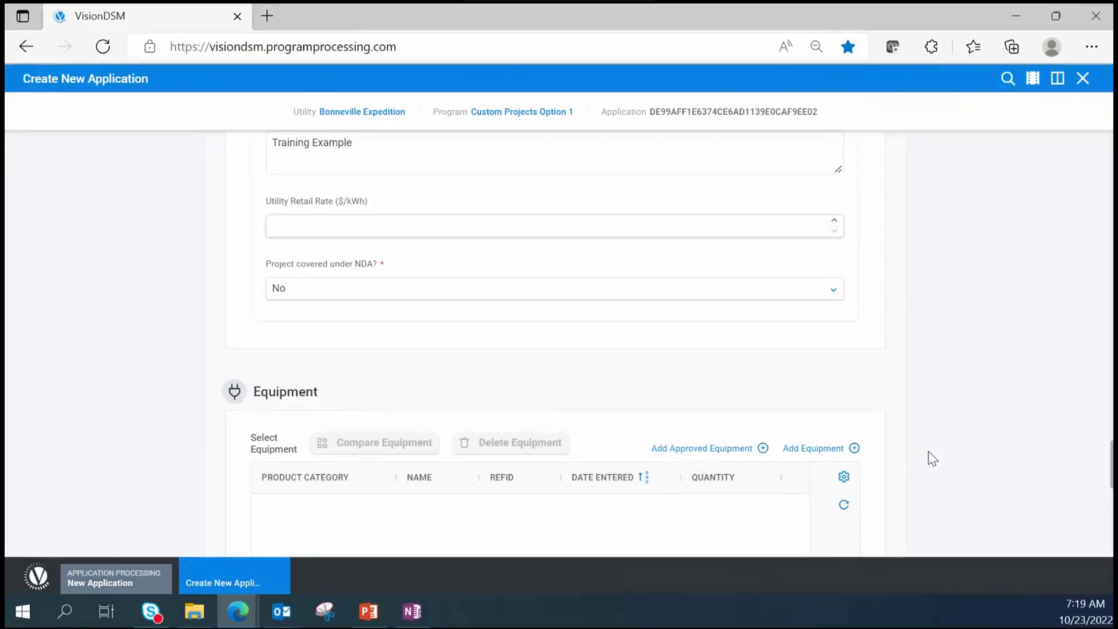
scroll(933, 451, down, 1)
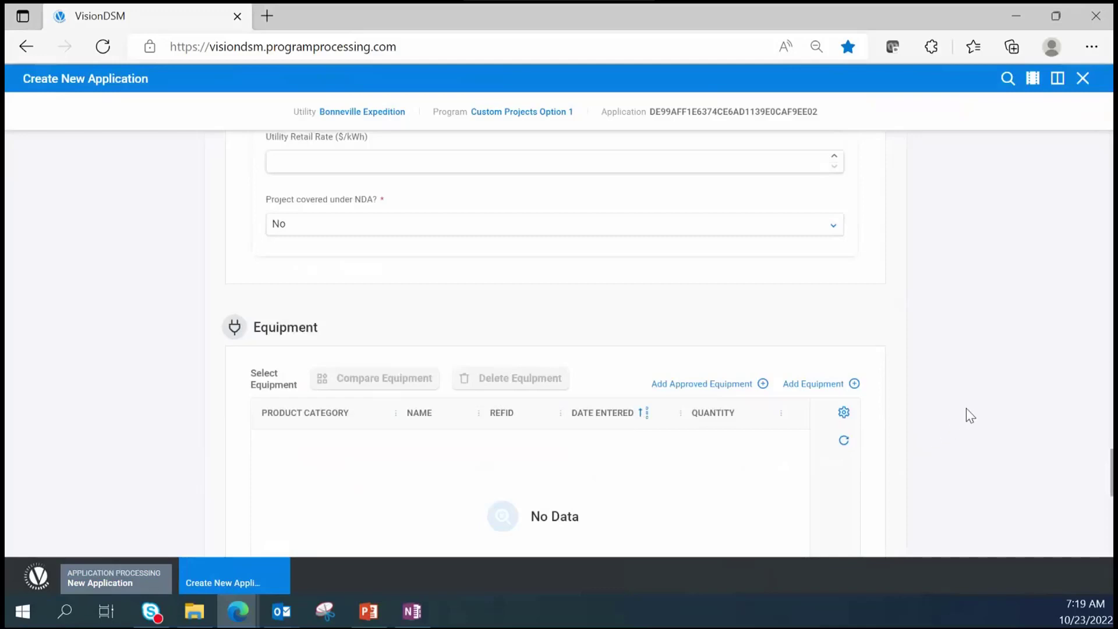
scroll(967, 408, down, 1)
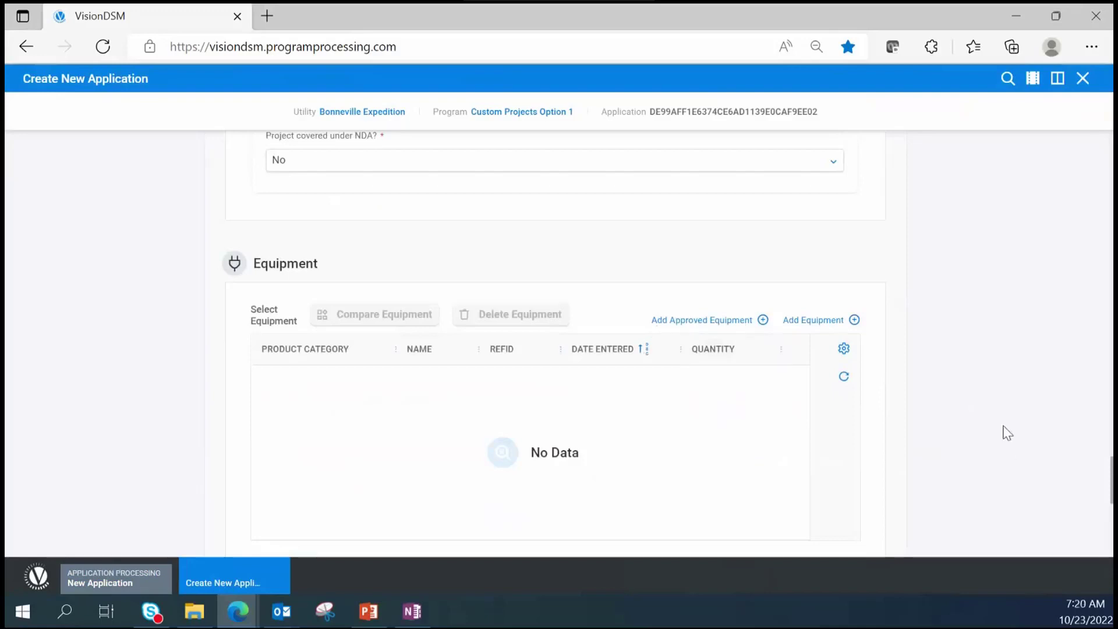
scroll(1004, 431, down, 3)
scroll(987, 429, down, 2)
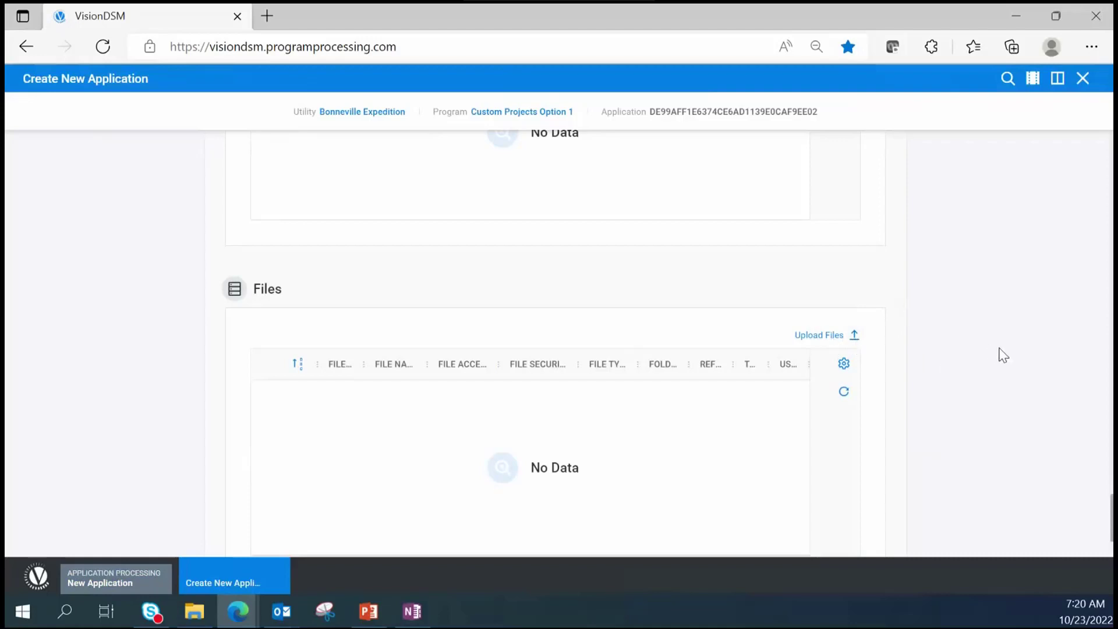
scroll(1003, 355, down, 1)
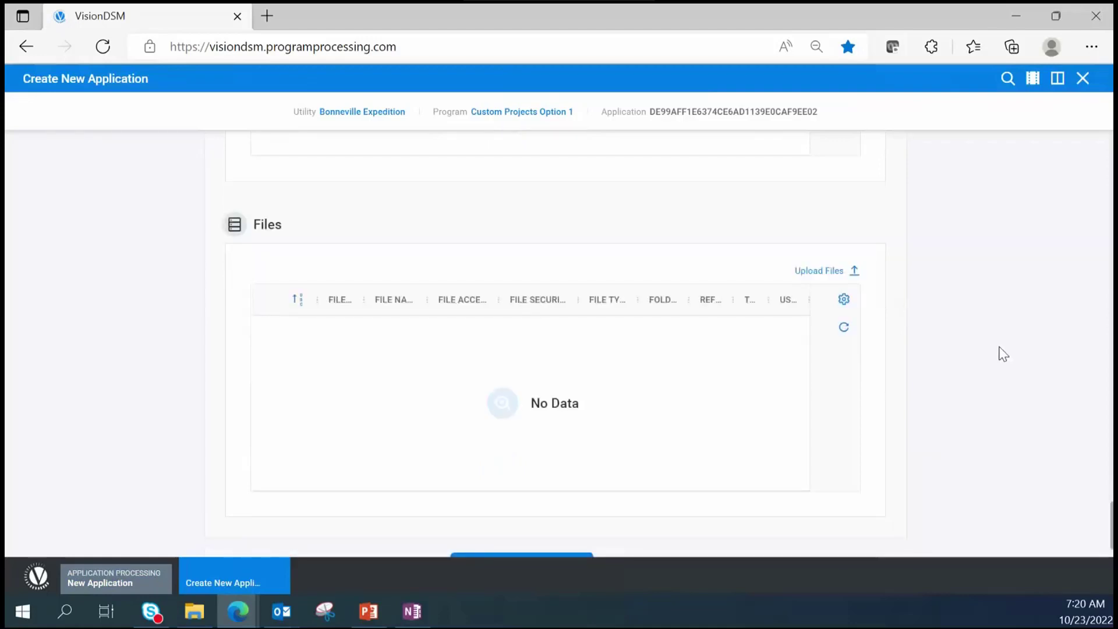
scroll(1003, 355, down, 1)
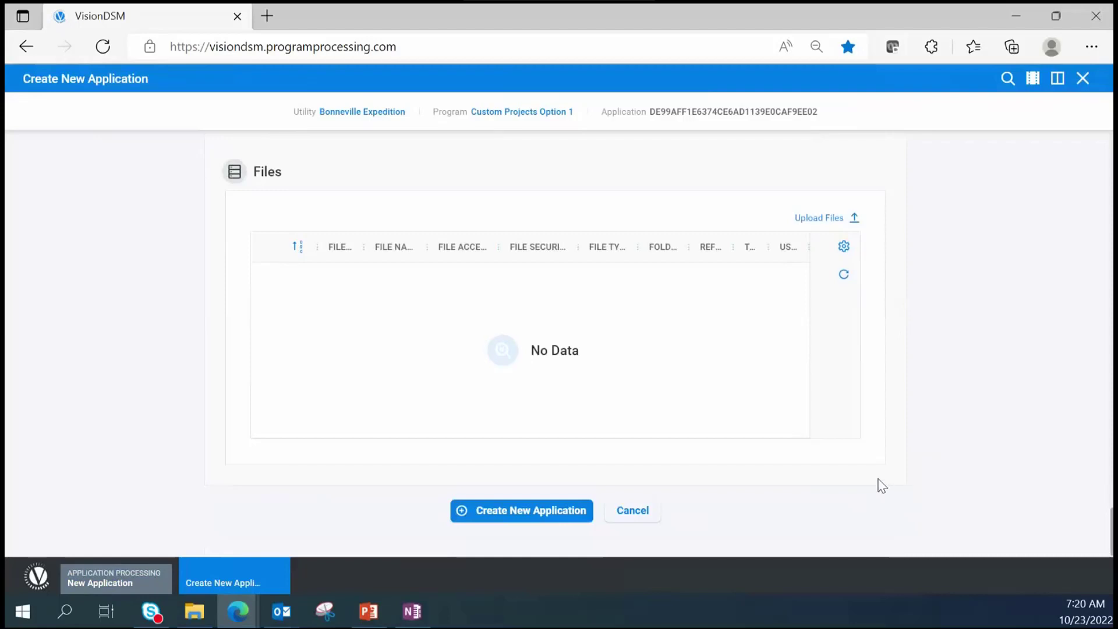
- Click Create New Application at the bottom of the completed form
click(547, 520)
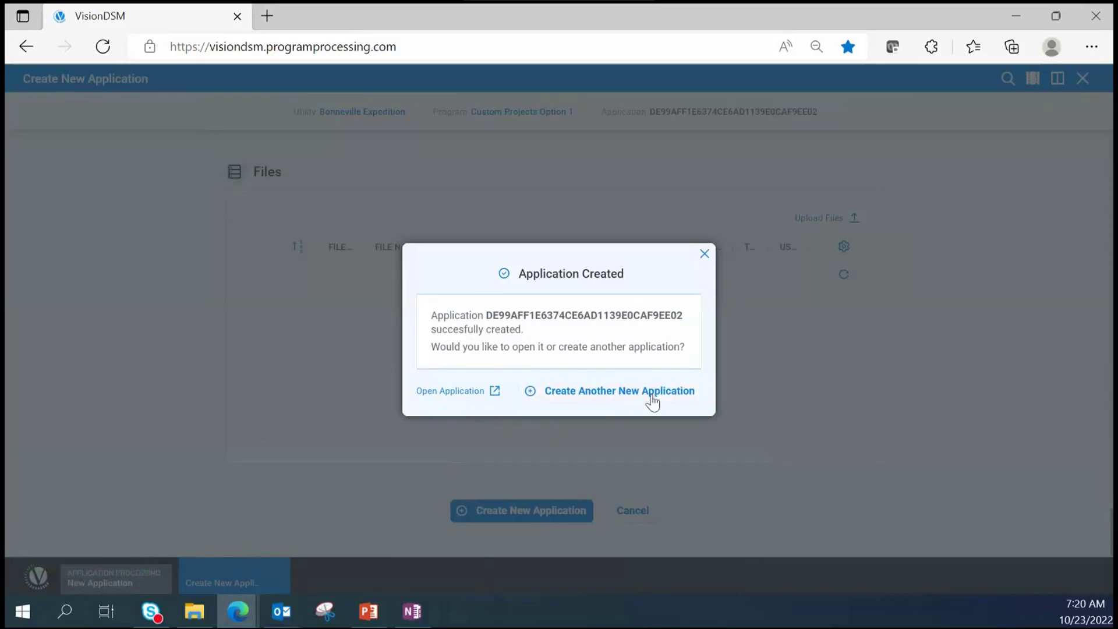
- Open the newly created application to see its workflow tasks
click(461, 394)
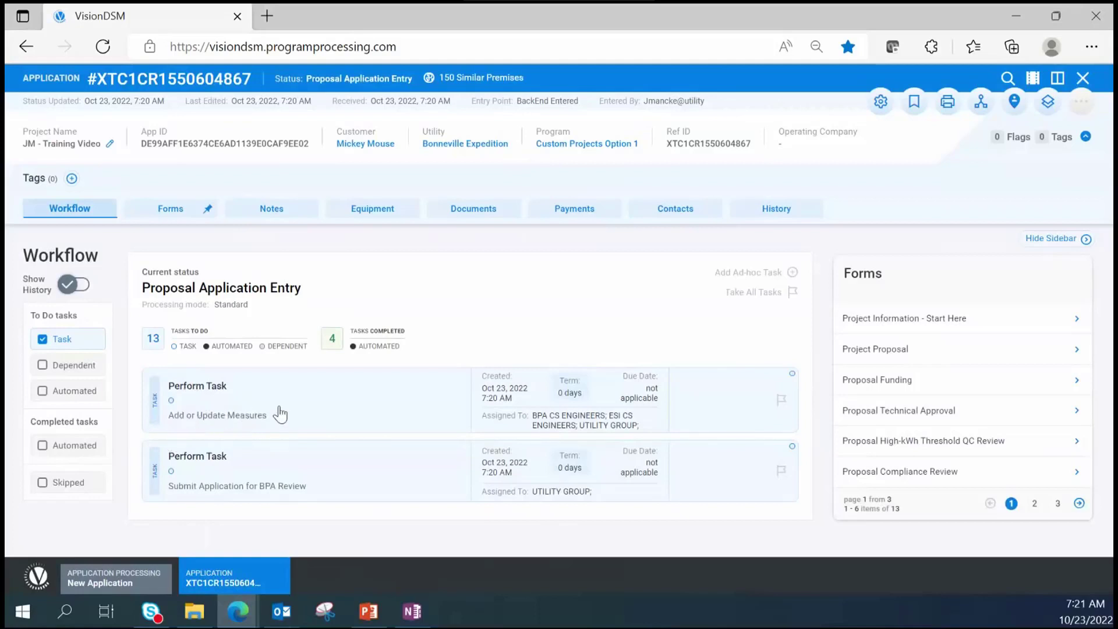
- Review the Add or Update Measures task instructions, close the task, and show the empty Equipment list
click(300, 420)
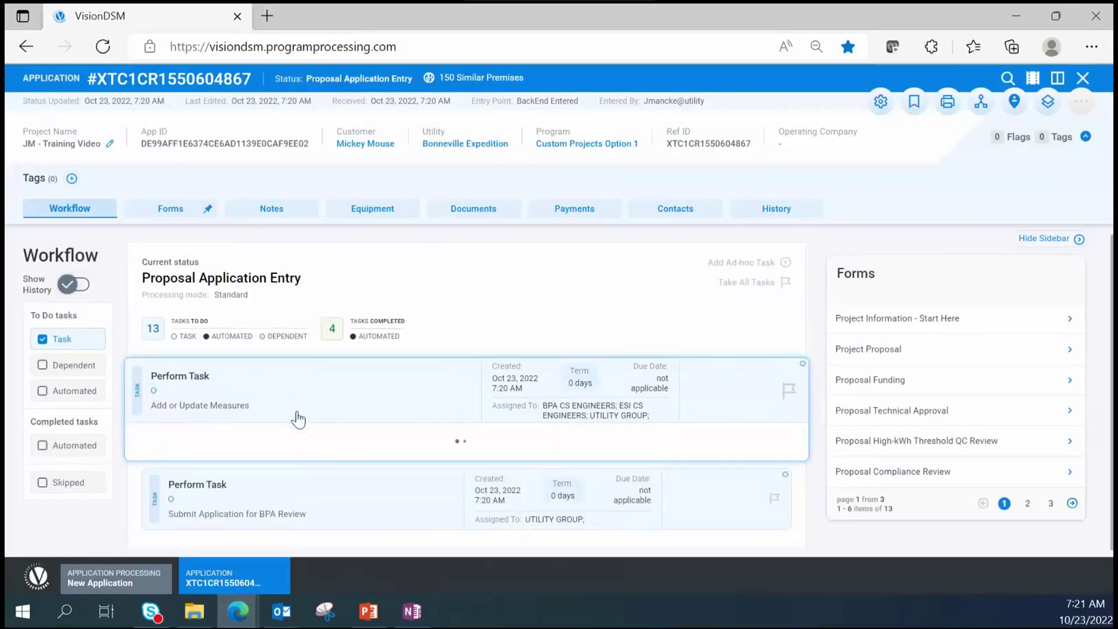
scroll(300, 419, down, 2)
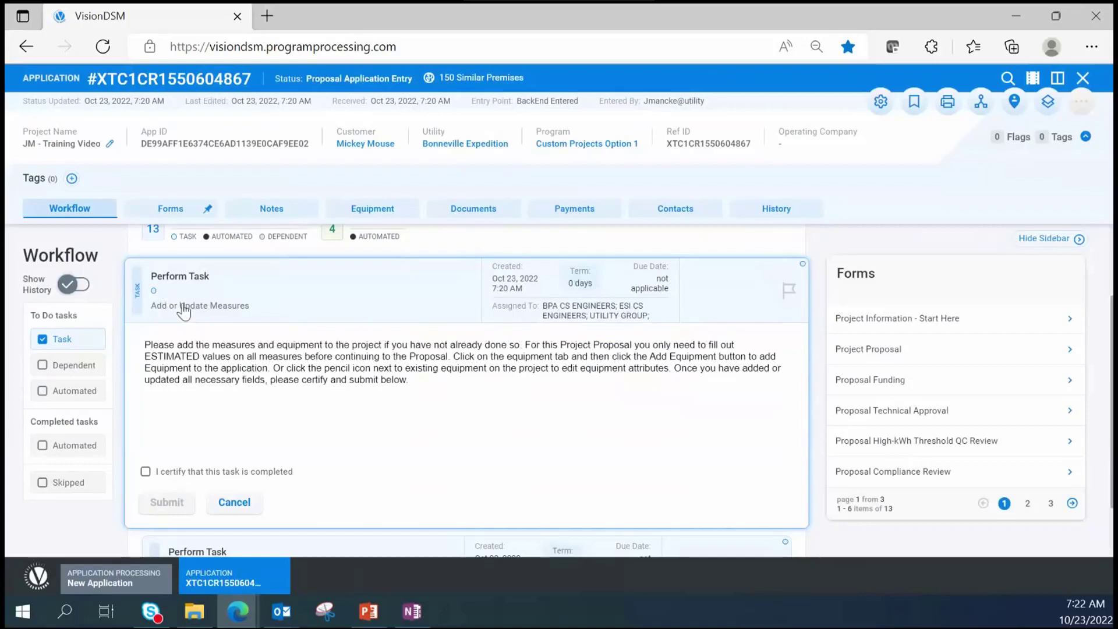
click(252, 510)
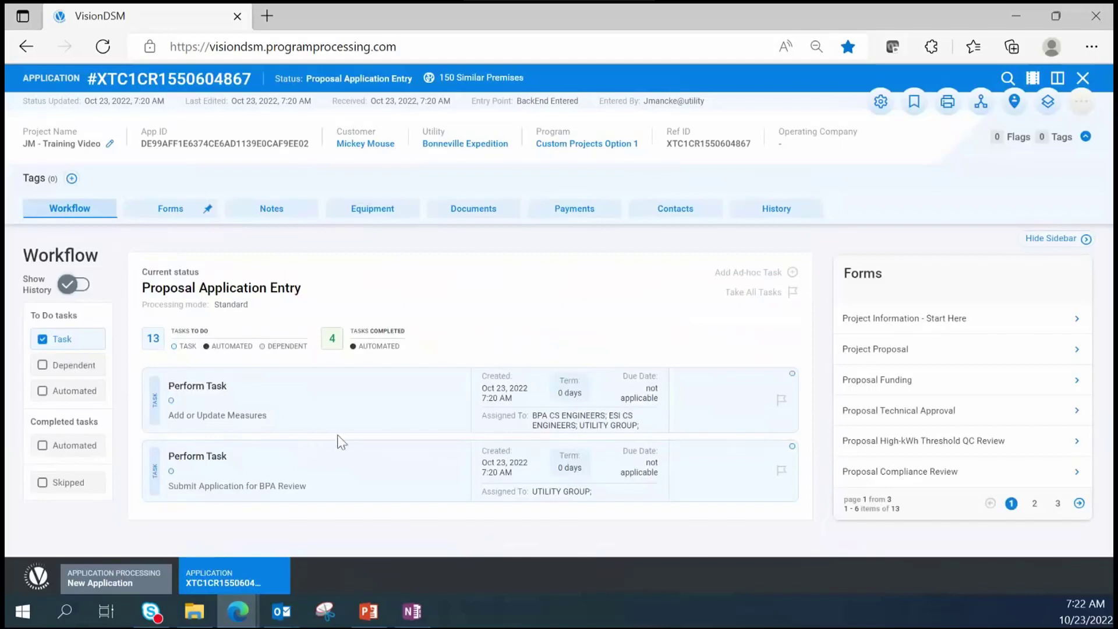
click(365, 218)
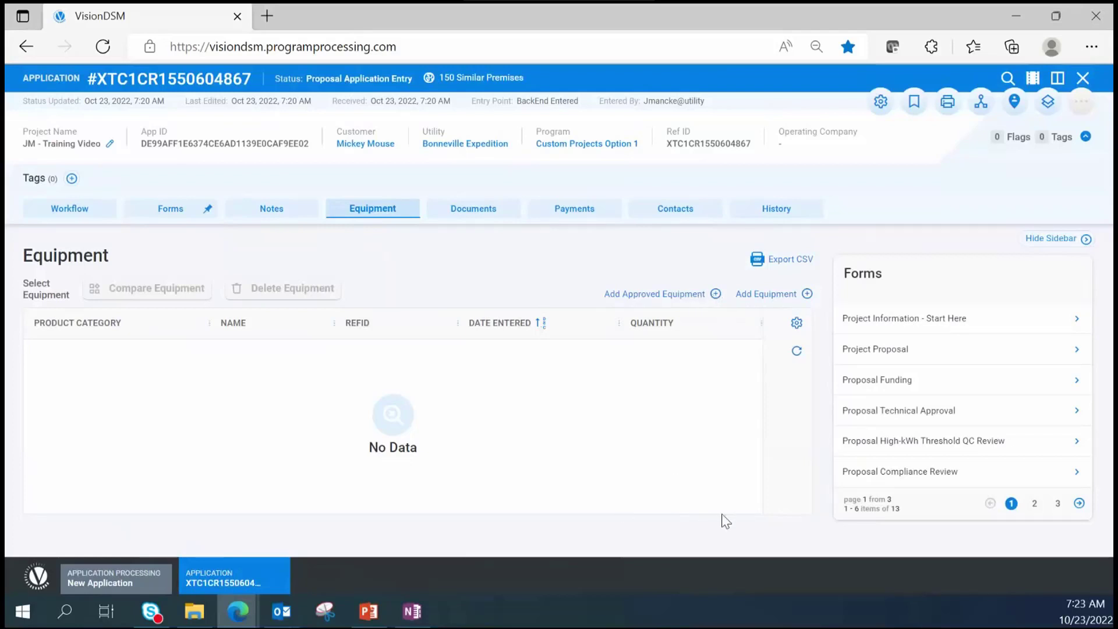
- Start adding equipment to bring up the equipment category browser with Custom Option 1
click(745, 298)
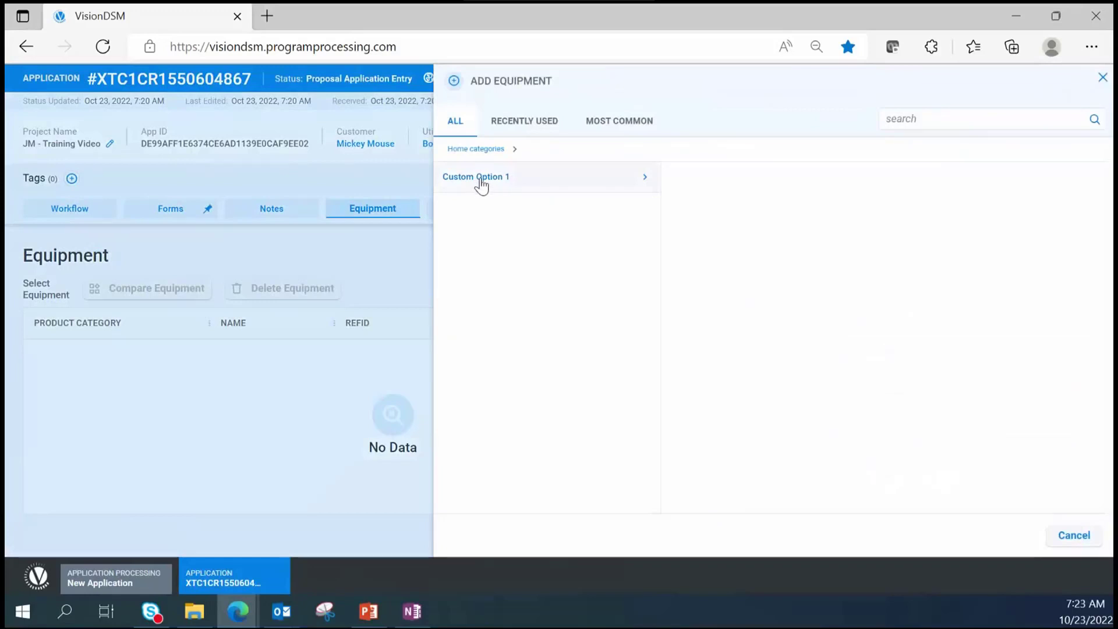
- Choose Industrial Custom Option 1 from the Custom Option 1 category as the equipment
click(481, 183)
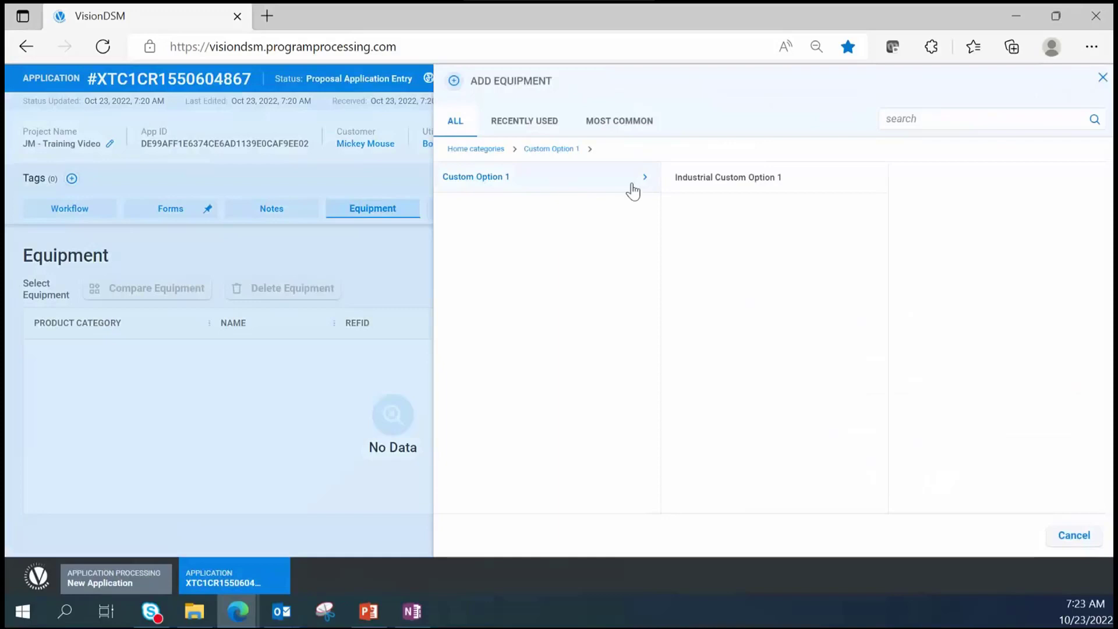
mouse_move(742, 183)
click(743, 182)
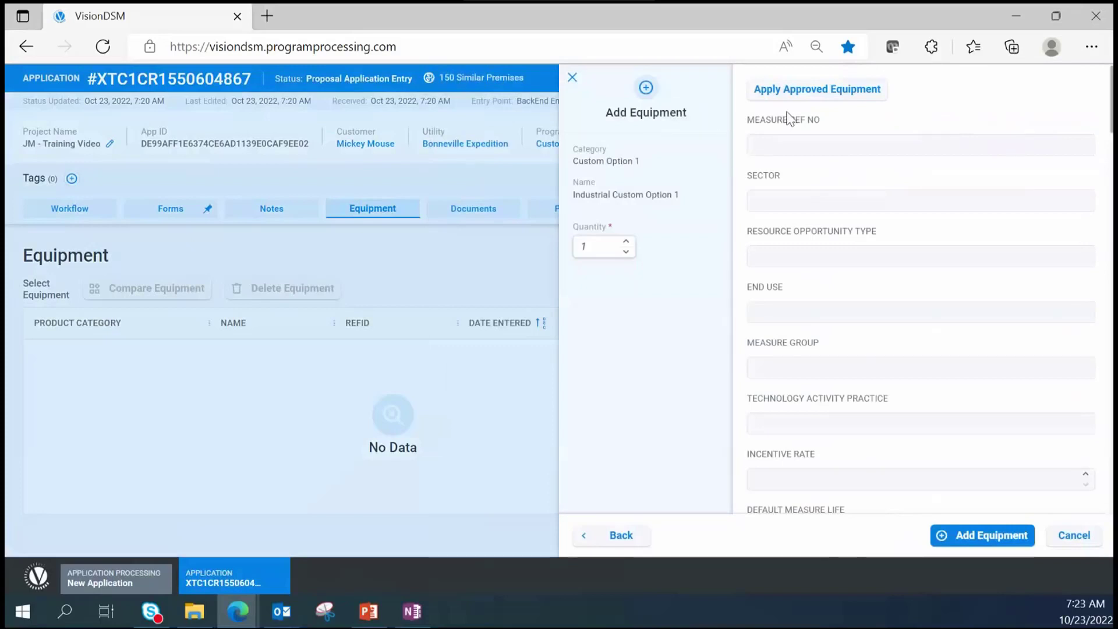
- Search approved equipment with Measure Type BPA_Custom_Industrial and scroll the 254 results
click(816, 90)
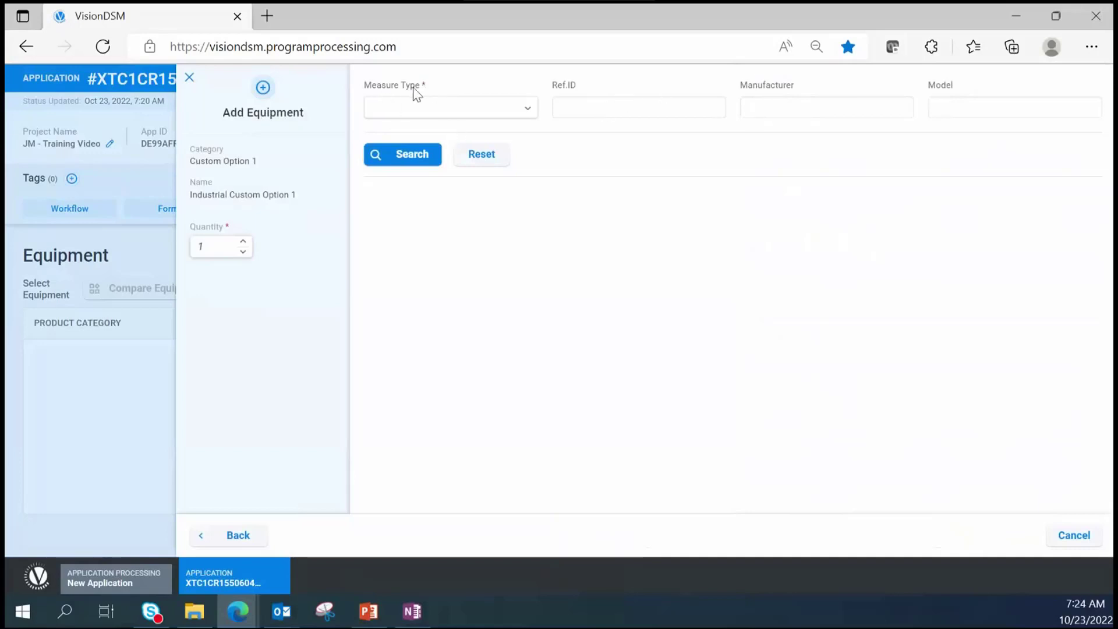
click(530, 118)
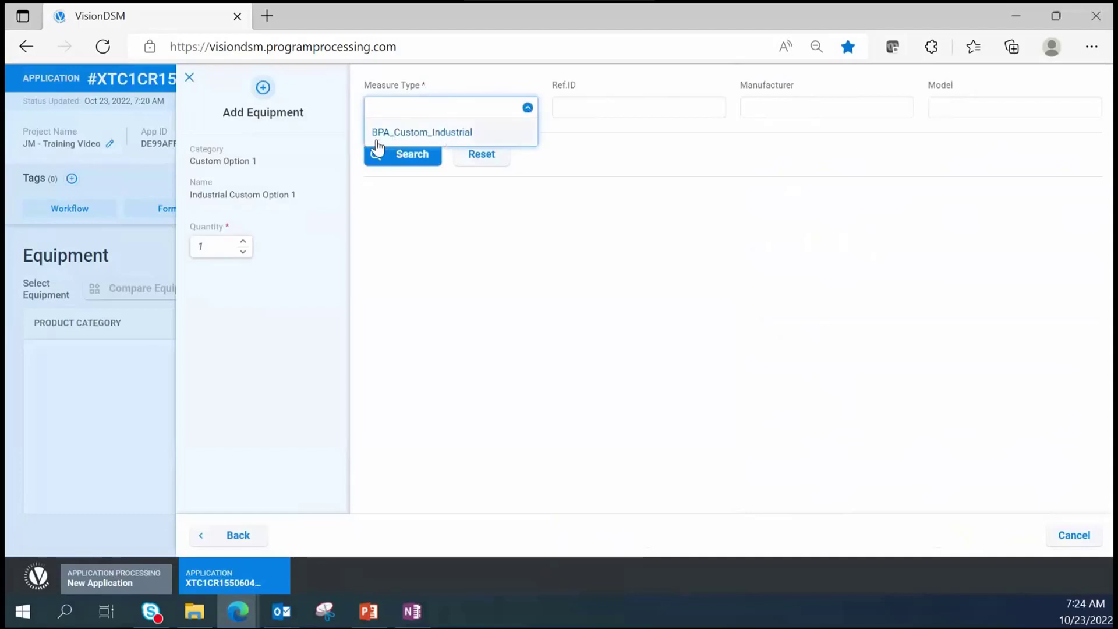
click(463, 133)
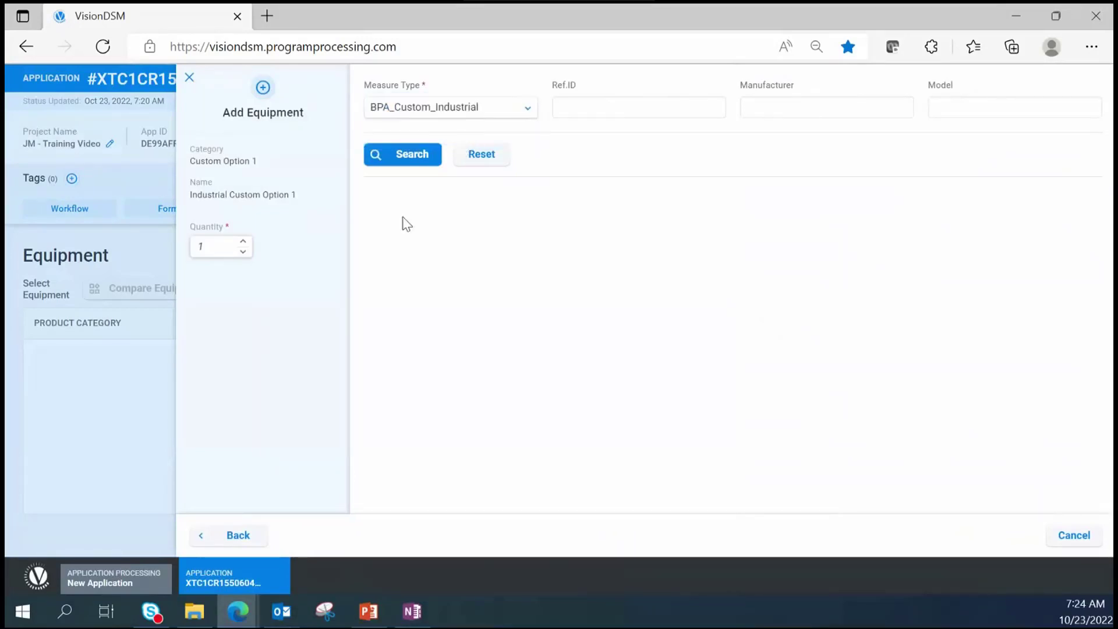
click(418, 163)
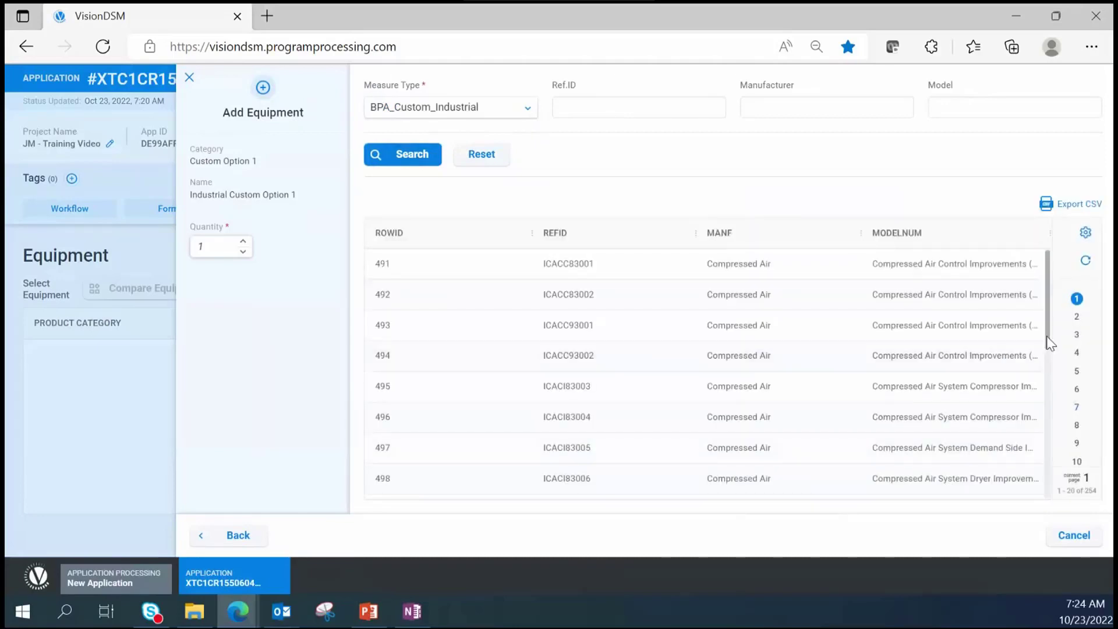
drag(1046, 337, 1050, 510)
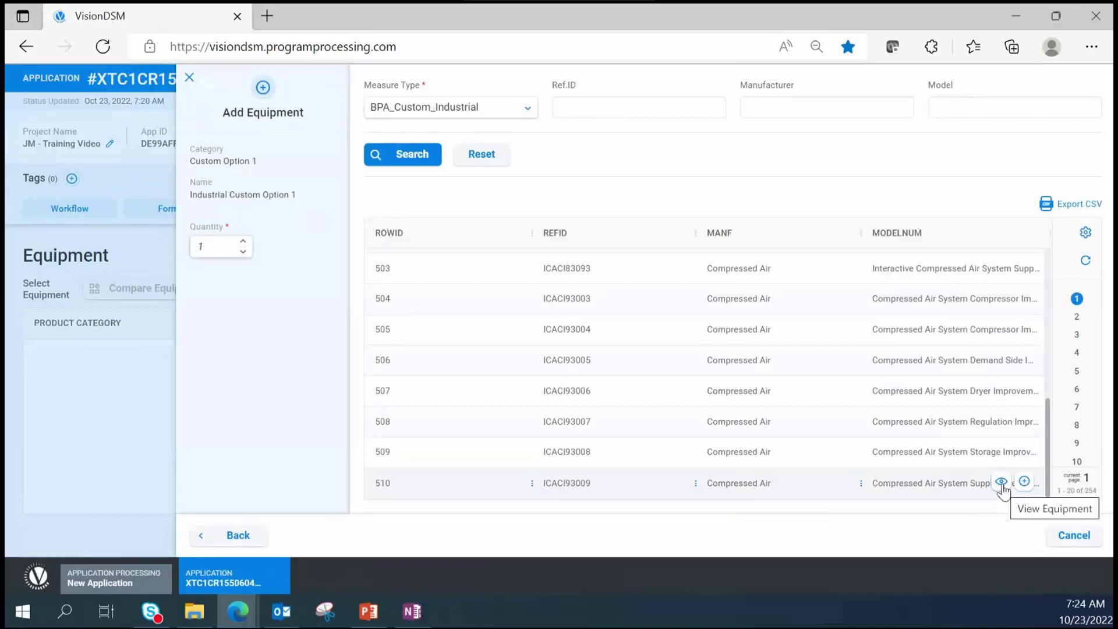
- Apply approved measure ICACI93009, Compressed Air System Supply Side Improvements, to the new equipment
click(1000, 482)
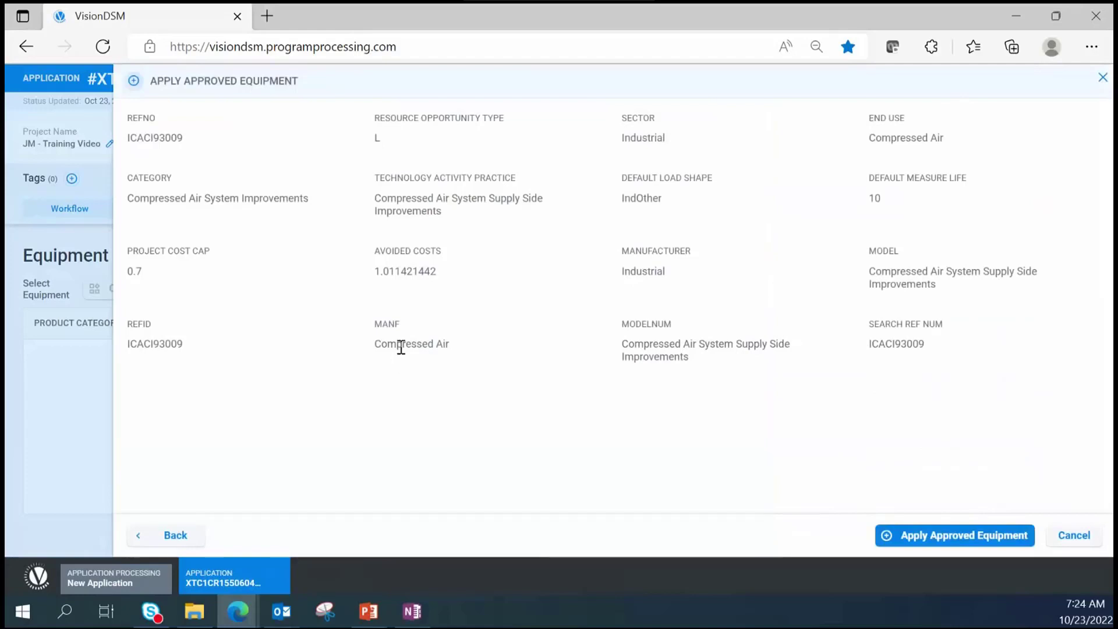
click(982, 544)
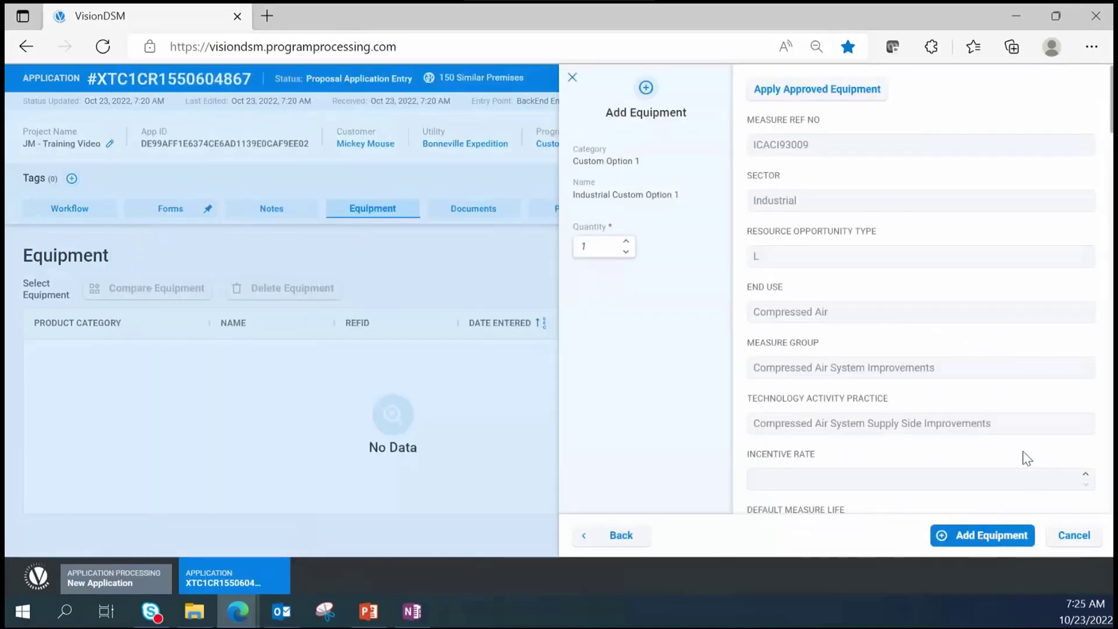
scroll(830, 306, down, 3)
scroll(833, 319, down, 2)
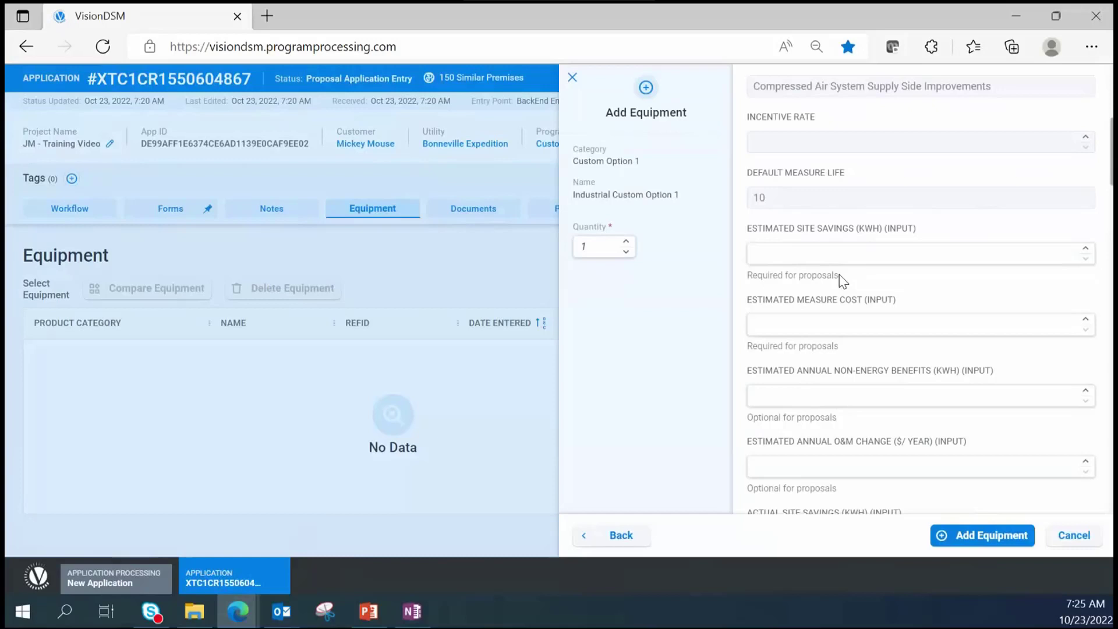
- Enter 1000 kWh estimated site savings and 1000 estimated measure cost, then review remaining fields
click(844, 249)
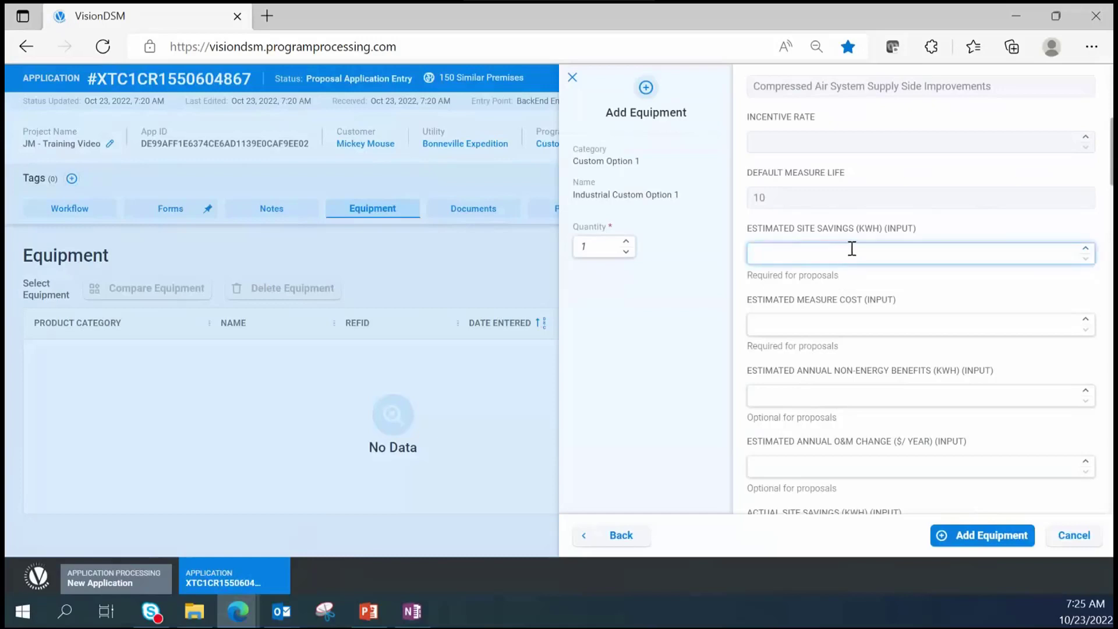
text(1000)
key(Tab)
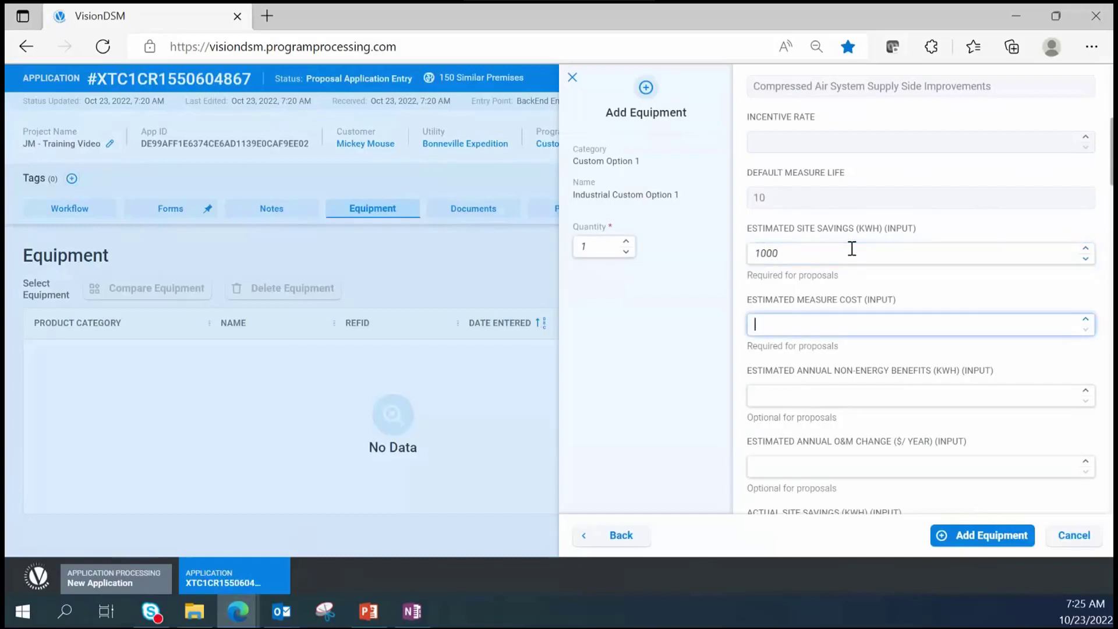
text(1000)
click(886, 376)
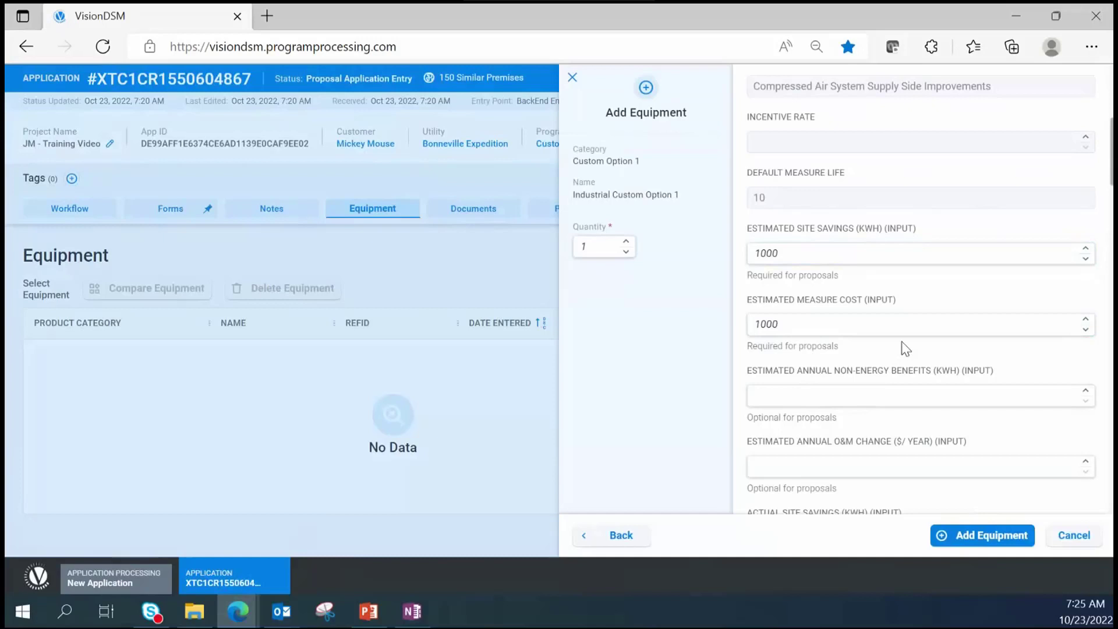
scroll(904, 348, down, 3)
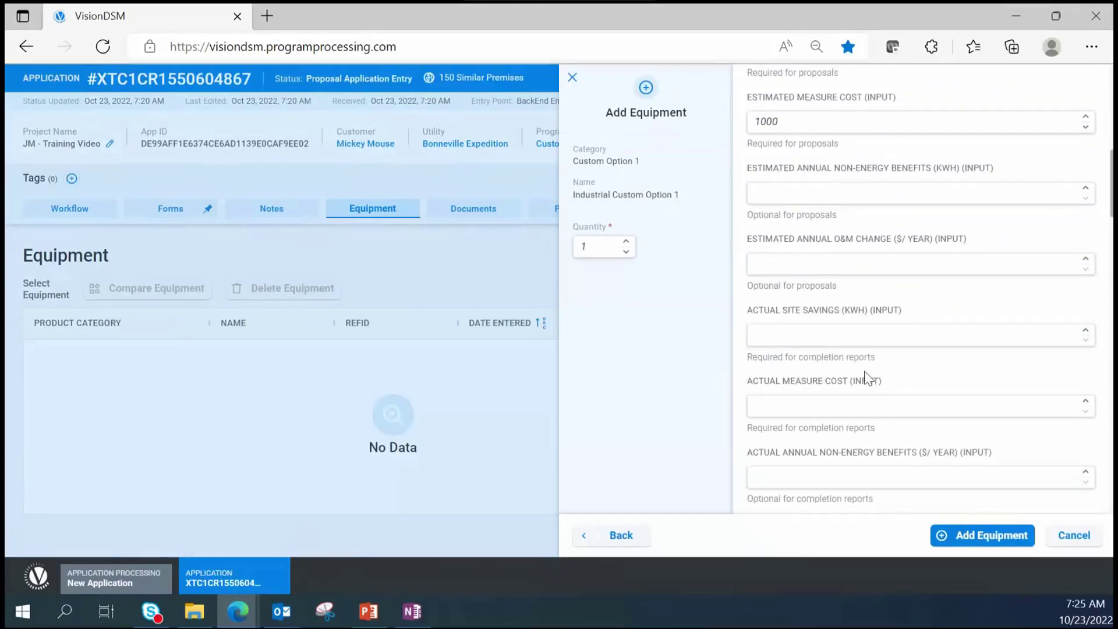
scroll(885, 368, down, 4)
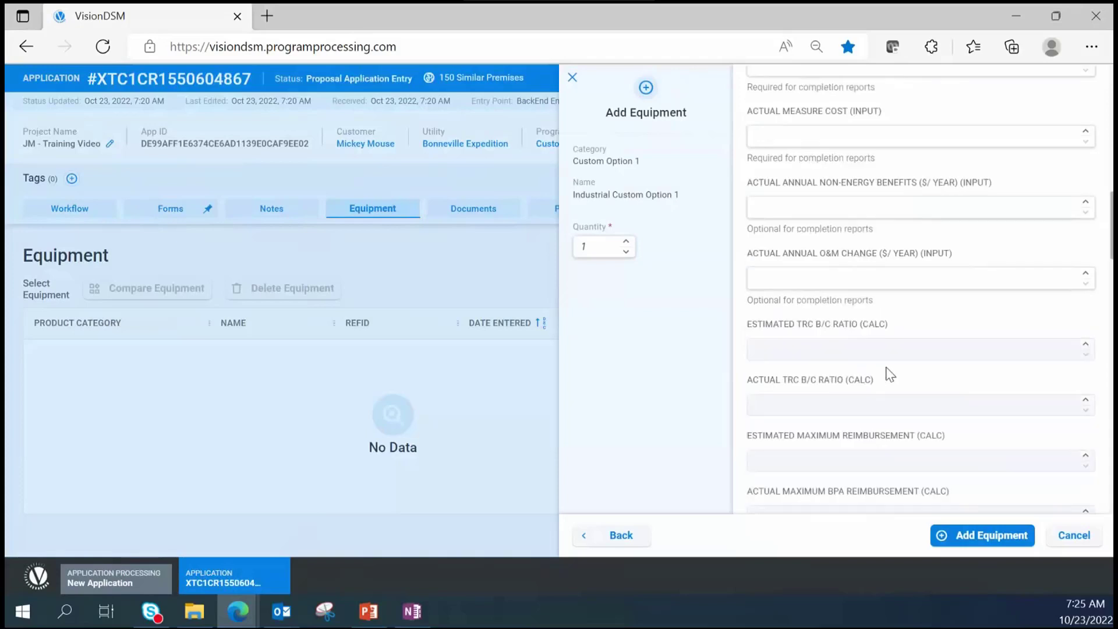
scroll(897, 384, down, 4)
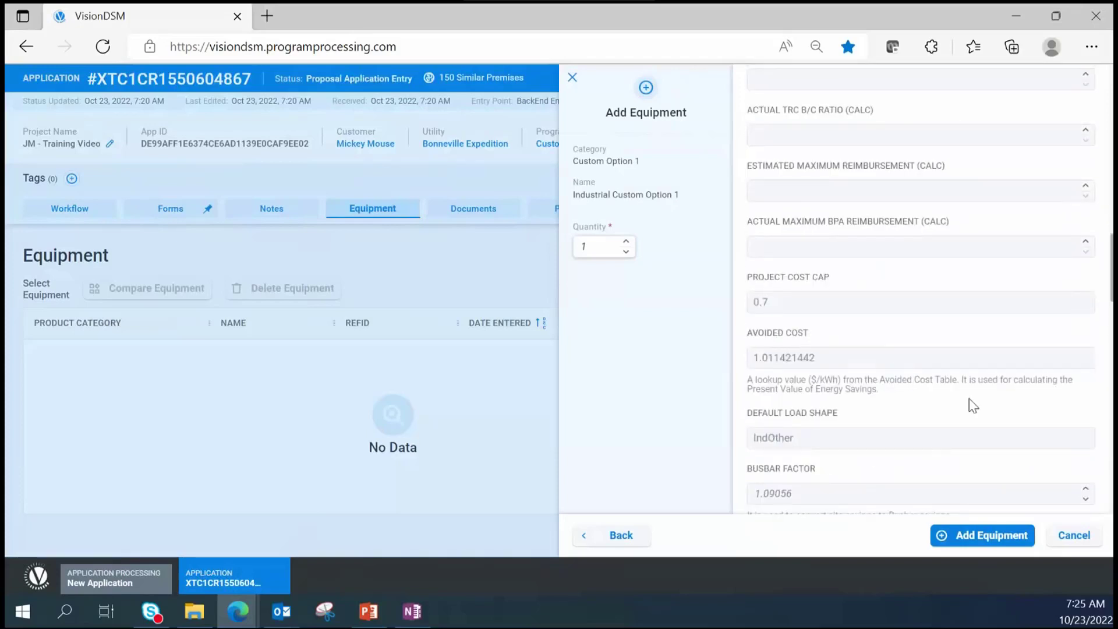
scroll(972, 406, down, 1)
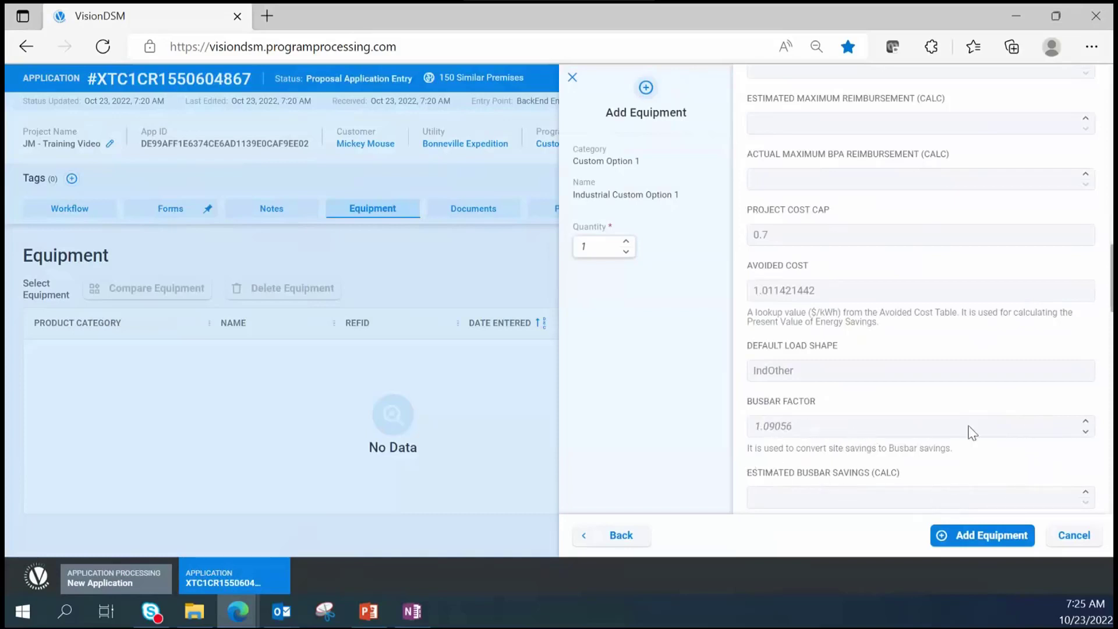
scroll(973, 425, up, 6)
scroll(973, 430, up, 10)
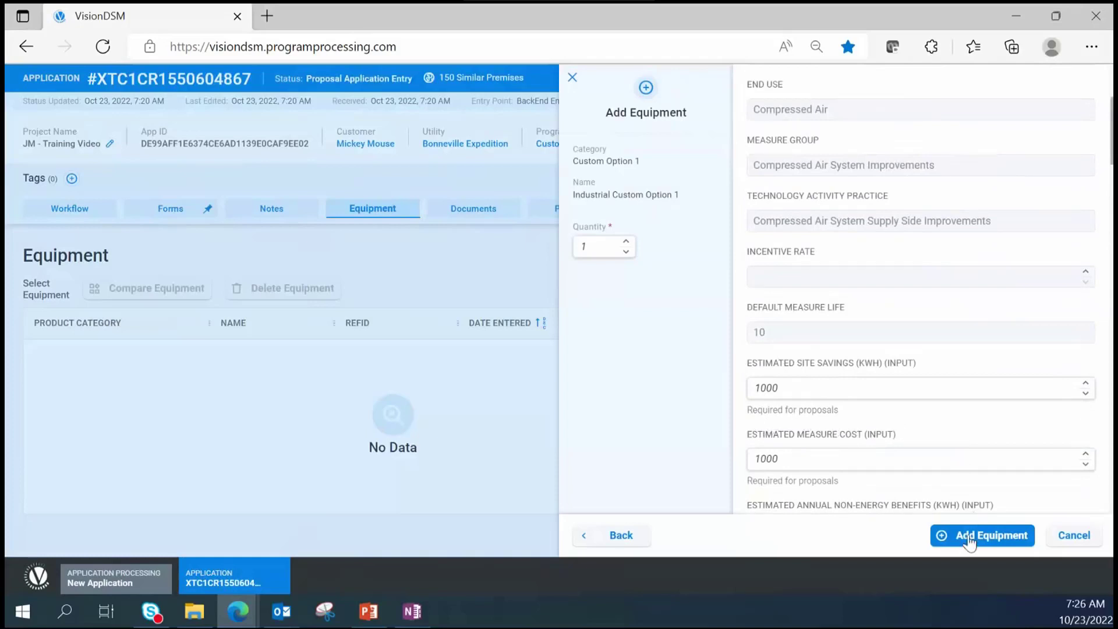
- Save the Industrial Custom Option 1 equipment, quantity 1, and return to the Workflow
click(991, 544)
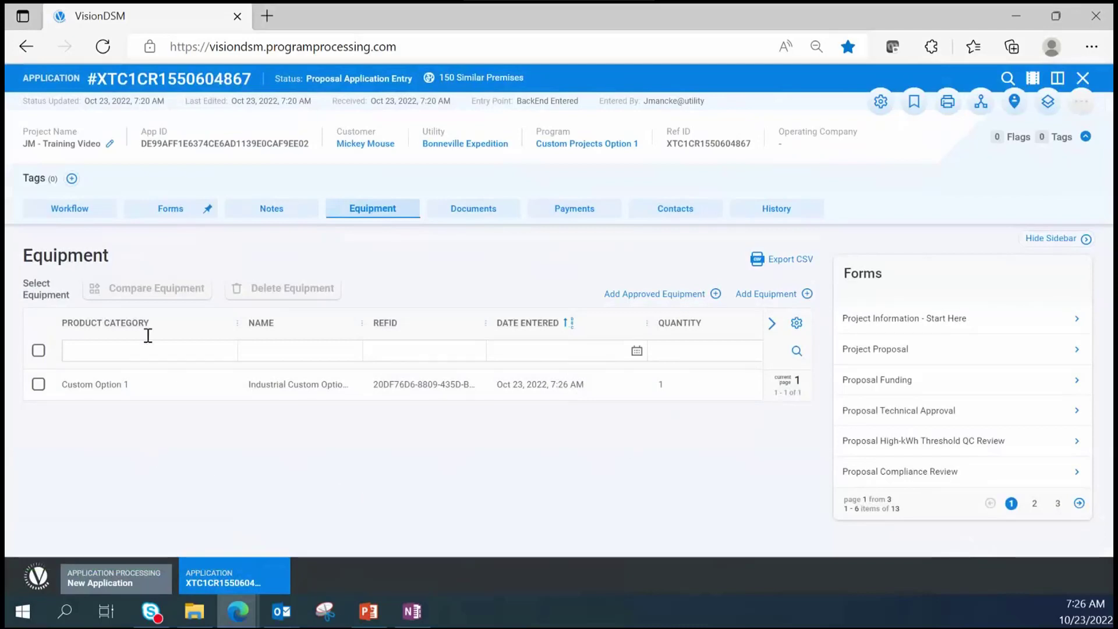
click(46, 215)
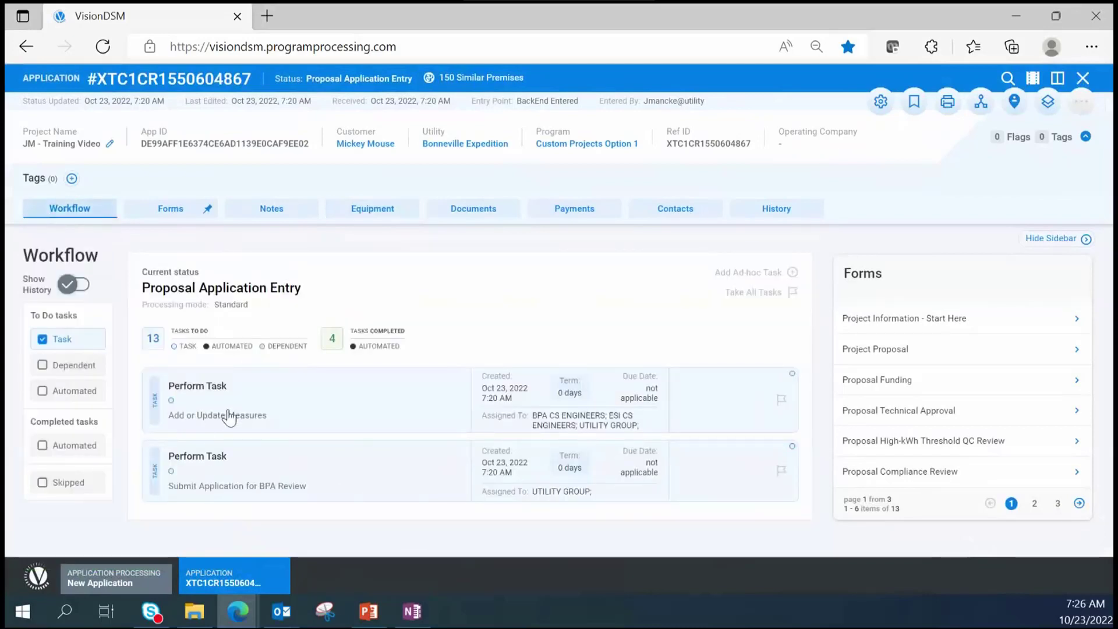
- Certify the Add or Update Measures task as completed and submit it
click(175, 428)
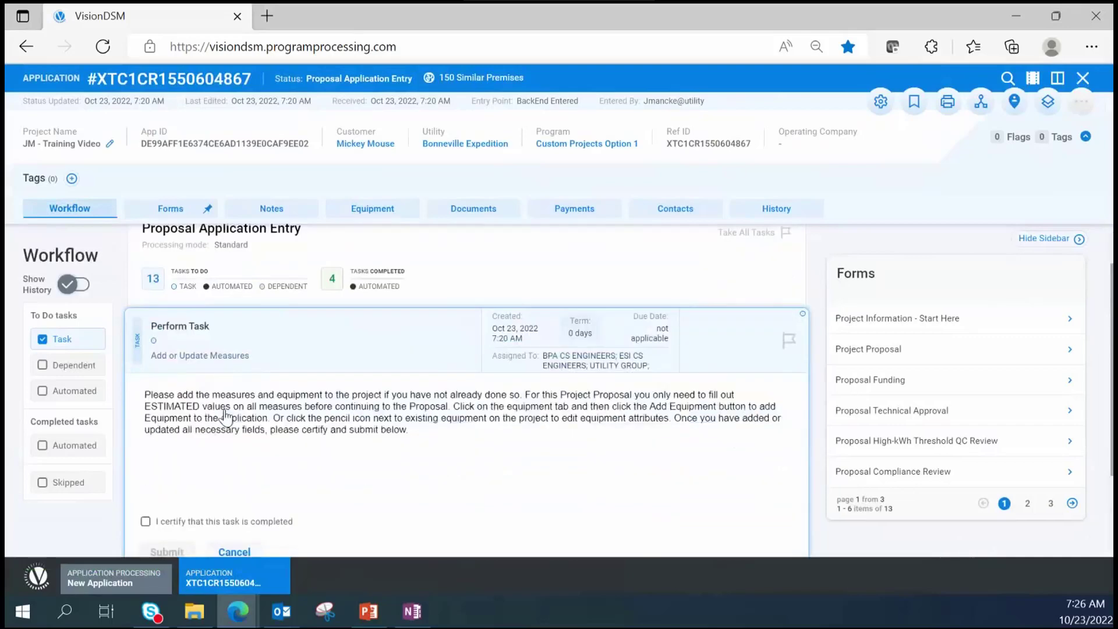
scroll(221, 431, down, 2)
click(145, 472)
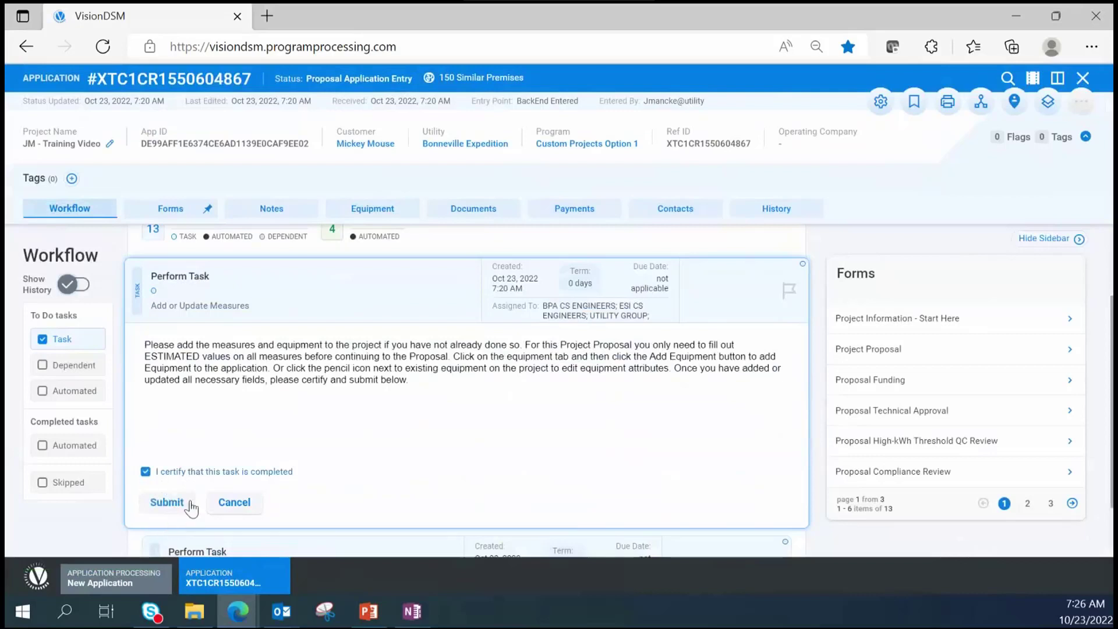
click(168, 504)
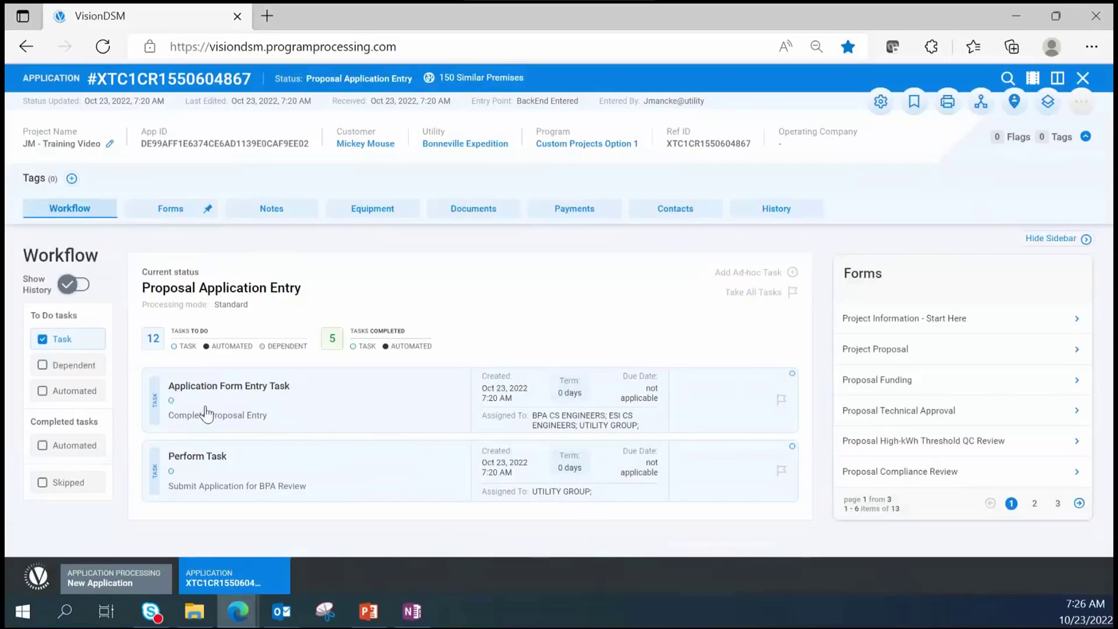
- In the Project Proposal form, enter the submitter's name and phone, and set start date 10/23/2022
click(361, 404)
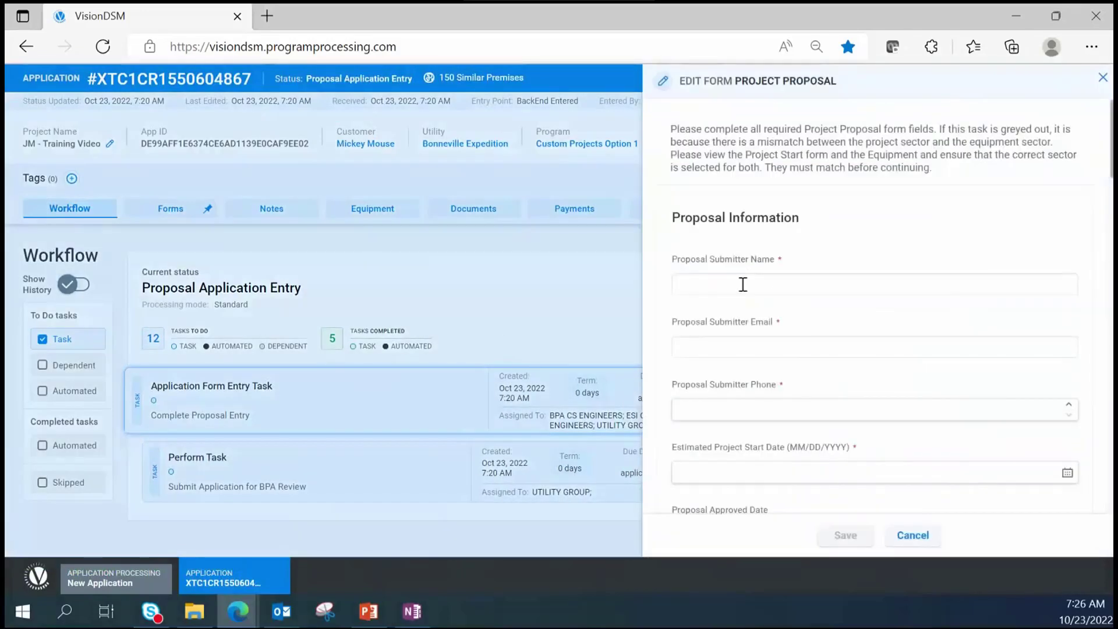
click(723, 278)
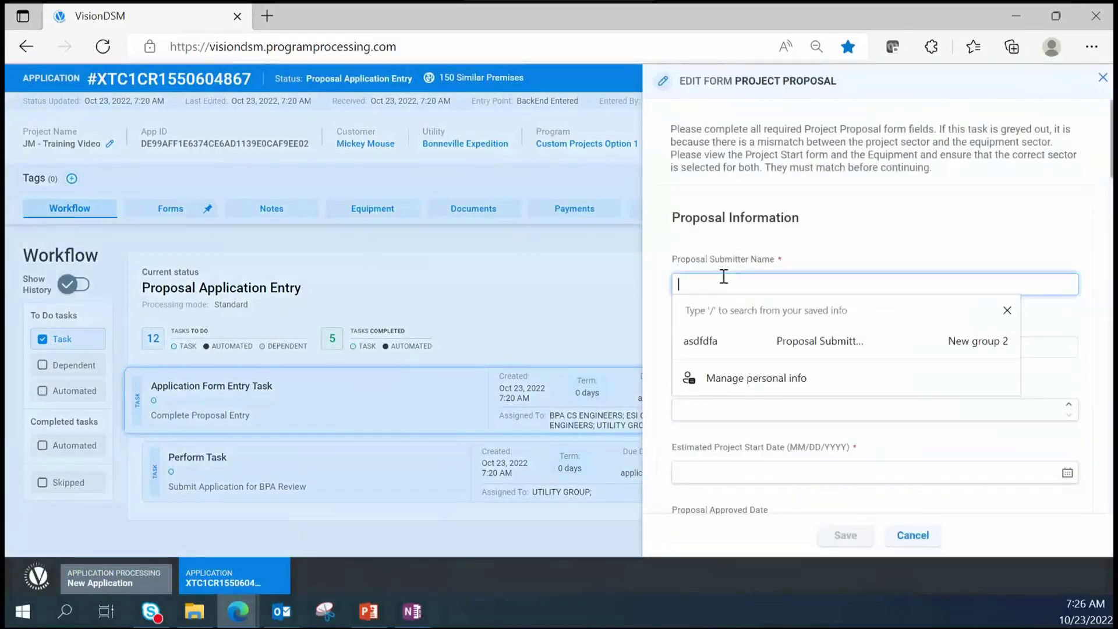
text(Mickey)
key(Tab)
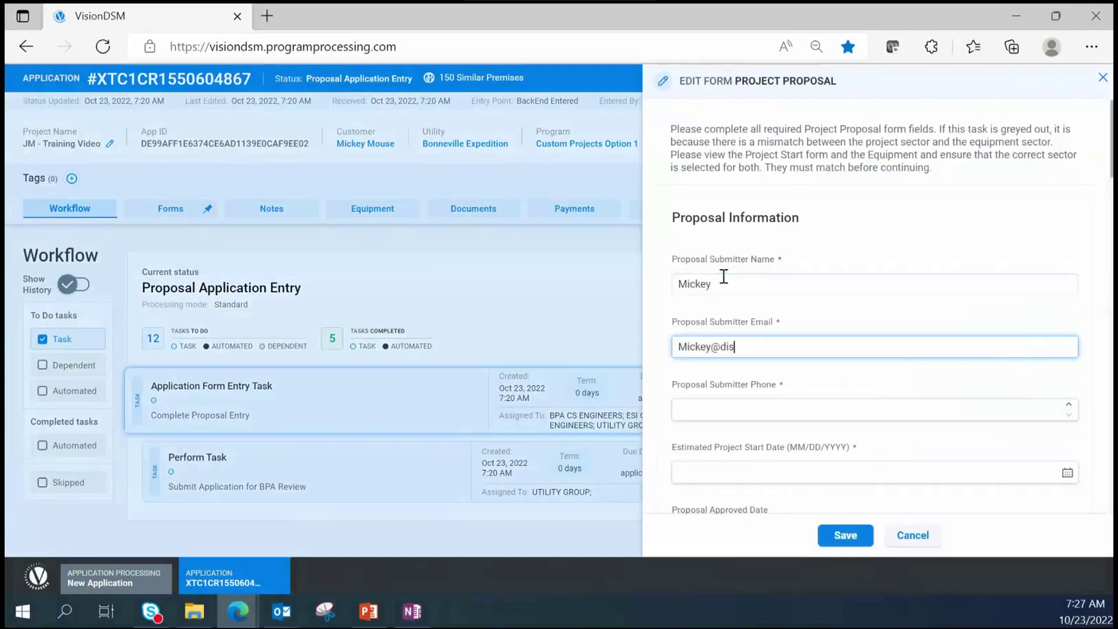
key(Tab)
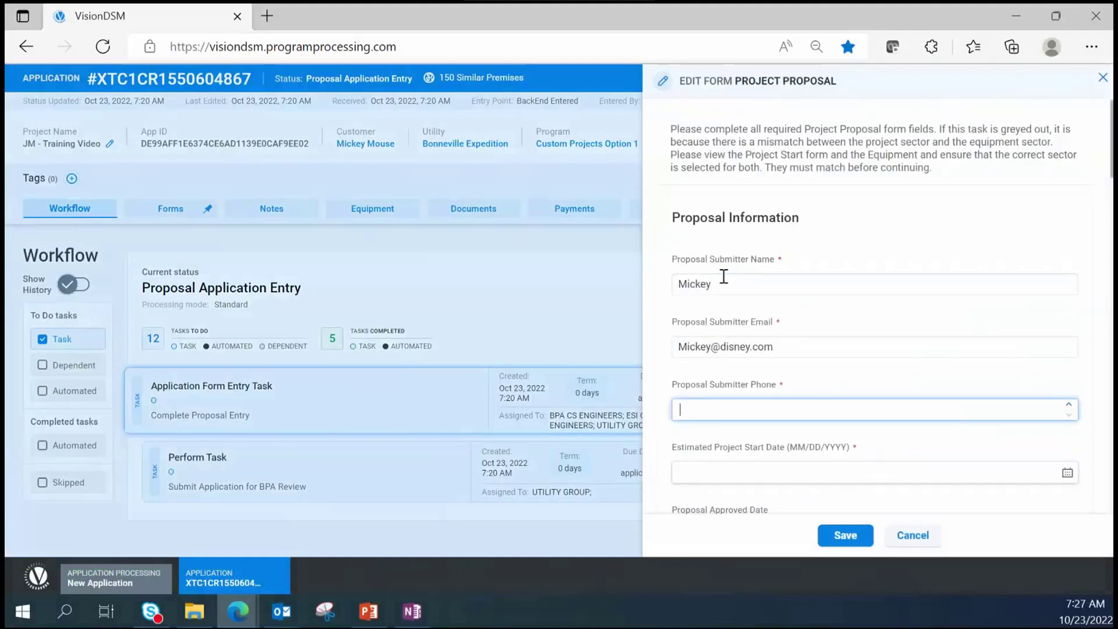
text(2222222222)
click(719, 472)
click(780, 379)
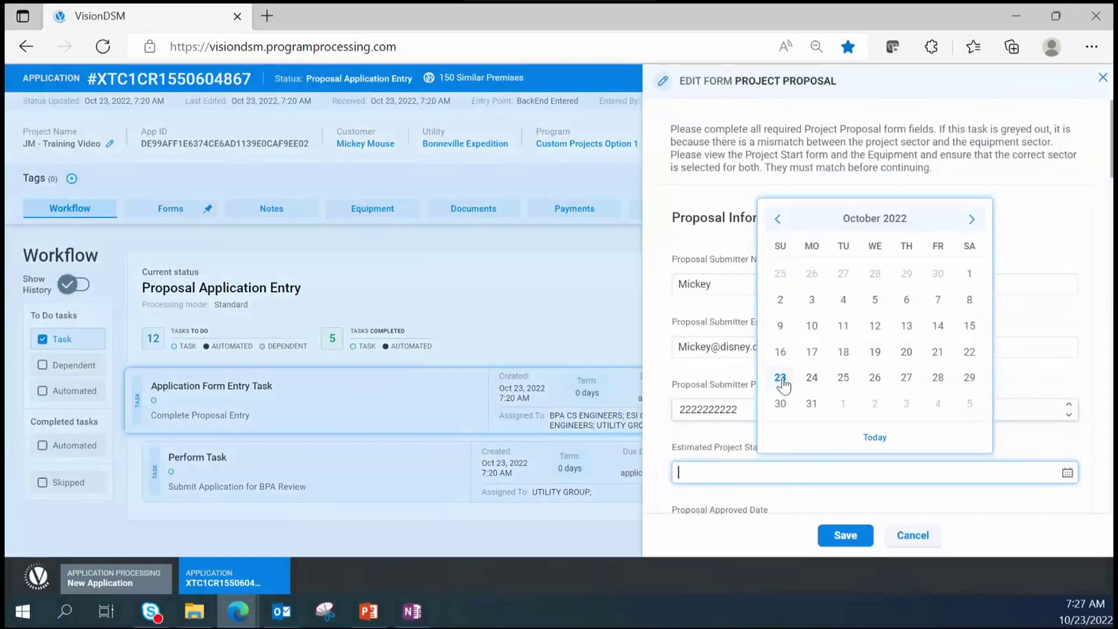
- Describe the existing baseline and proposed systems as 'Training Inputs'
scroll(815, 381, down, 3)
scroll(815, 384, down, 3)
click(759, 336)
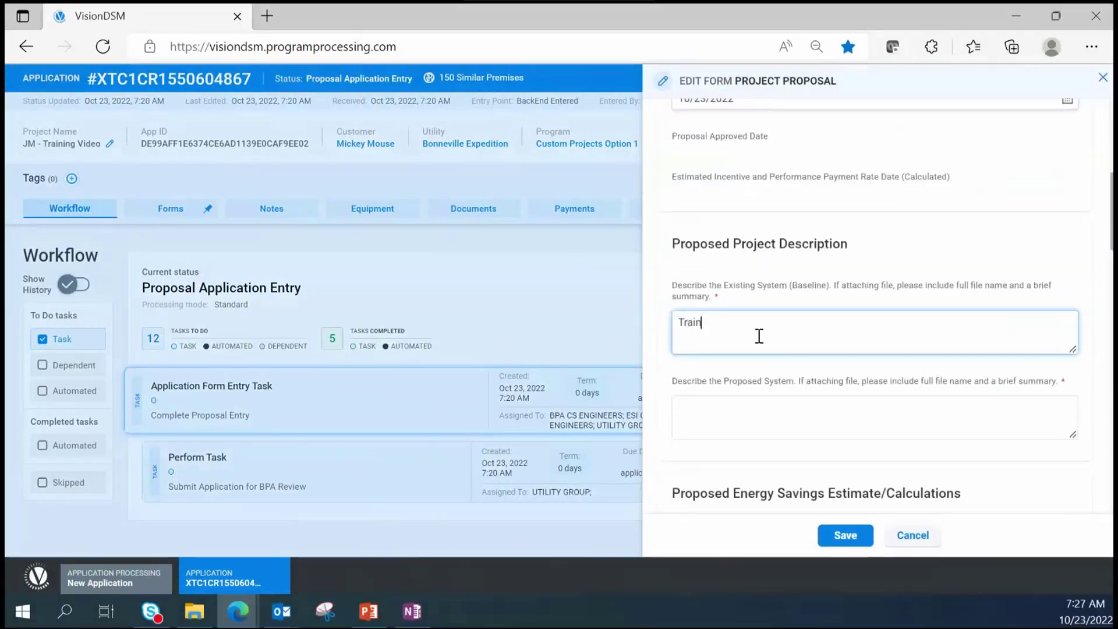
text(Training Inputs)
key(Tab)
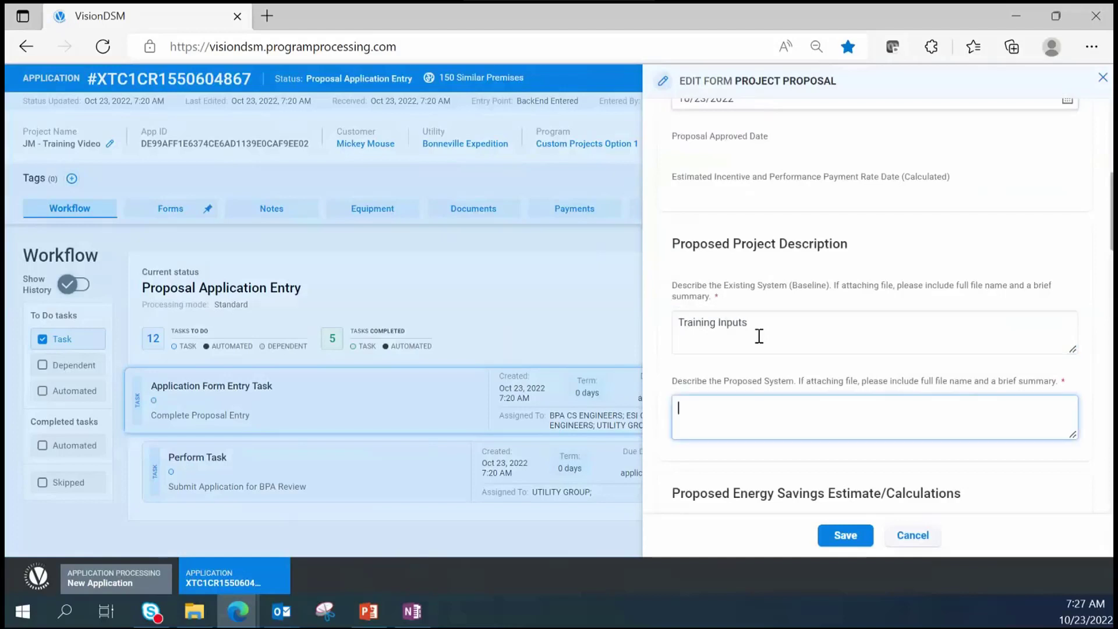
text(In)
text(aining)
scroll(967, 400, down, 3)
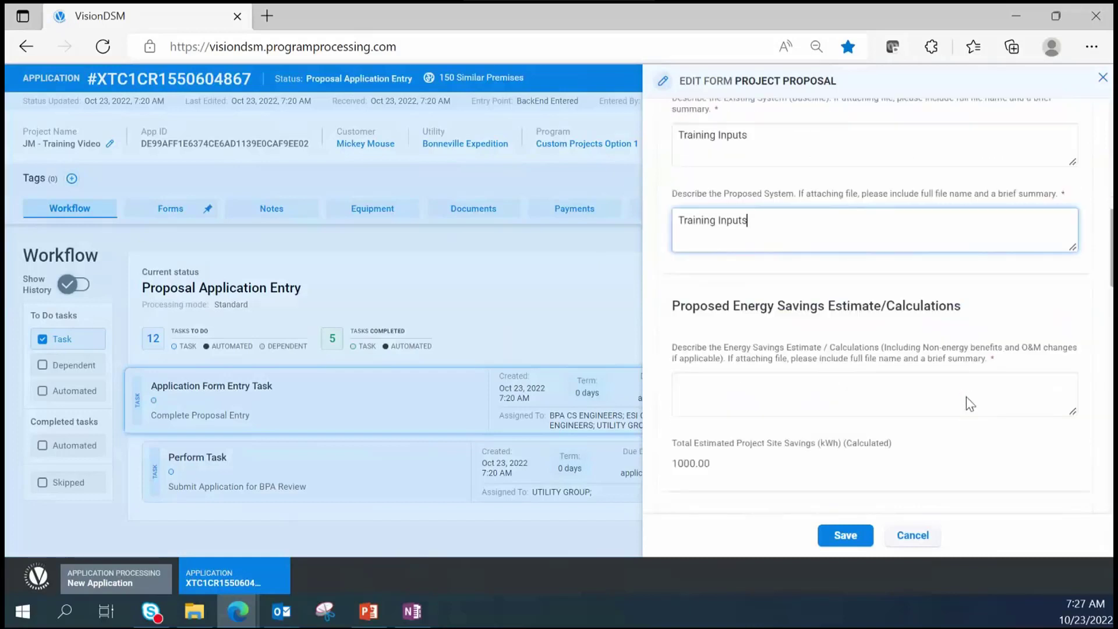
scroll(969, 401, down, 1)
- Fill the energy savings estimate and M&V plan descriptions with 'Training Inputs'
click(853, 327)
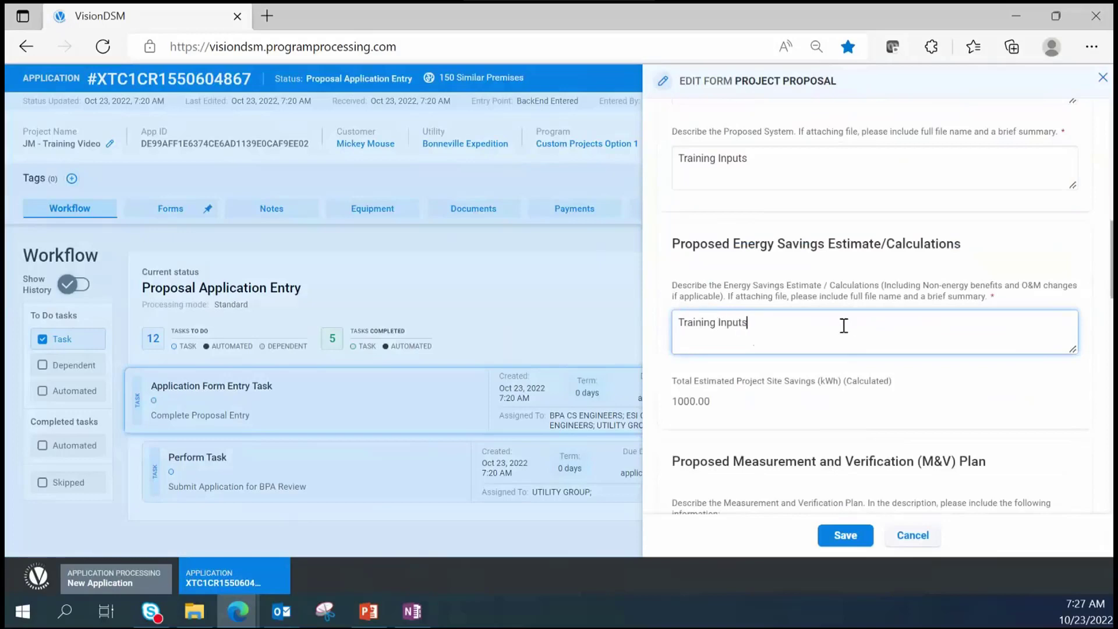
click(901, 406)
scroll(867, 402, down, 4)
click(794, 369)
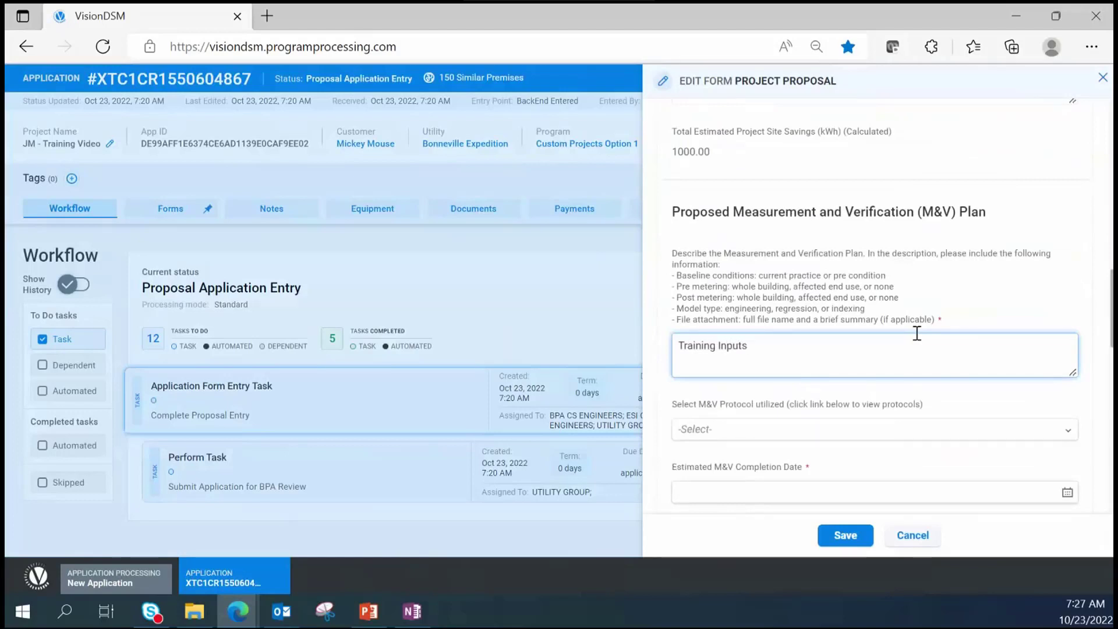
click(763, 489)
- Set M&V completion date to 10/23/2022; answer Yes on fuel switching, efficiency and baseline questions
click(780, 397)
scroll(787, 397, down, 5)
click(750, 378)
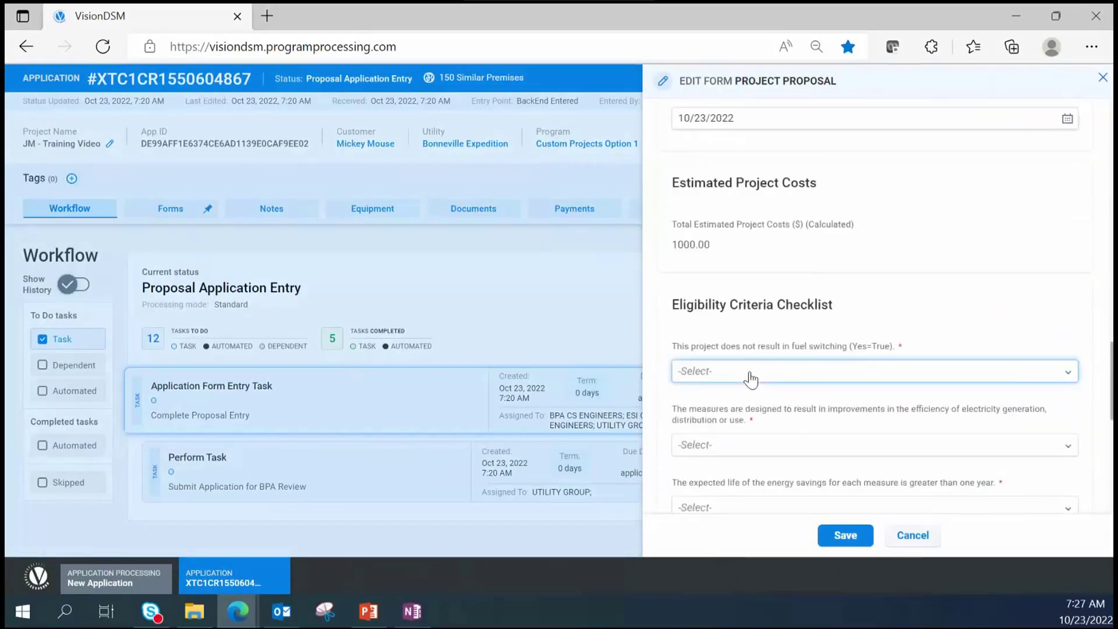
click(735, 428)
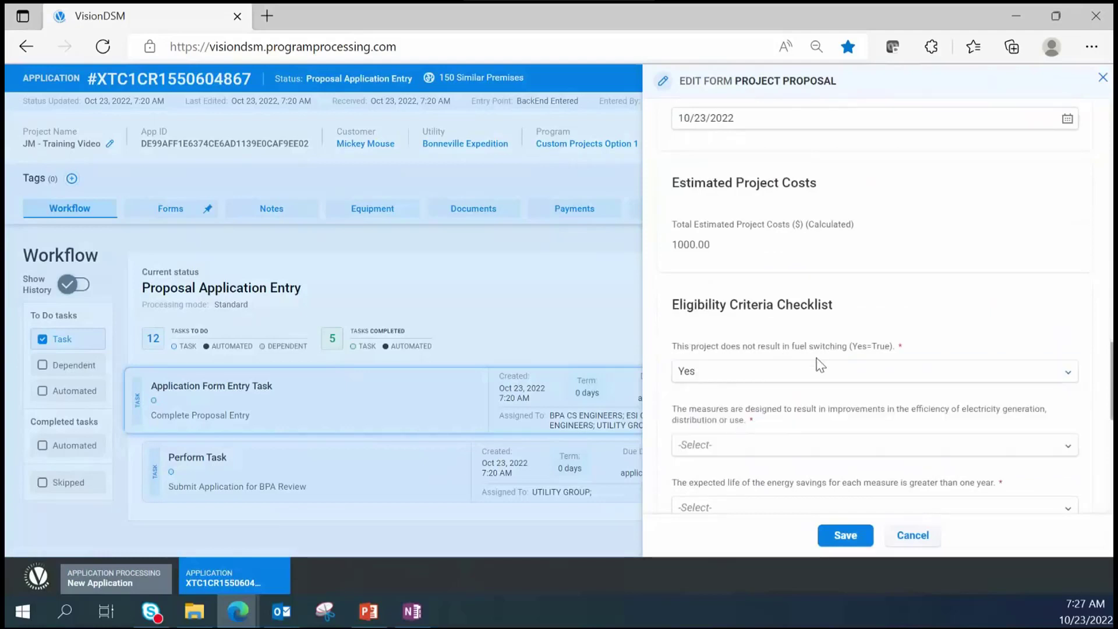
scroll(739, 407, down, 1)
click(746, 384)
click(713, 437)
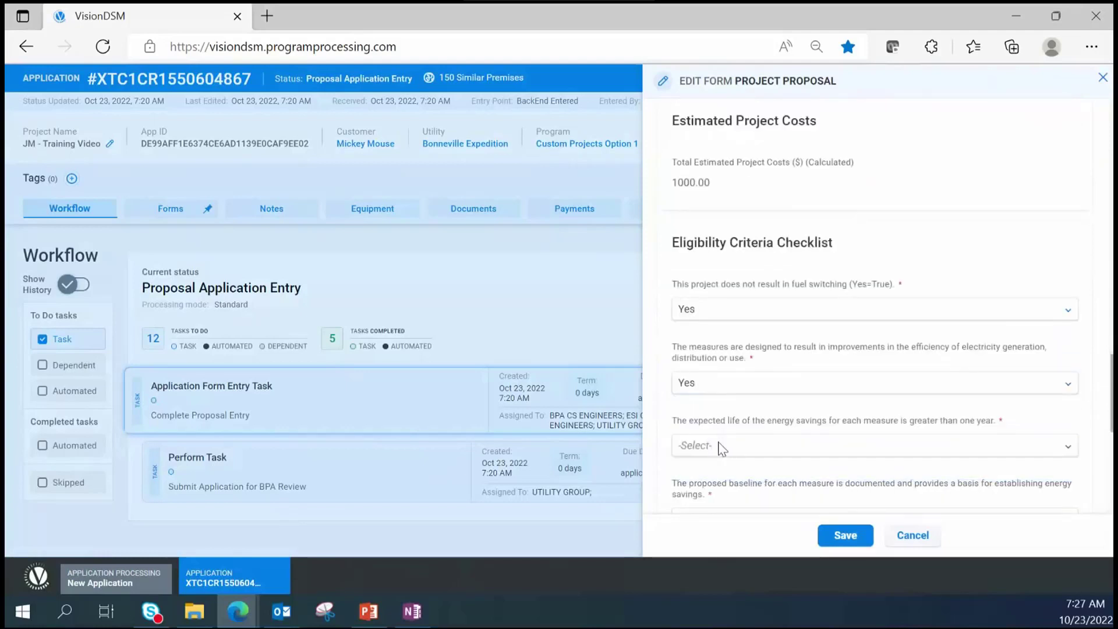
scroll(718, 408, down, 2)
click(718, 407)
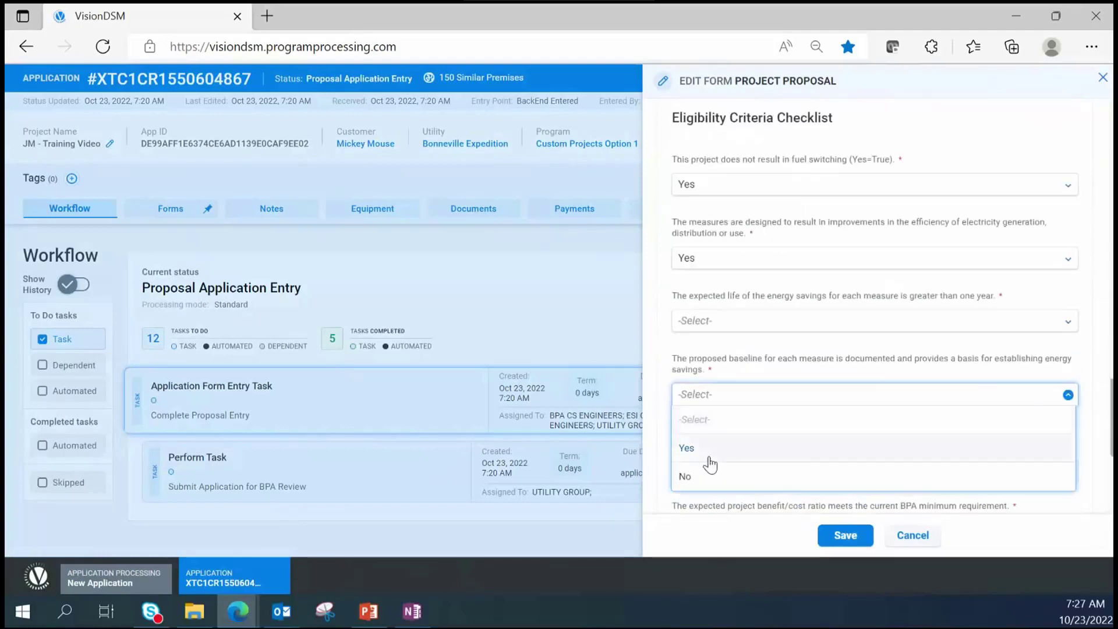
click(754, 443)
- Answer Yes on the verification plan and benefit/cost ratio questions, then attempt to save
scroll(770, 396, down, 1)
click(698, 408)
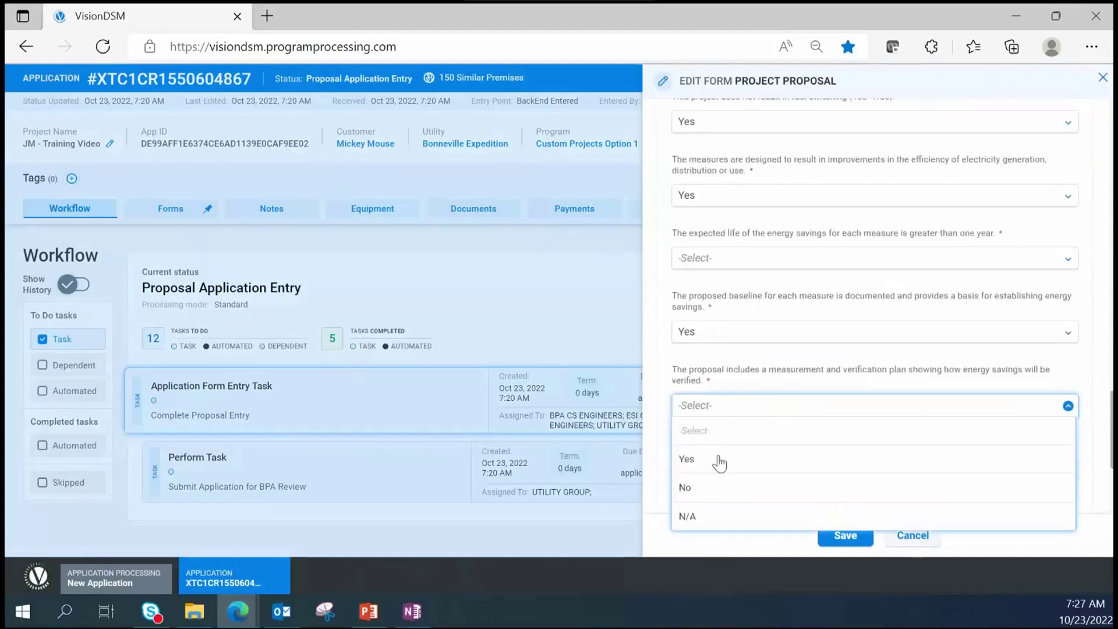
click(719, 459)
scroll(770, 415, down, 1)
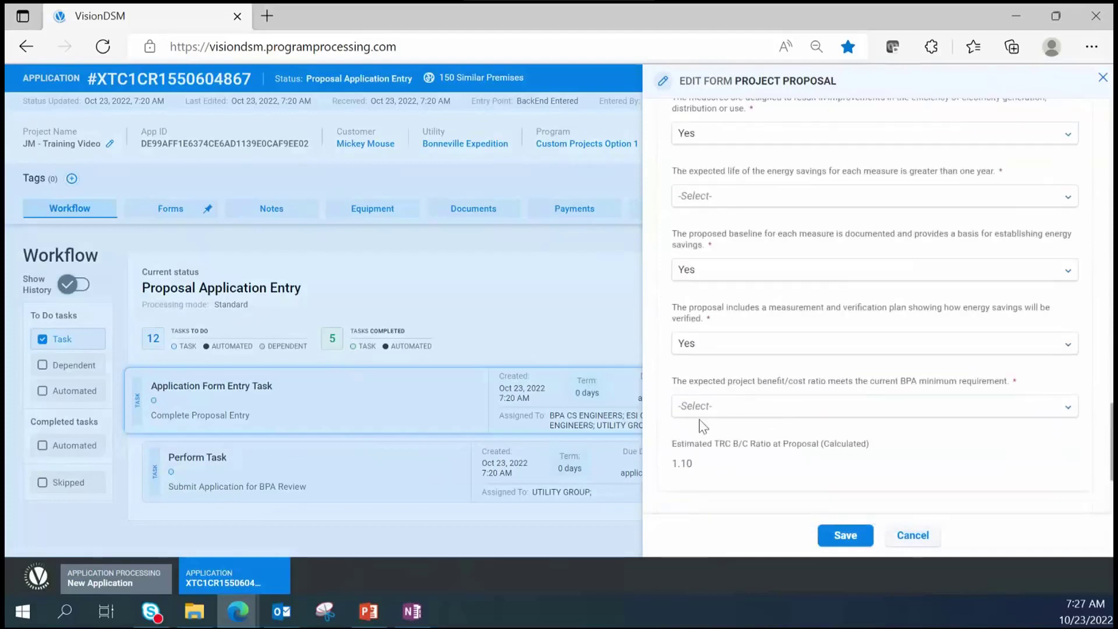
click(713, 408)
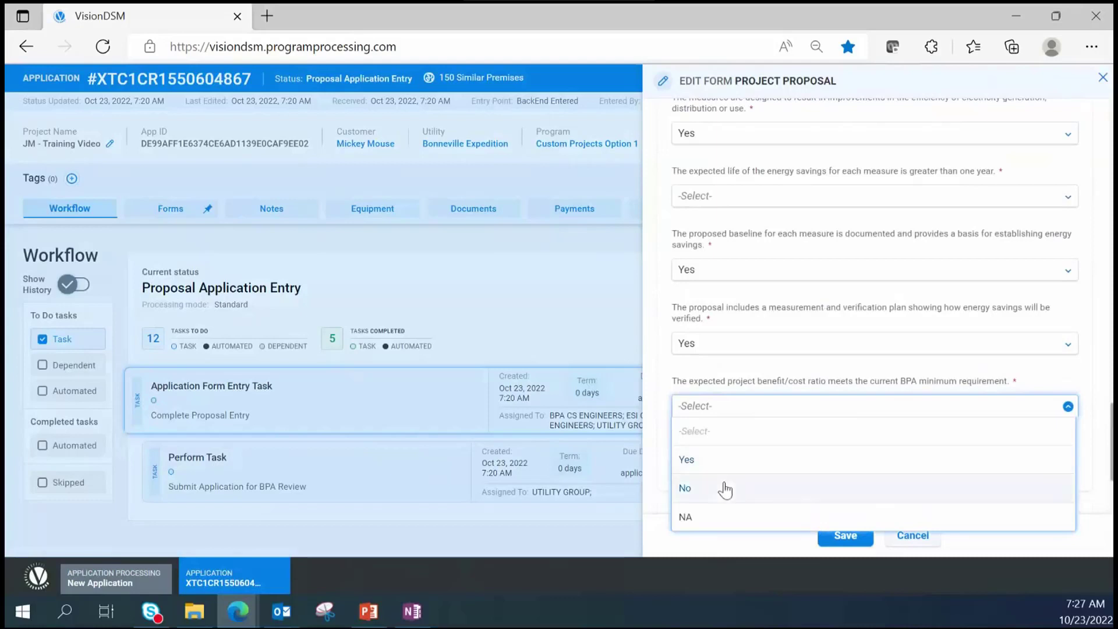
click(719, 464)
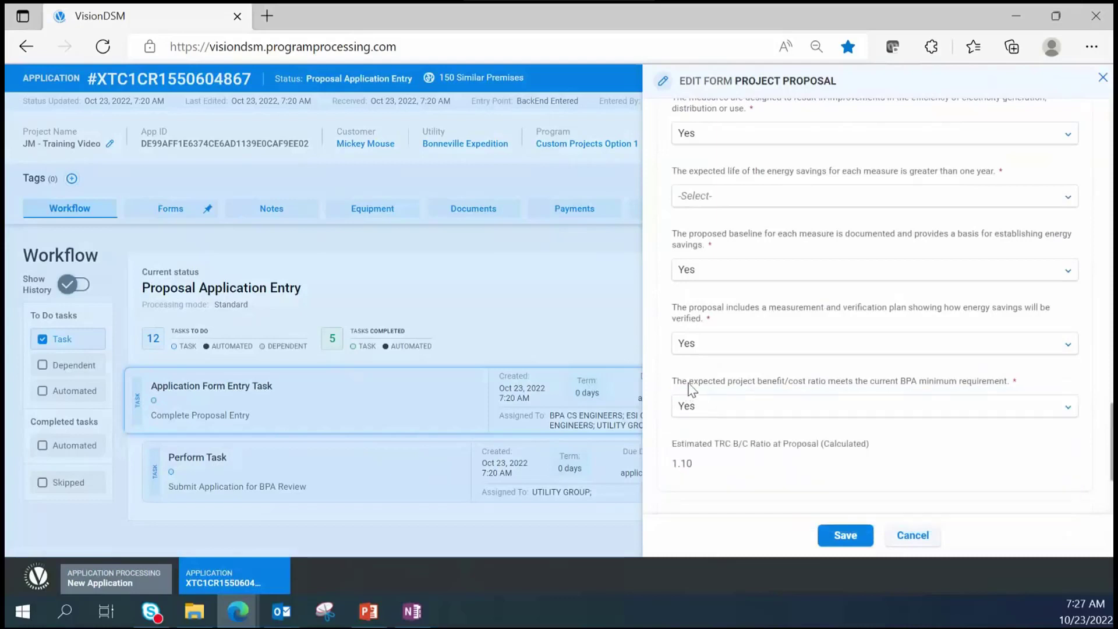
scroll(1042, 400, down, 1)
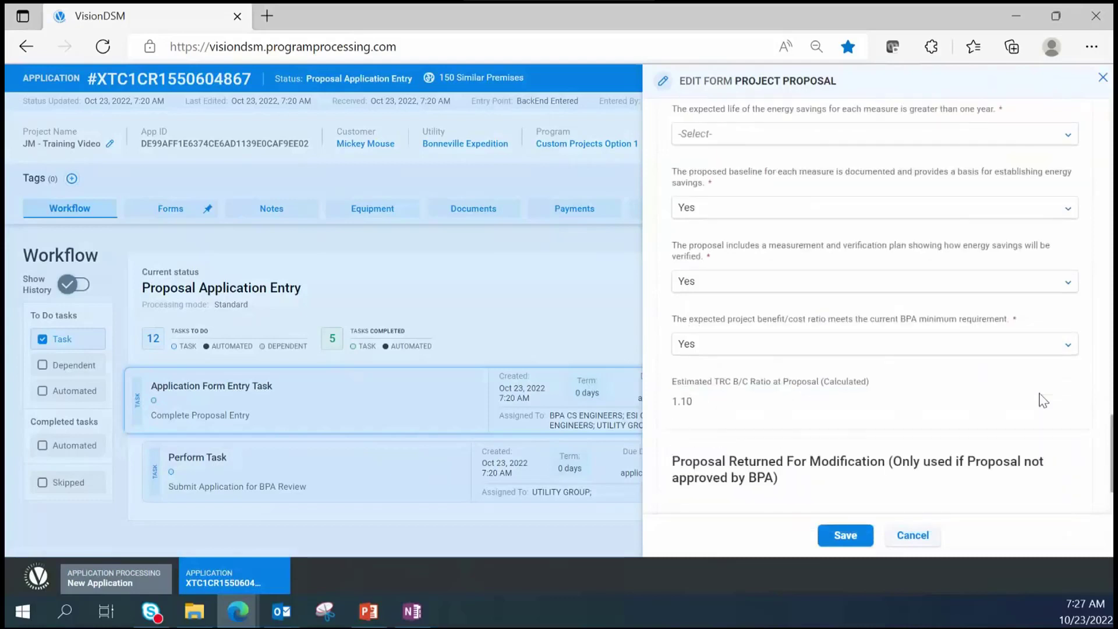
scroll(1041, 400, down, 2)
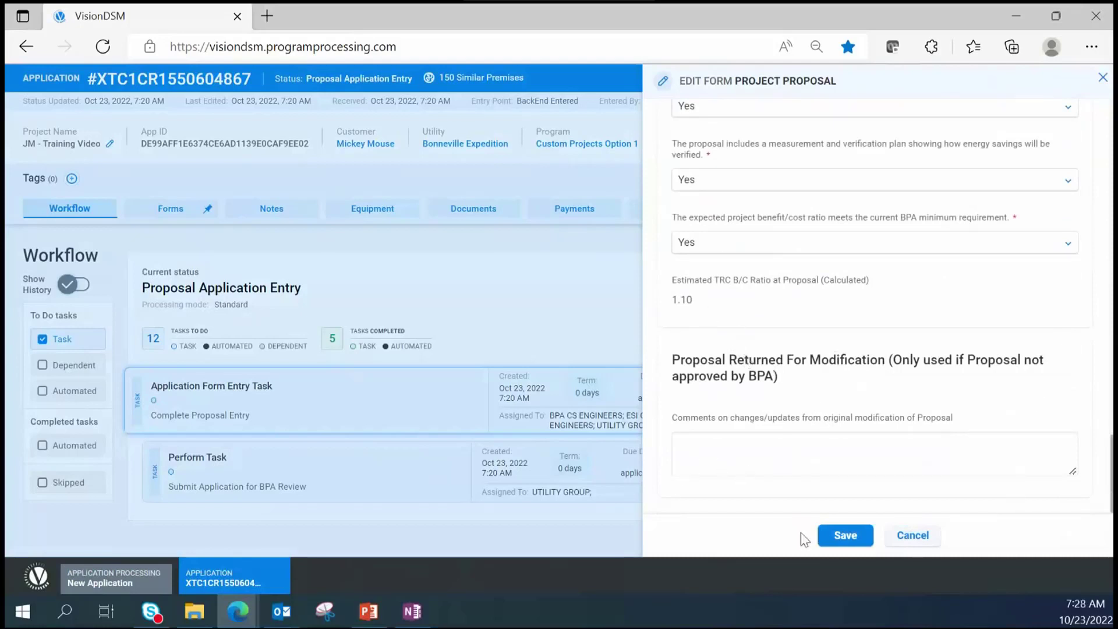
click(845, 542)
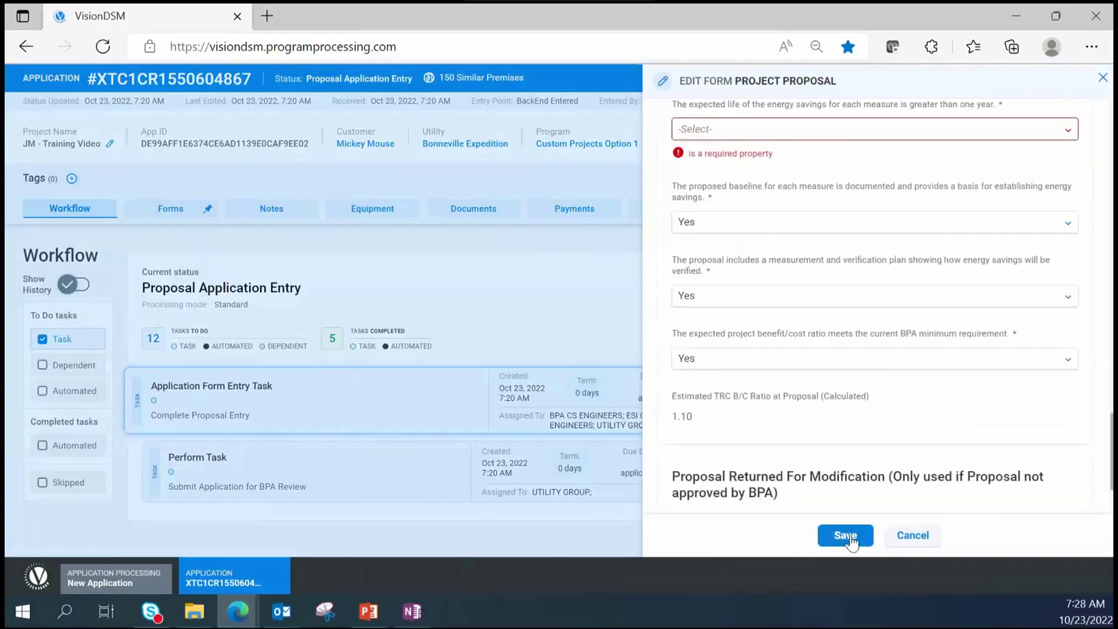
- Answer Yes on savings lasting over a year and save the Project Proposal form
scroll(791, 180, up, 2)
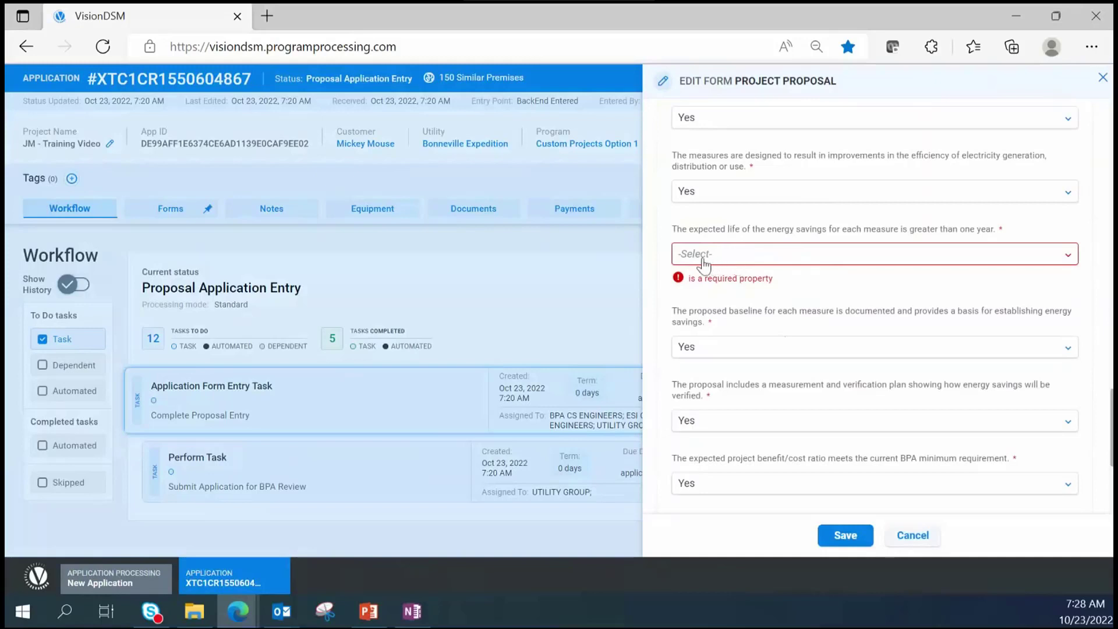
click(704, 262)
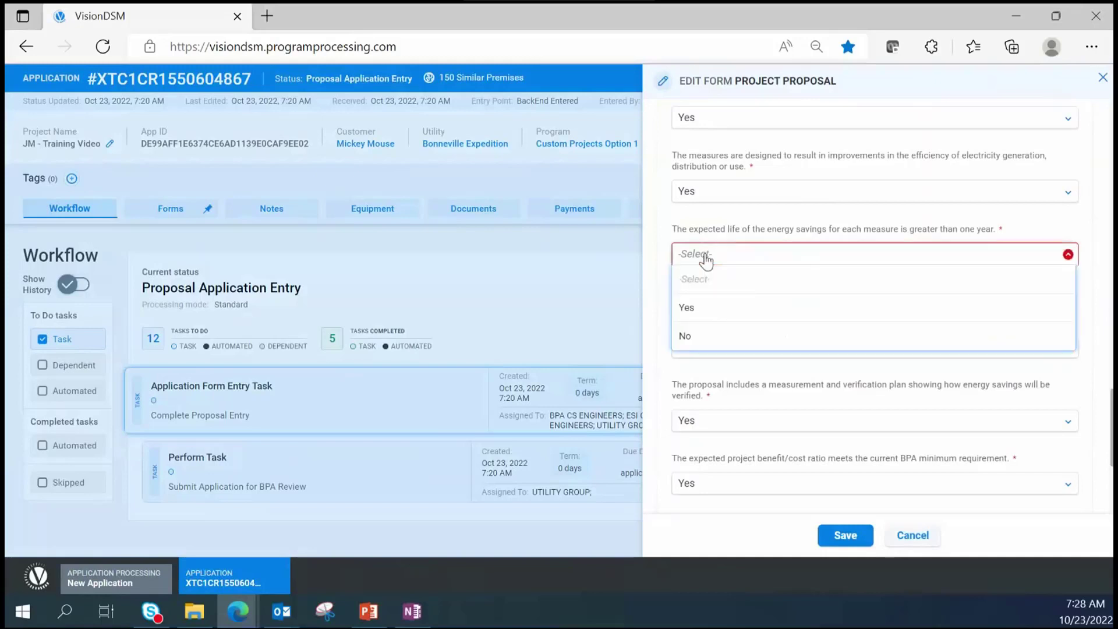
click(704, 308)
click(847, 537)
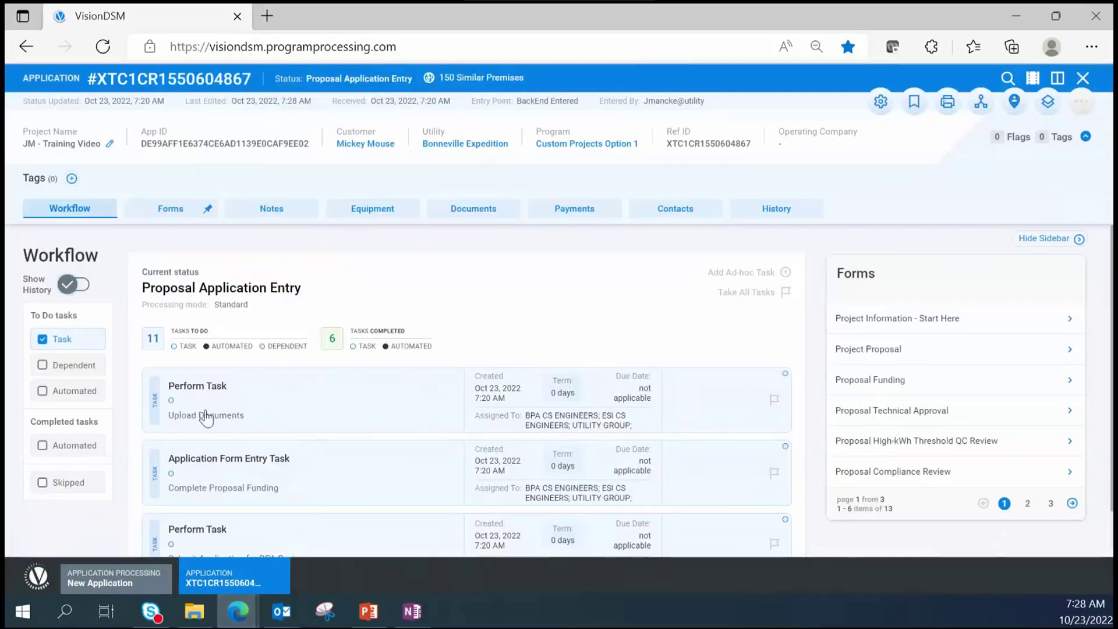
scroll(271, 417, down, 1)
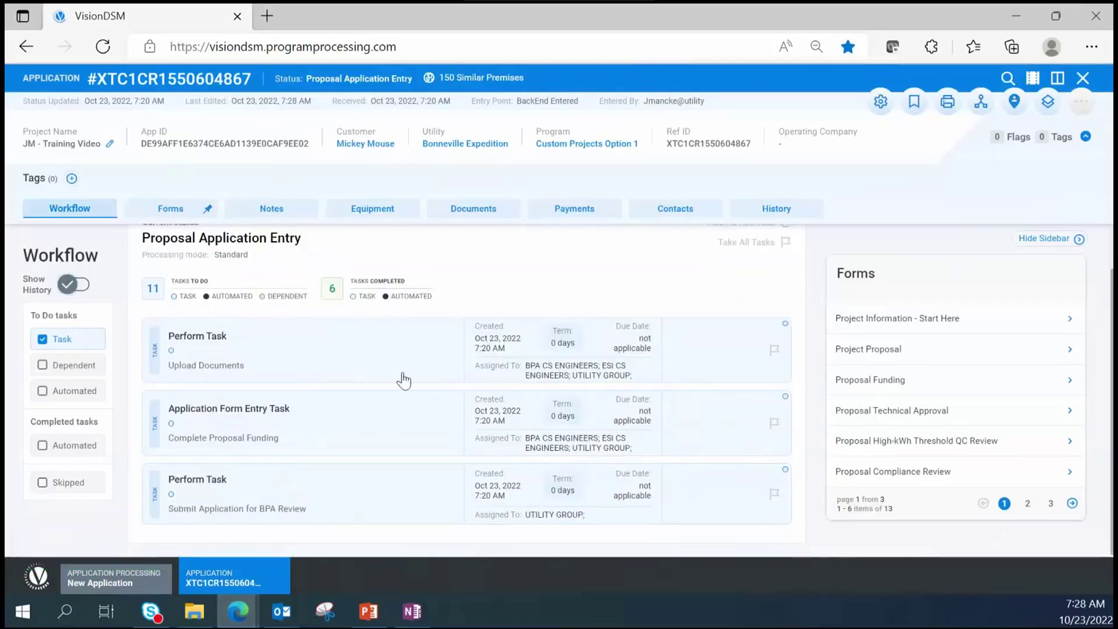
click(279, 378)
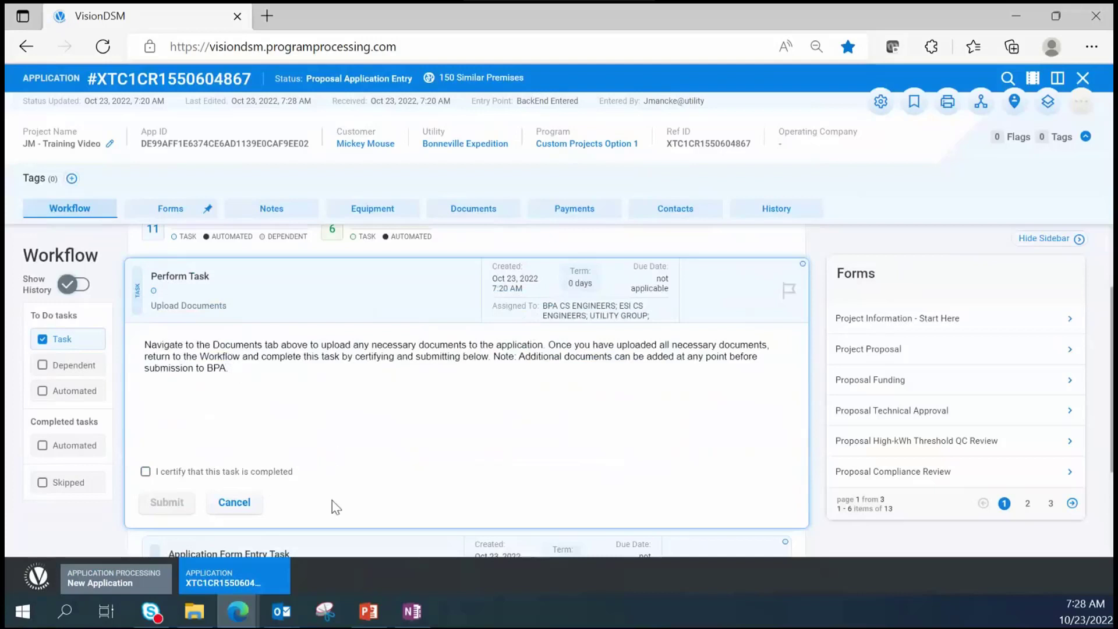
click(234, 503)
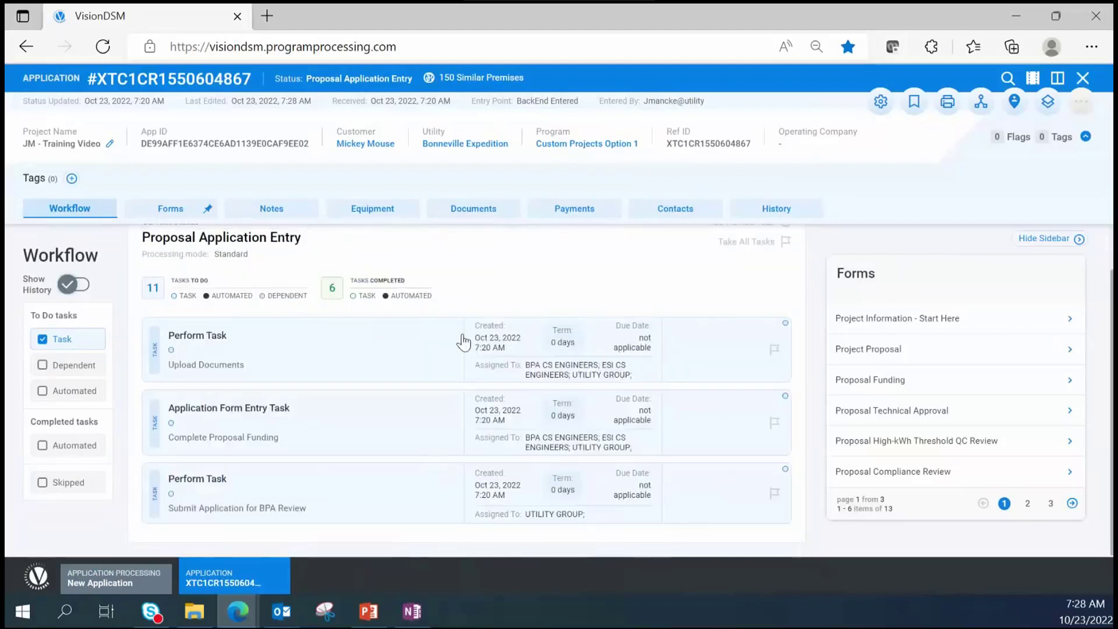
- Start a file upload on the Documents tab and attach Sample_BEETS_Document.pdf from the local Documents folder
click(473, 214)
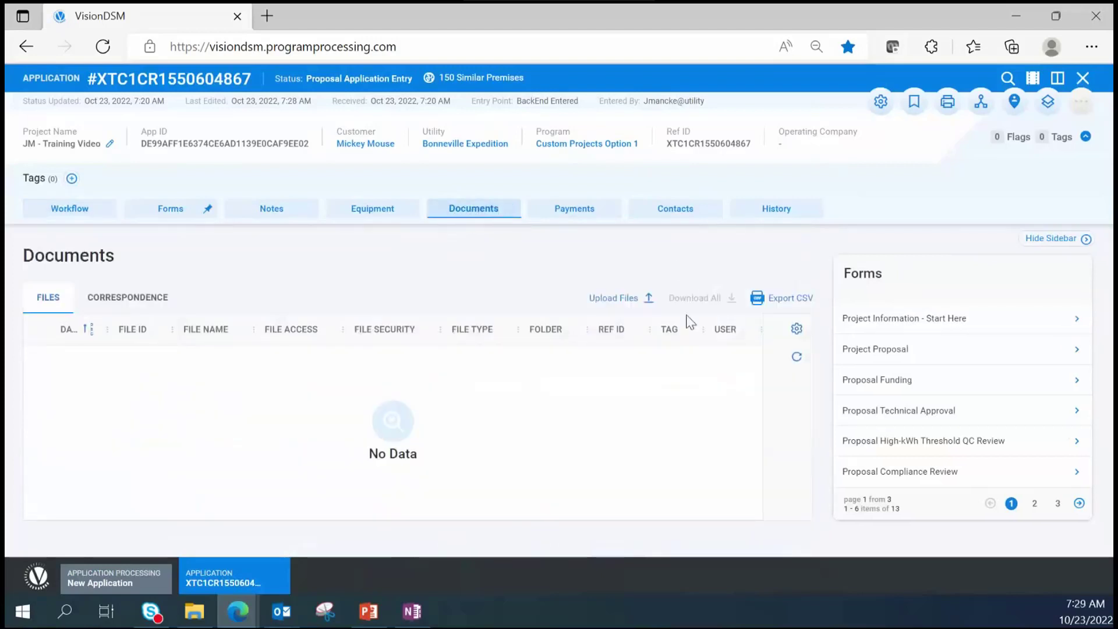
click(610, 299)
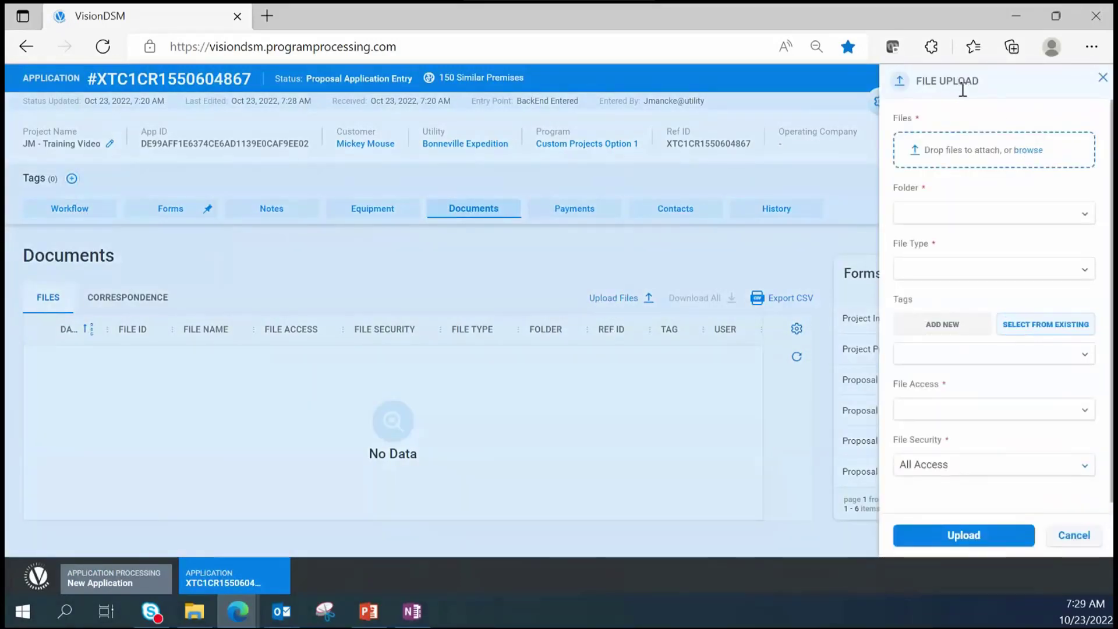
click(1025, 152)
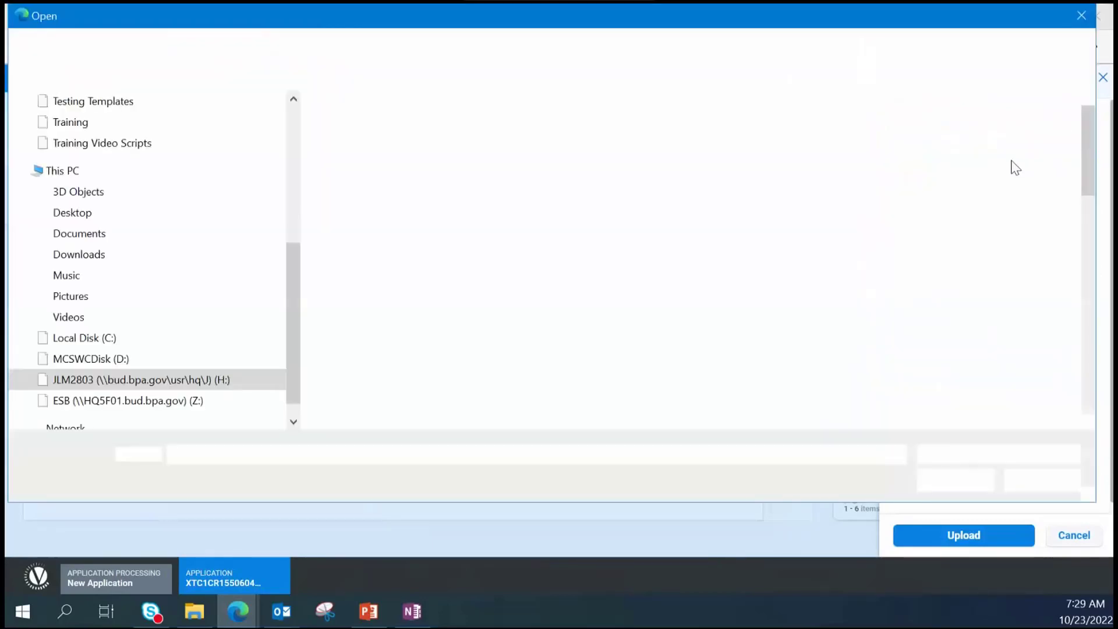
scroll(164, 261, up, 2)
scroll(164, 260, up, 2)
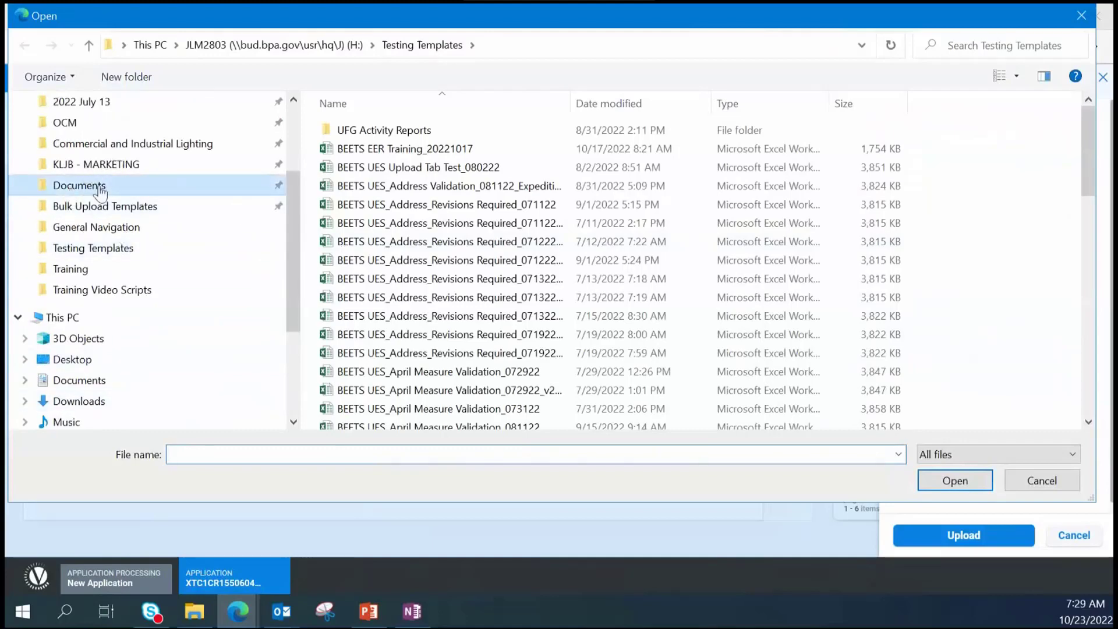
click(197, 206)
click(142, 158)
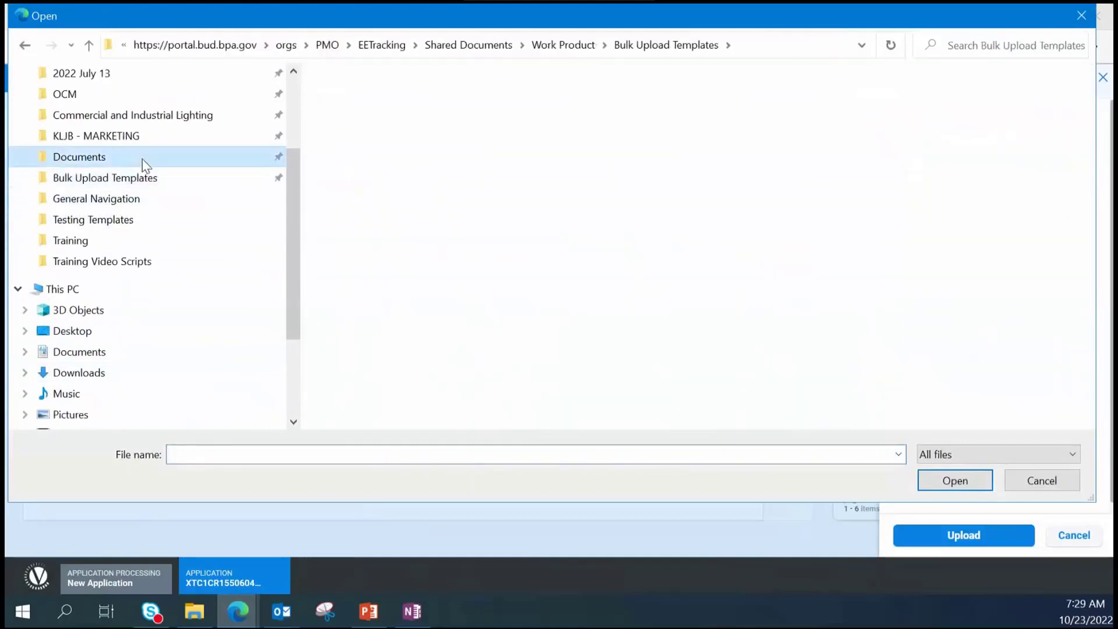
scroll(187, 208, up, 3)
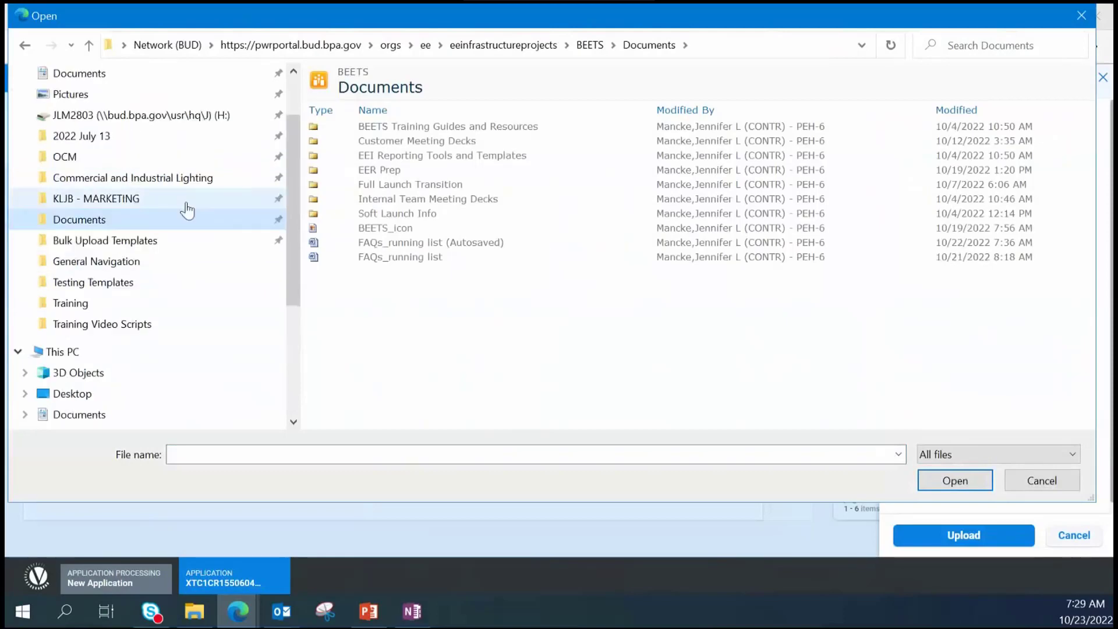
click(83, 152)
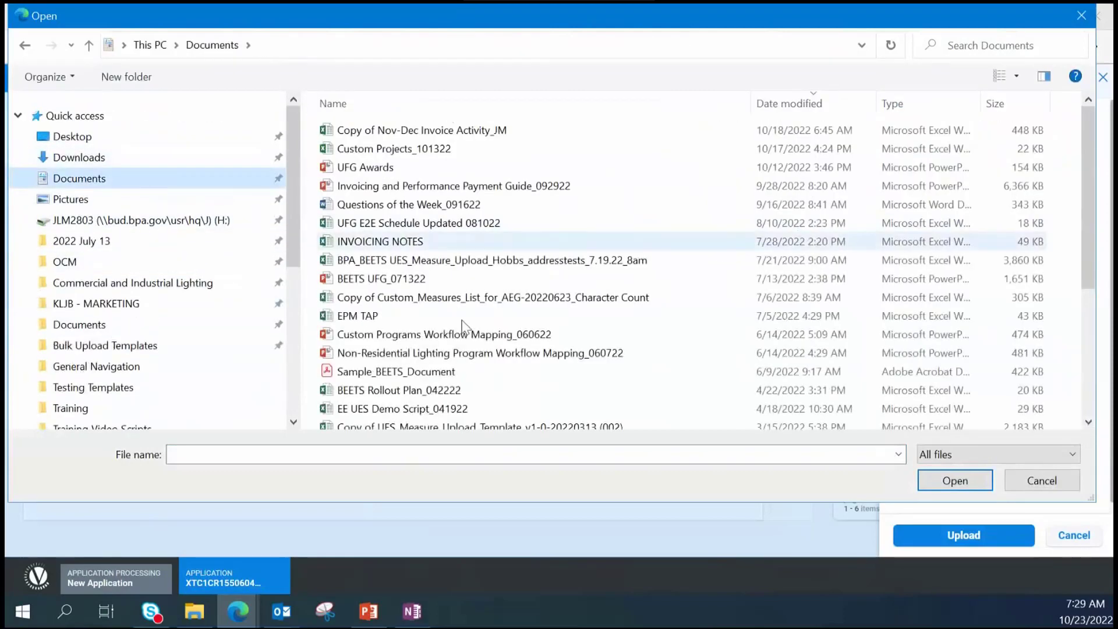
click(400, 375)
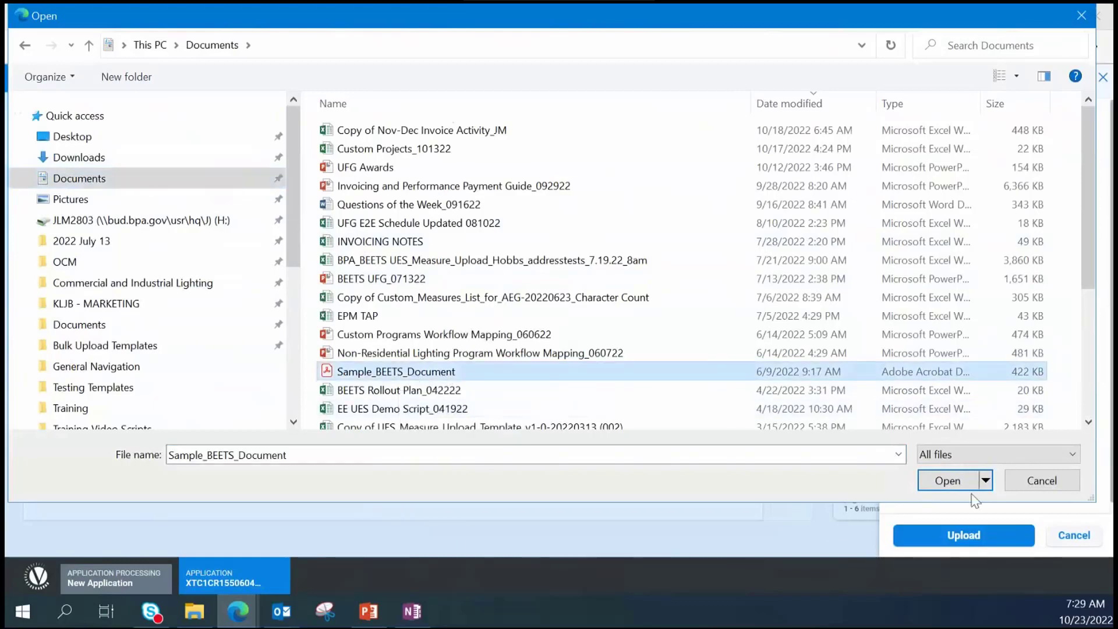
click(956, 484)
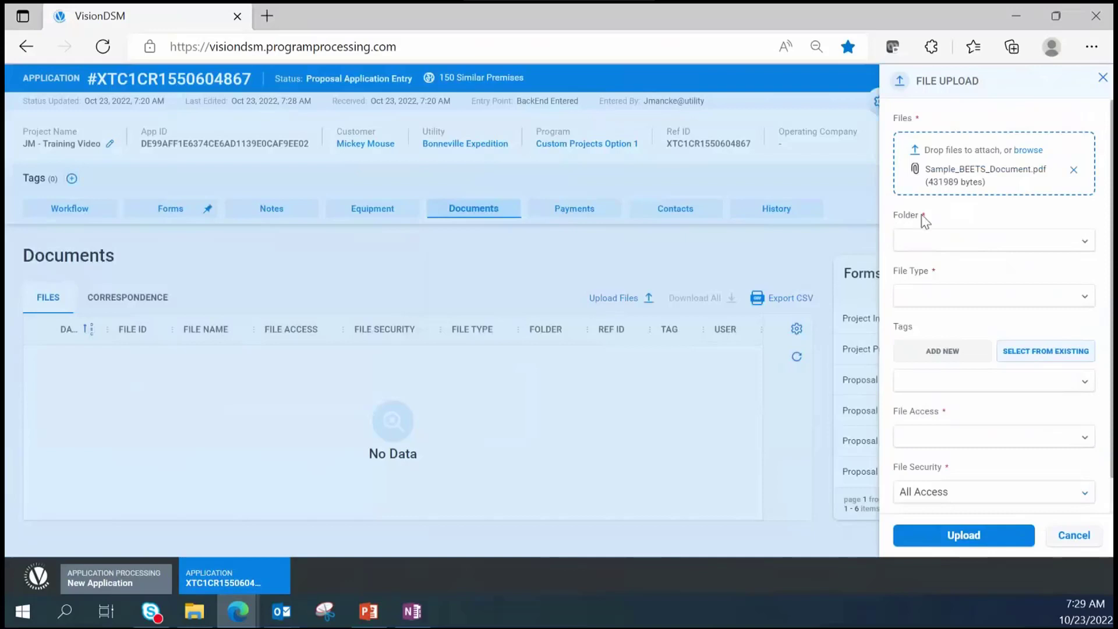
- Set the upload's folder to 2 - PROPOSAL and its file type to Supporting Document
click(954, 251)
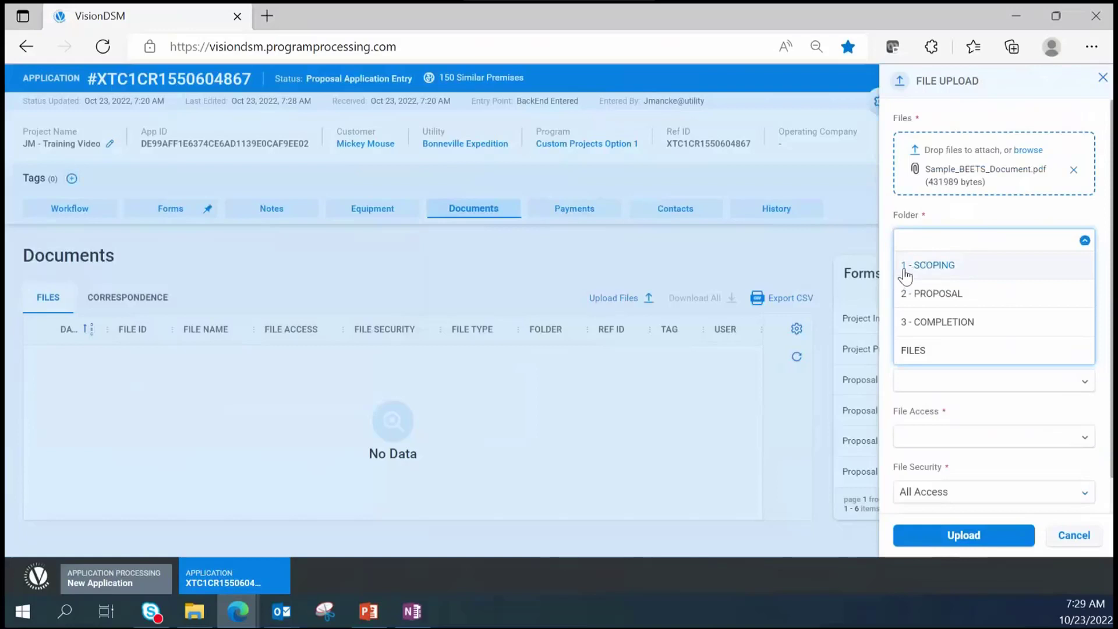
click(943, 269)
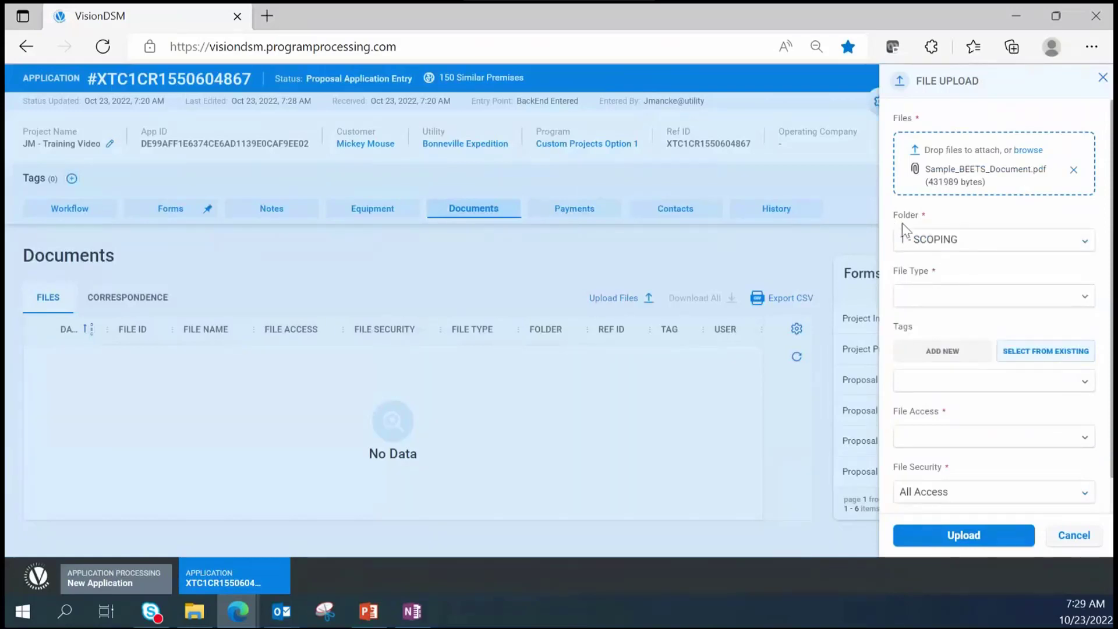
click(974, 251)
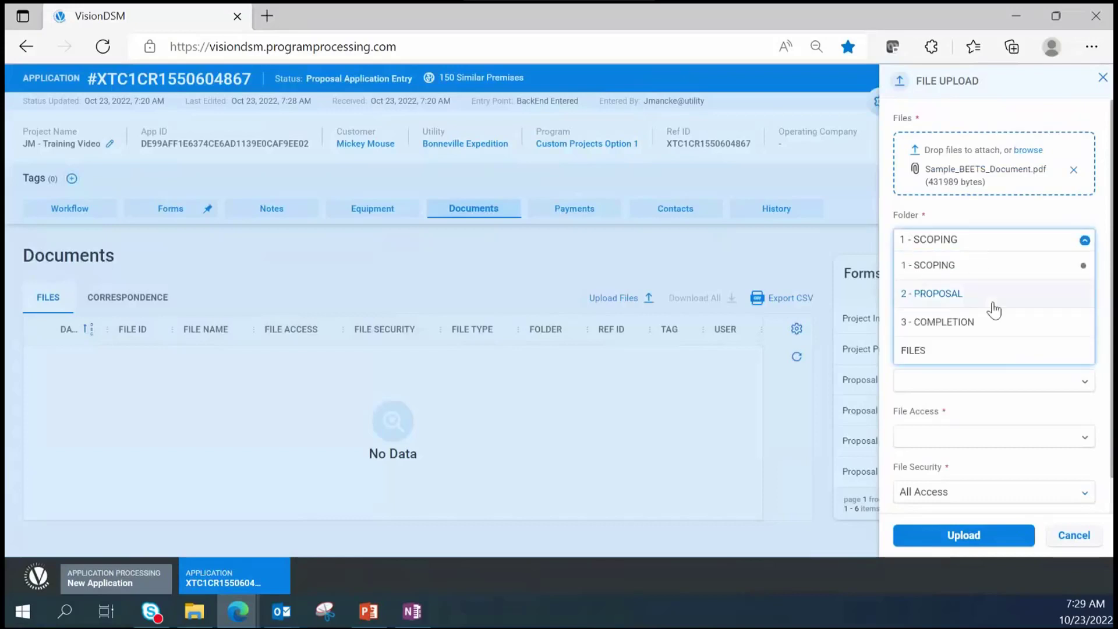
click(949, 304)
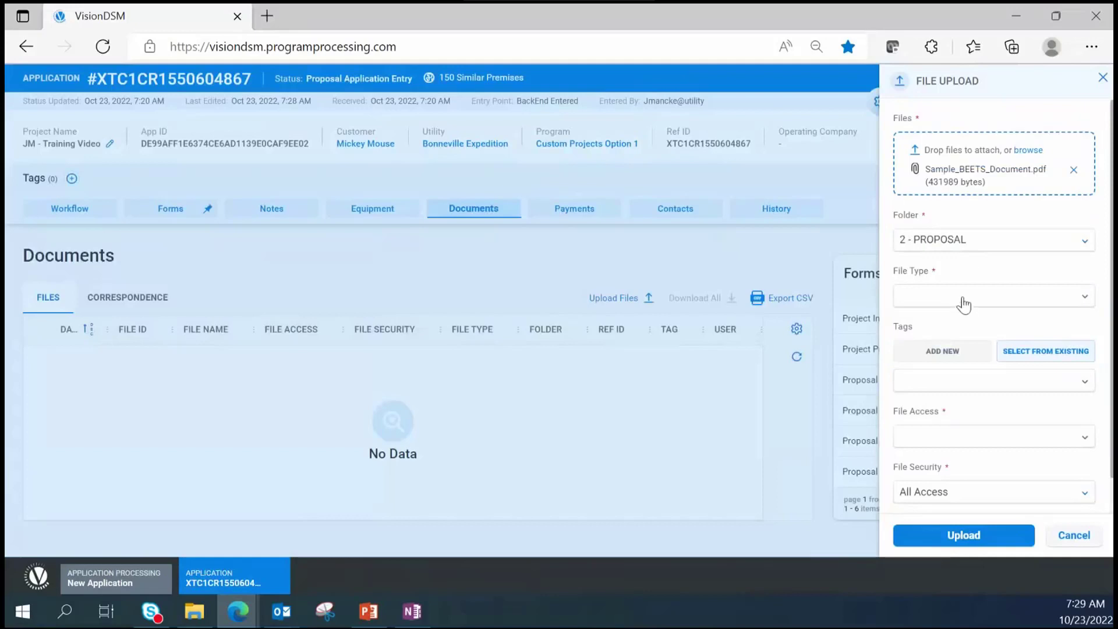
click(964, 302)
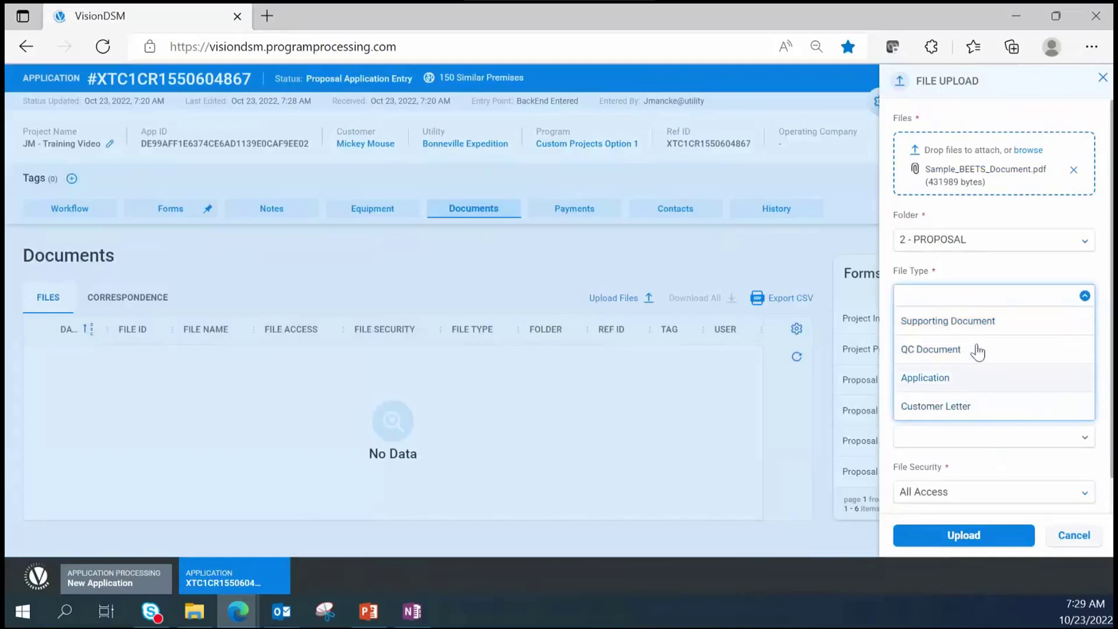
click(960, 325)
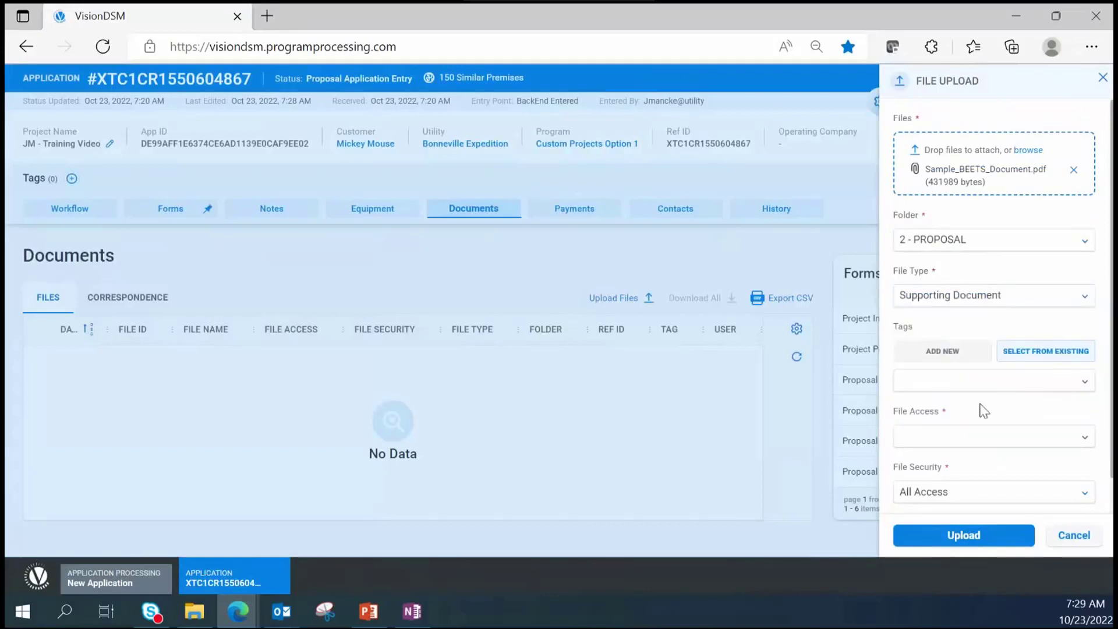
scroll(984, 410, down, 1)
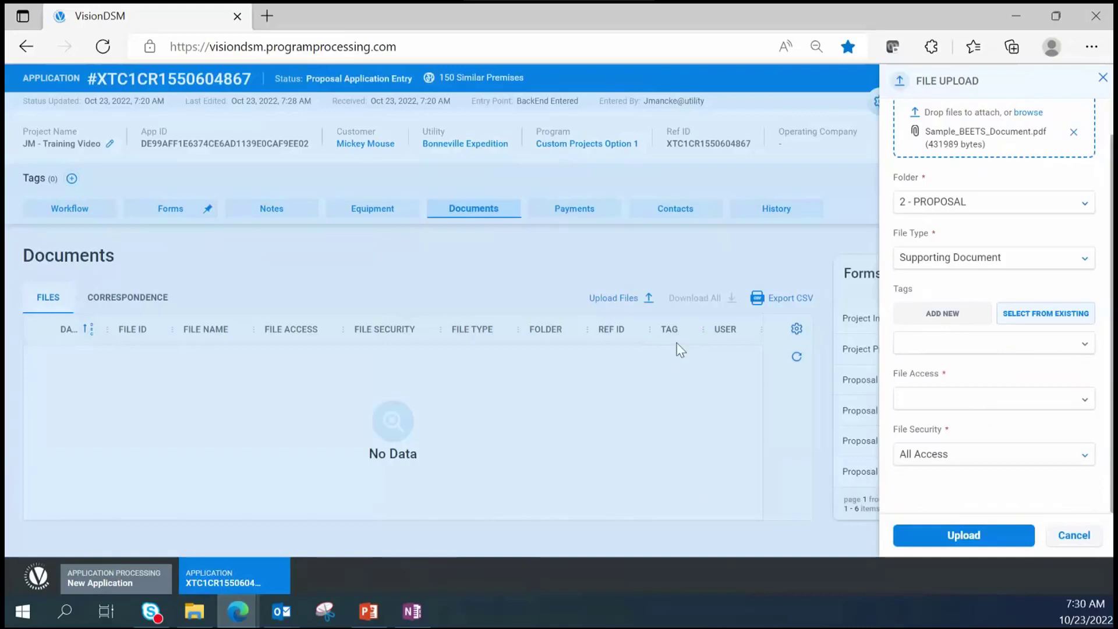
- Set file access to Public, keep All Access security, and upload Sample_BEETS_Document
click(974, 399)
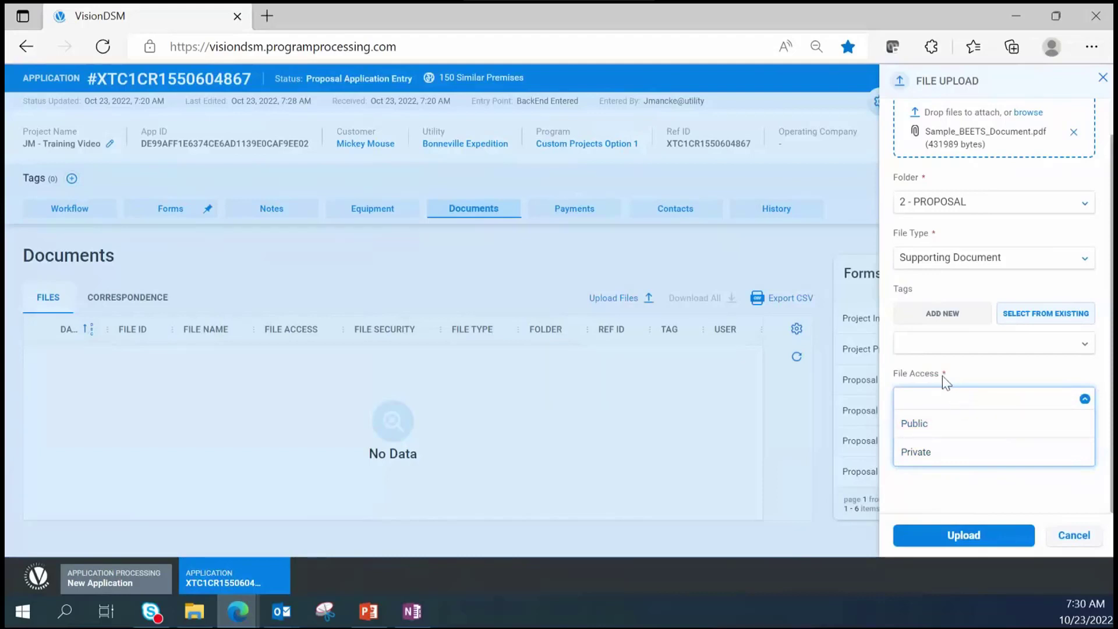
click(925, 432)
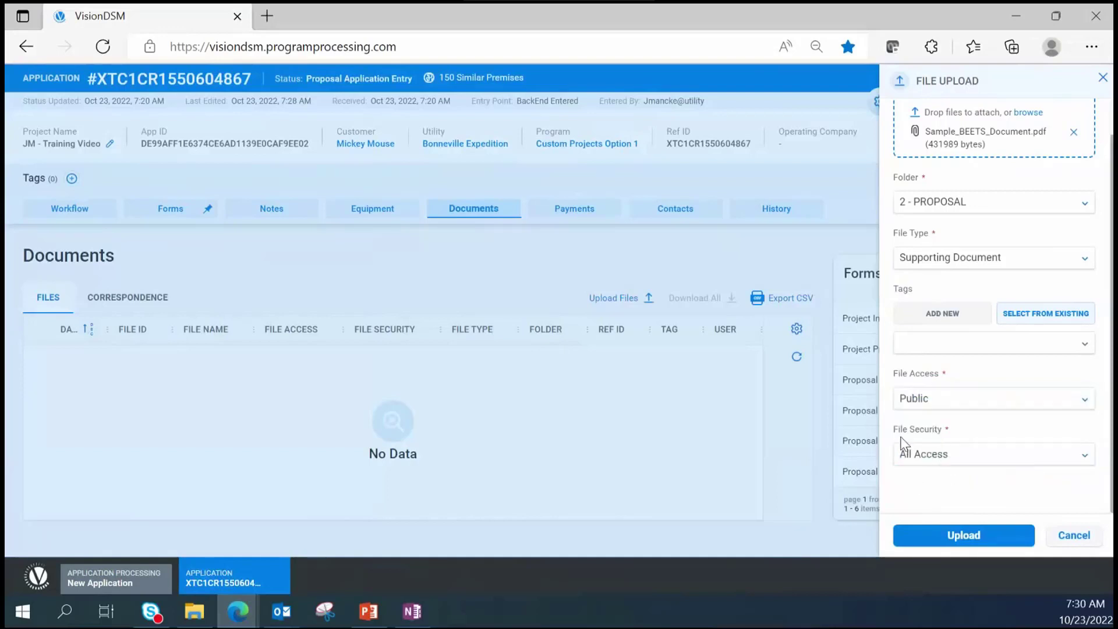
click(913, 460)
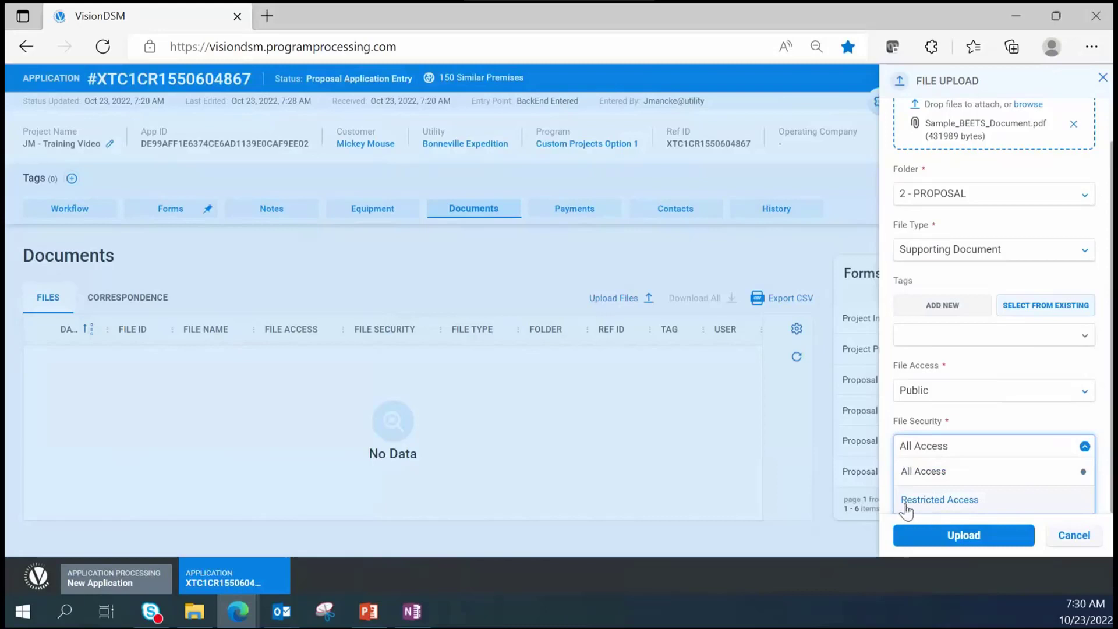
click(947, 476)
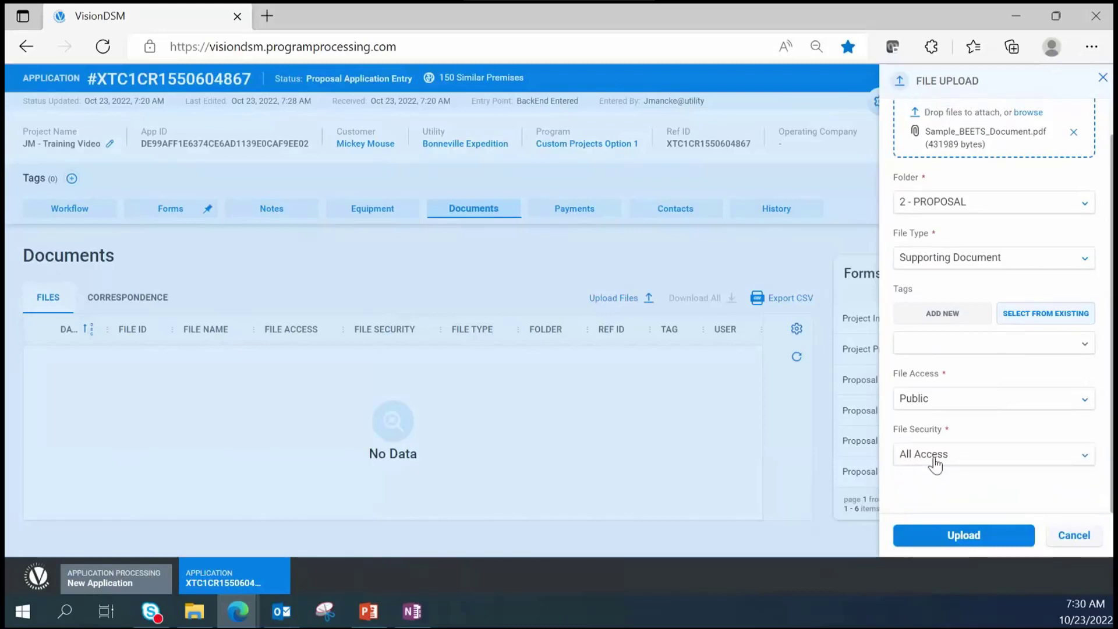
click(962, 538)
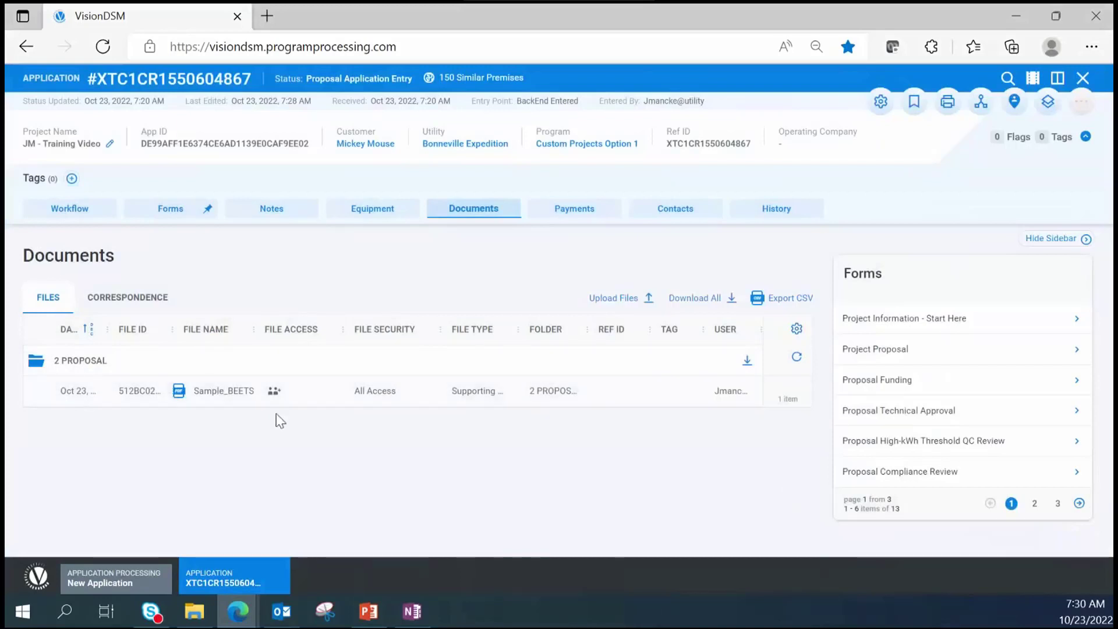
click(37, 364)
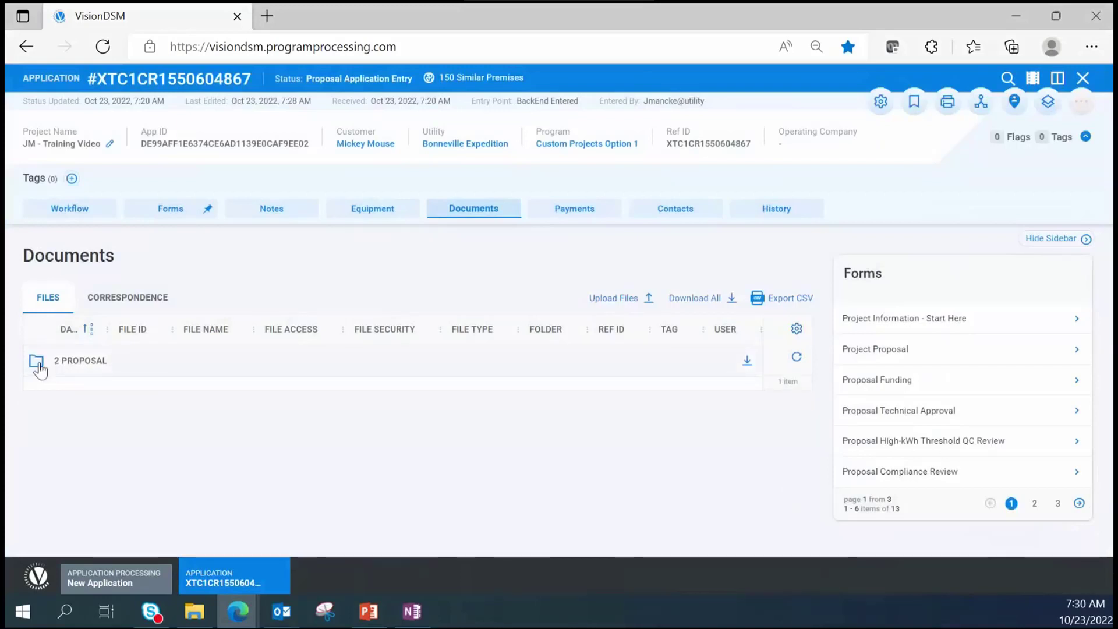
click(37, 363)
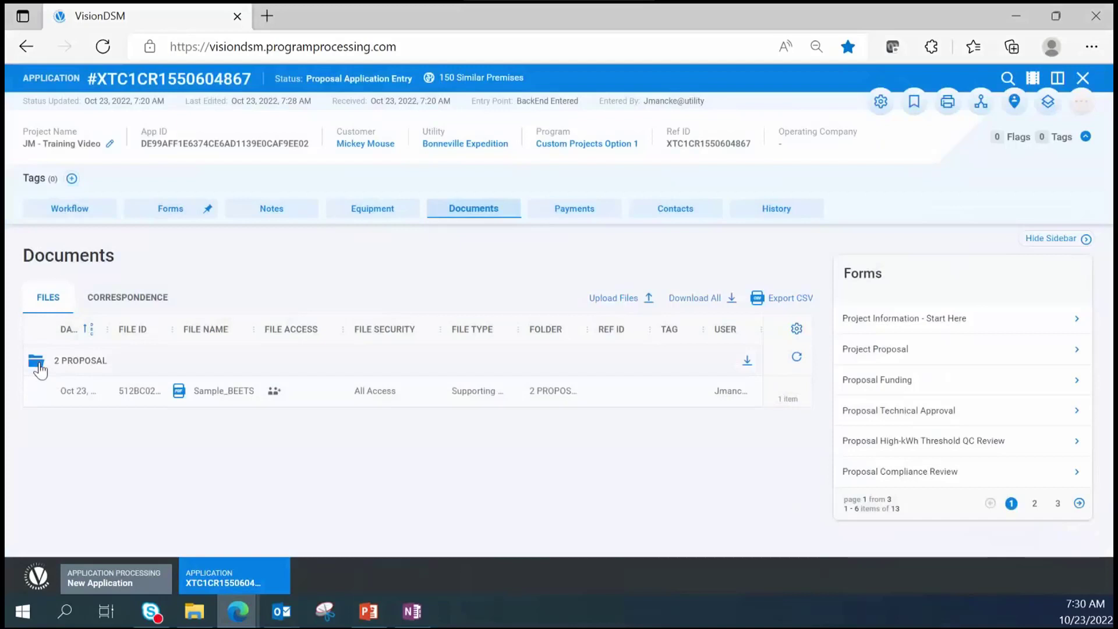
click(36, 363)
click(37, 363)
mouse_move(751, 400)
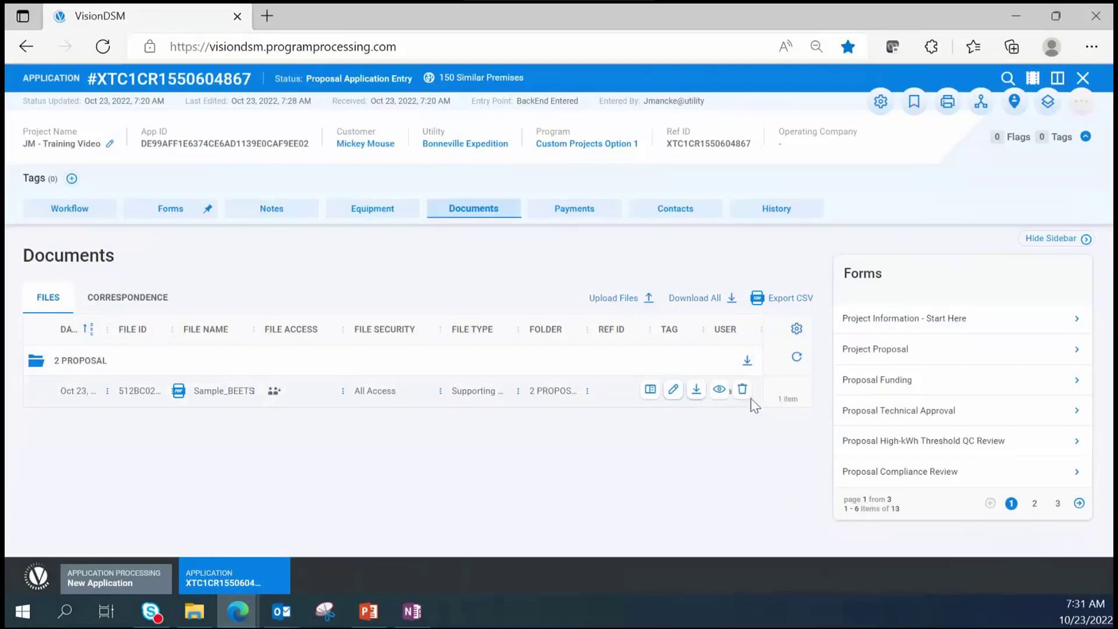
click(719, 389)
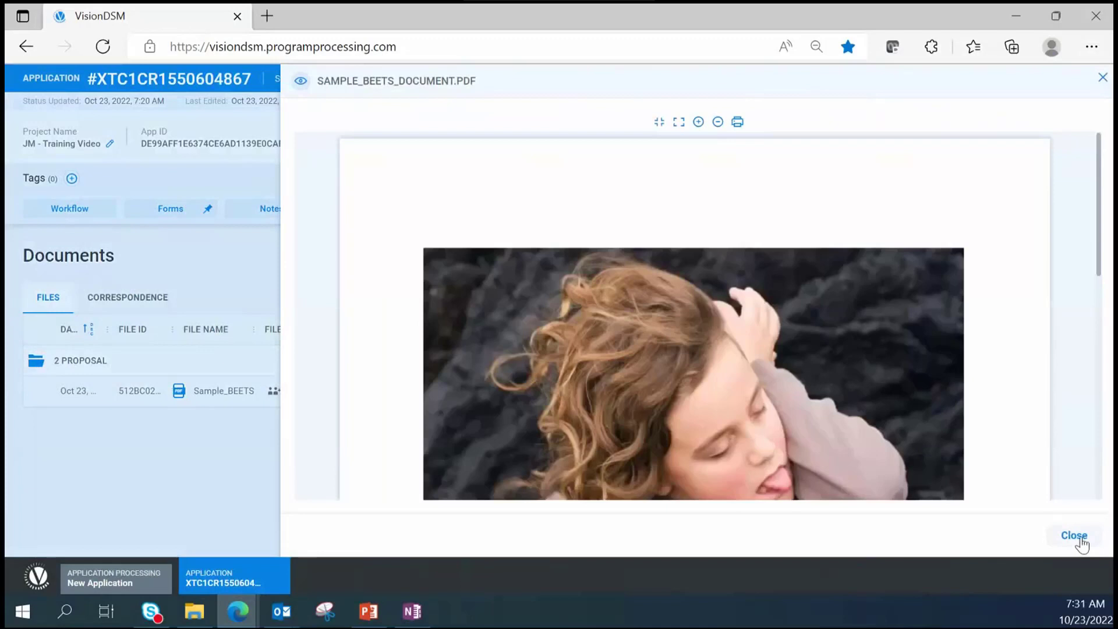
click(1074, 535)
mouse_move(716, 398)
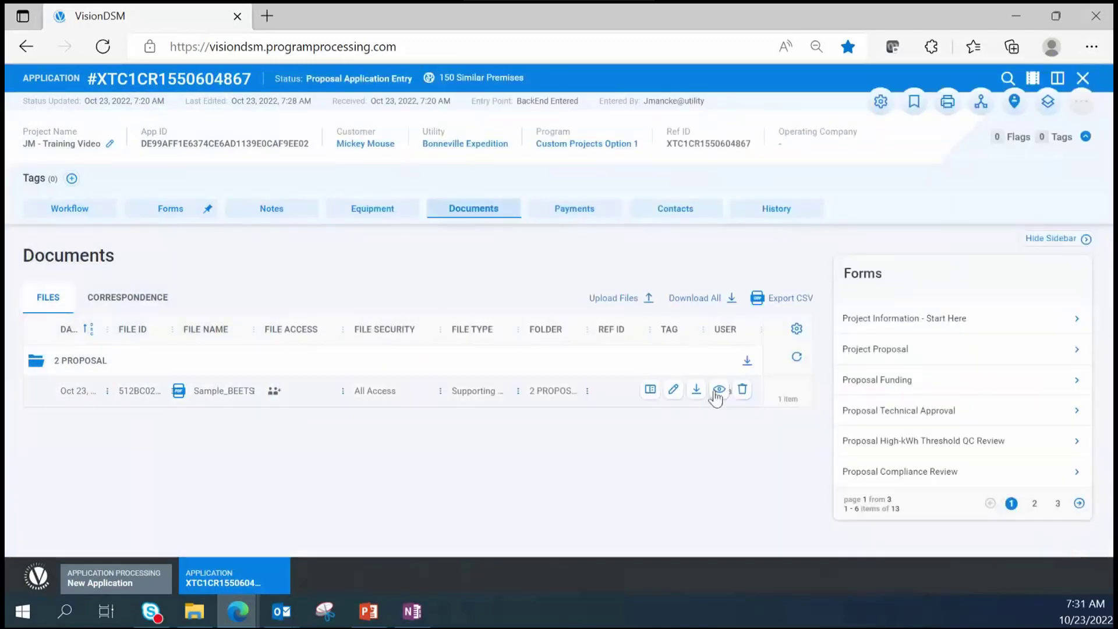
click(673, 391)
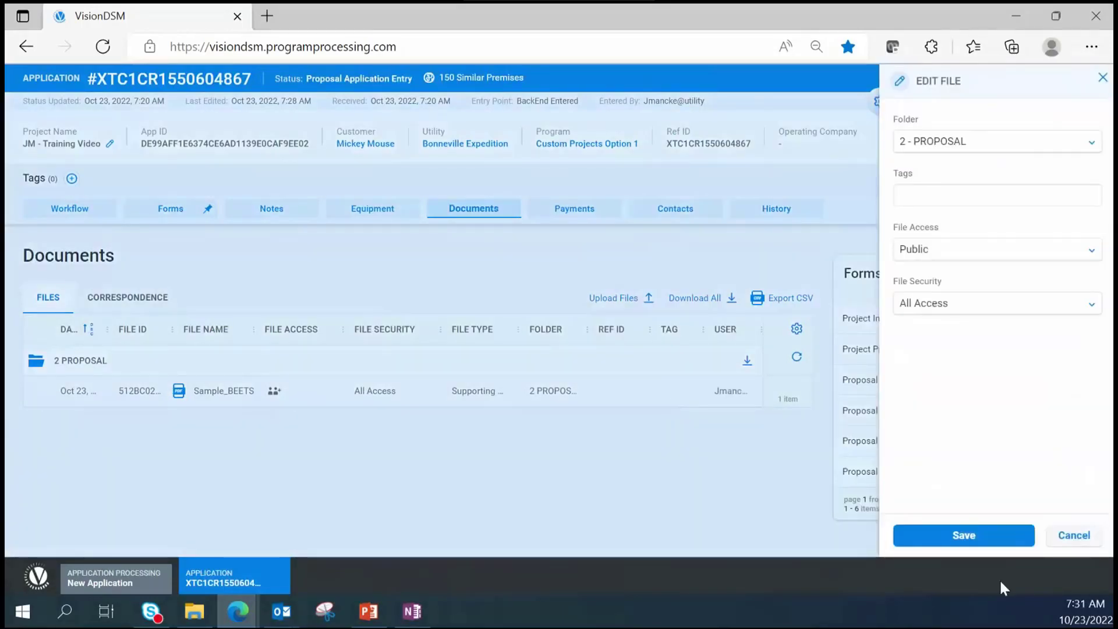
click(1075, 536)
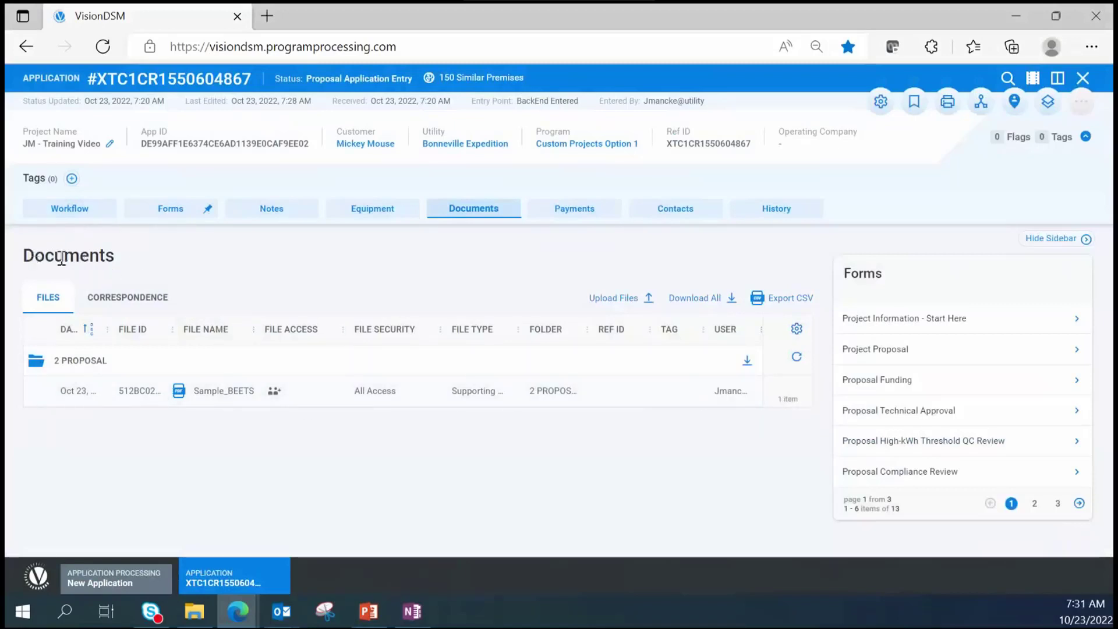
- Expand the Upload Documents task on the Workflow tab, certify it and submit it
click(78, 215)
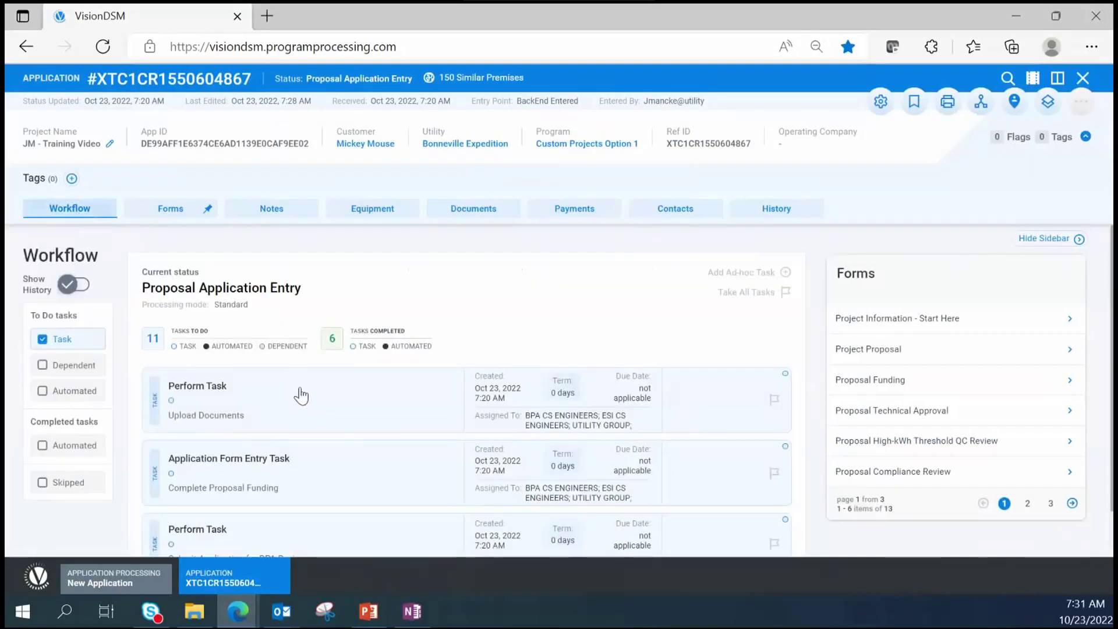
click(220, 428)
scroll(249, 419, down, 3)
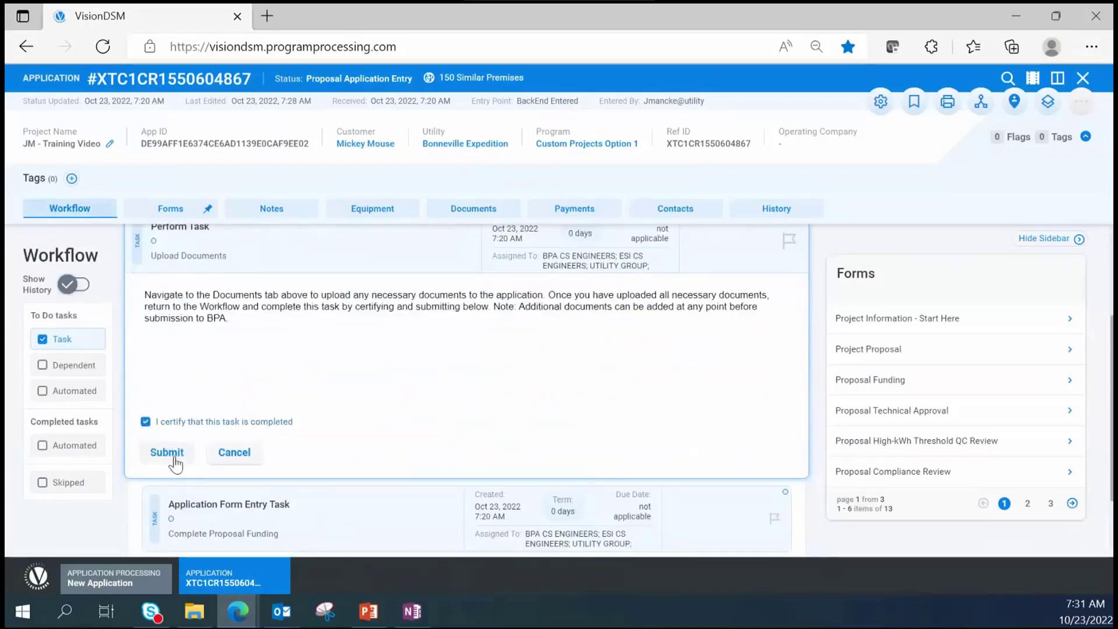
click(175, 460)
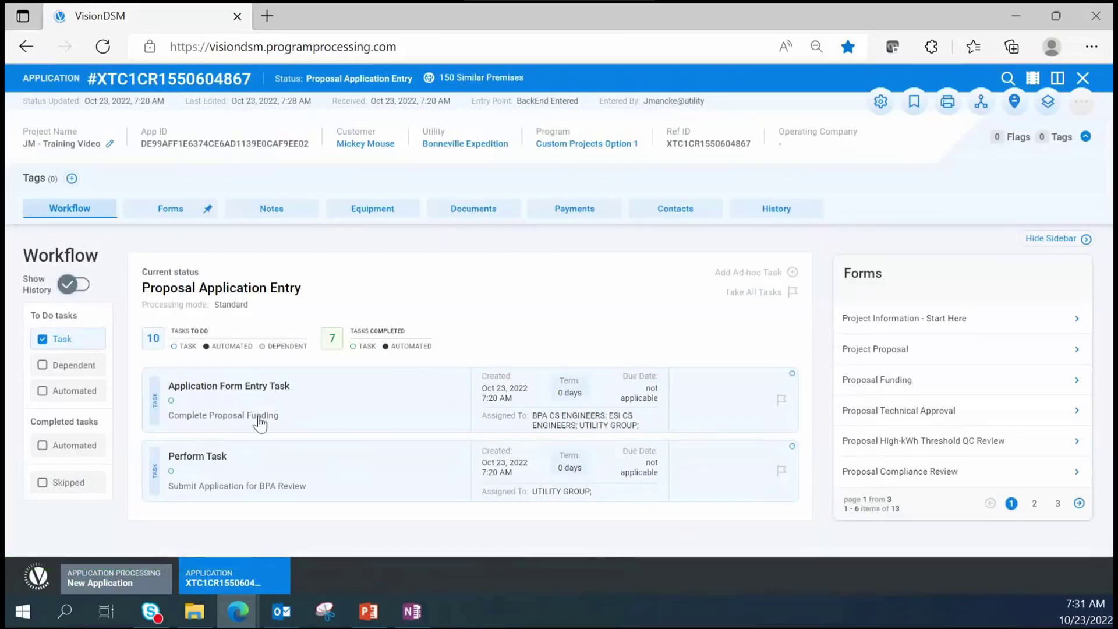
- Fill the Proposal Funding form with Yes and a 10 percent BPA reimbursement, then save it
click(646, 385)
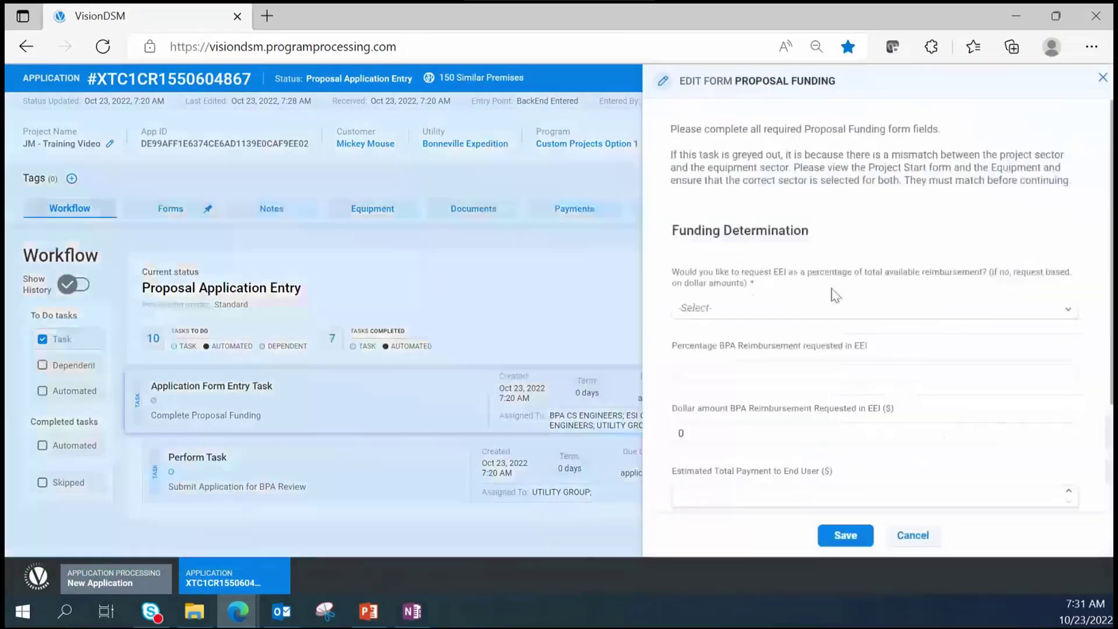
click(766, 308)
click(729, 362)
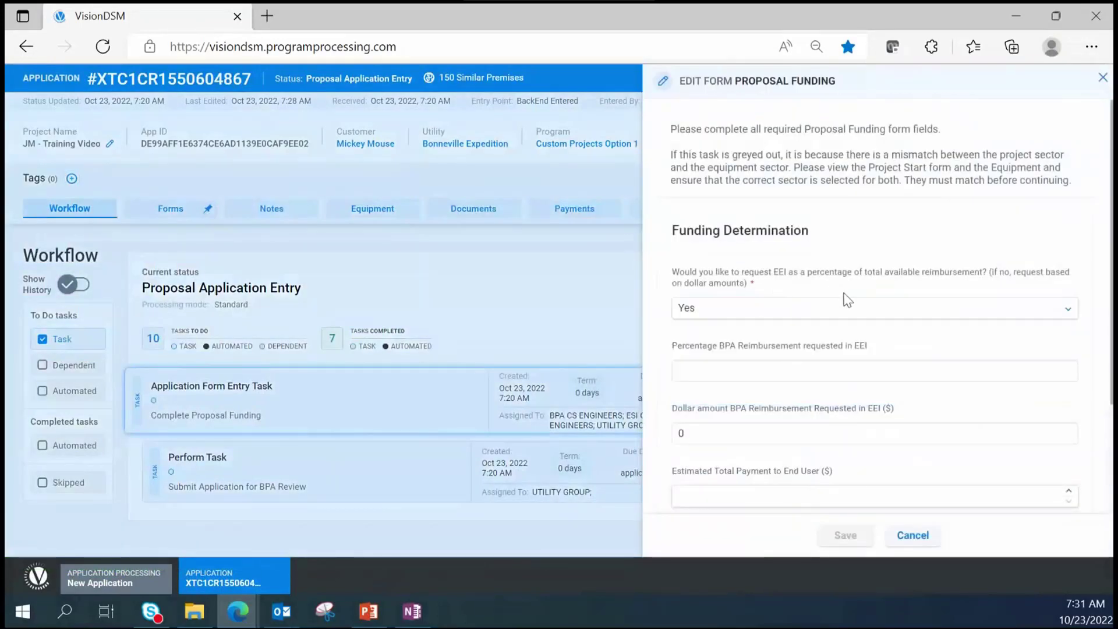
click(763, 373)
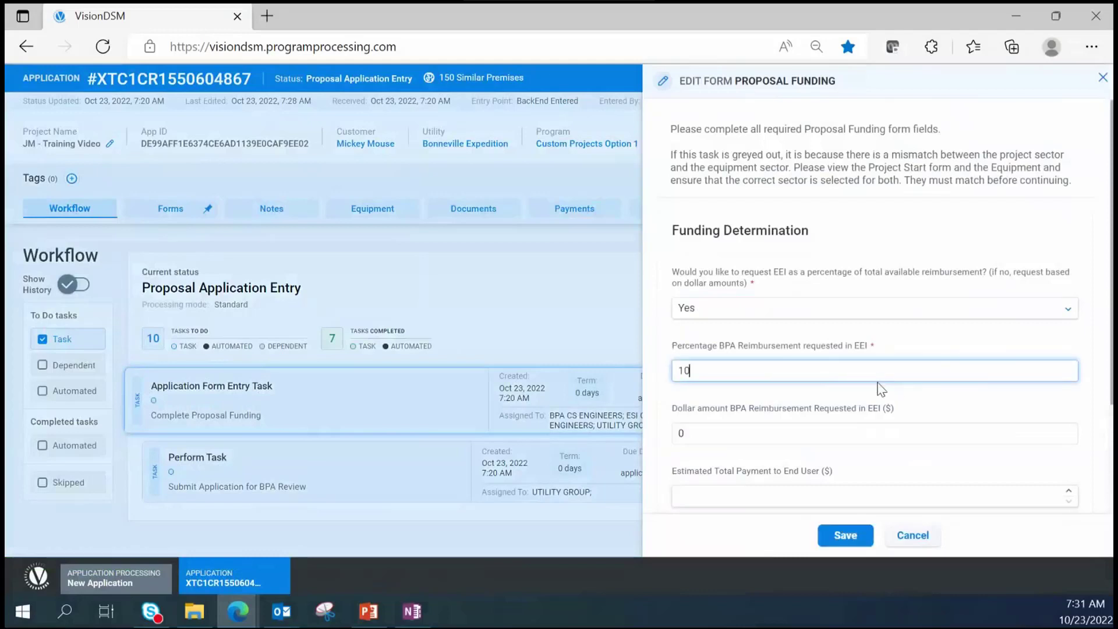
click(869, 429)
scroll(861, 414, down, 2)
scroll(839, 427, down, 1)
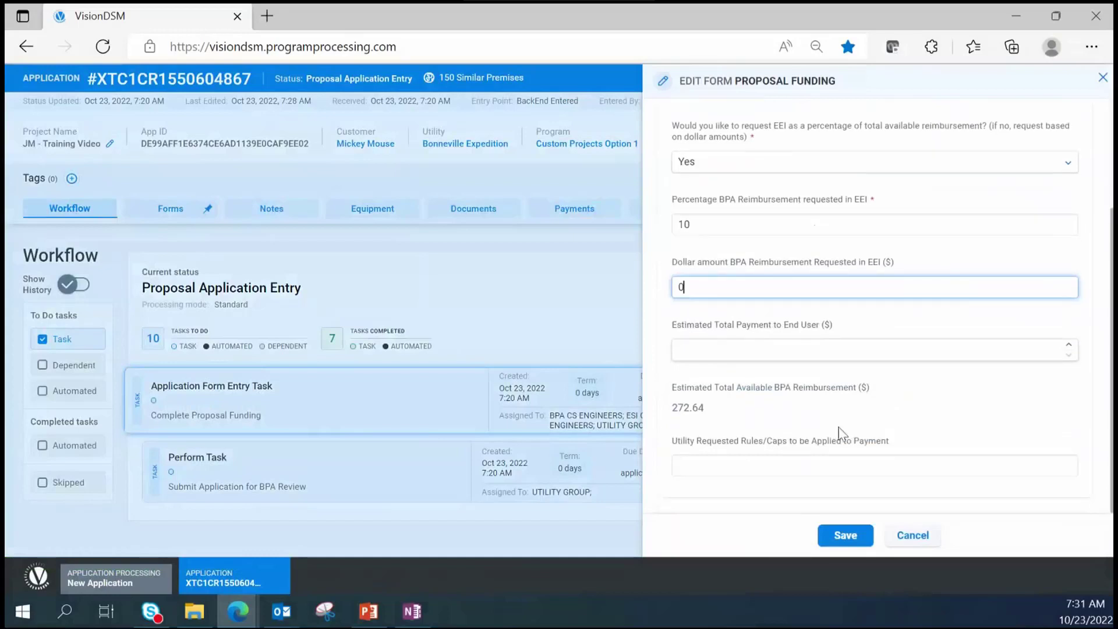
click(854, 539)
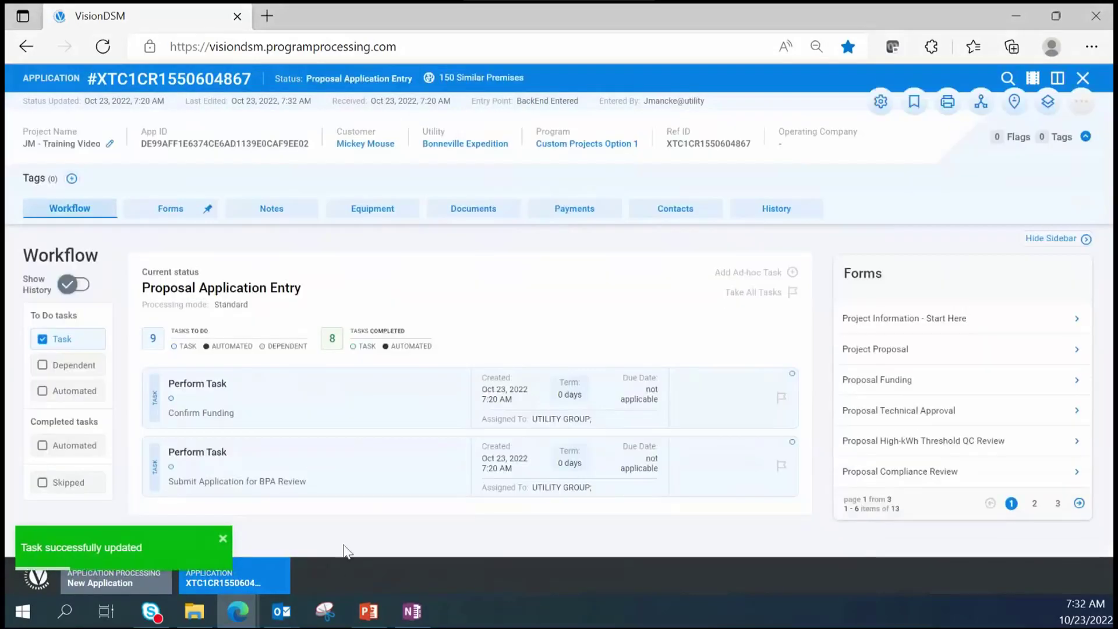
click(224, 407)
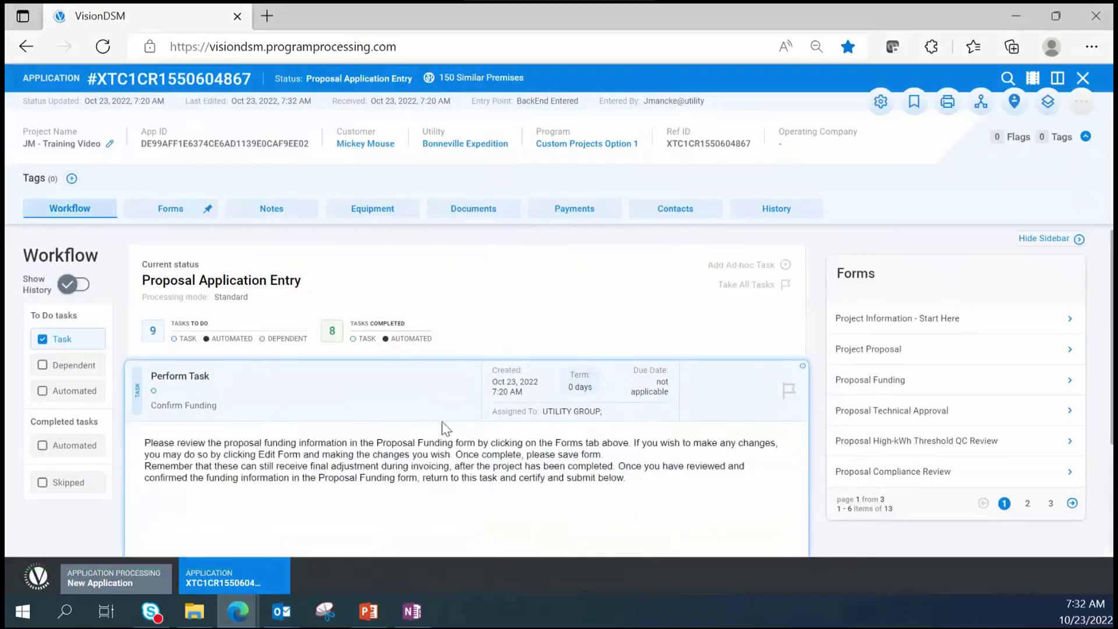
- Clear the Confirm Funding task
scroll(274, 439, down, 2)
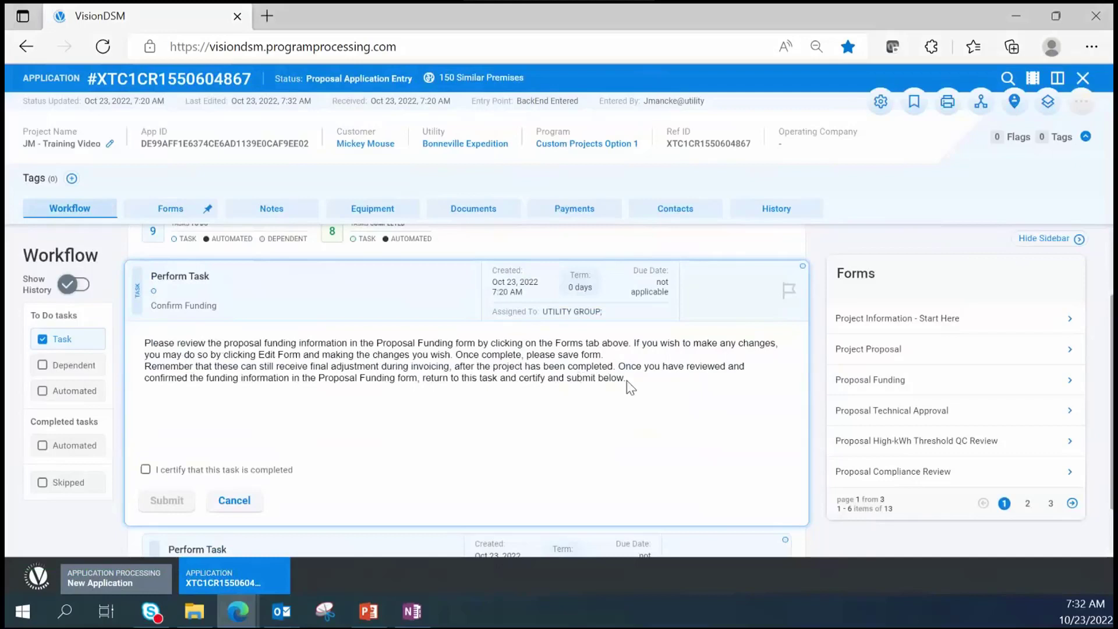
click(198, 301)
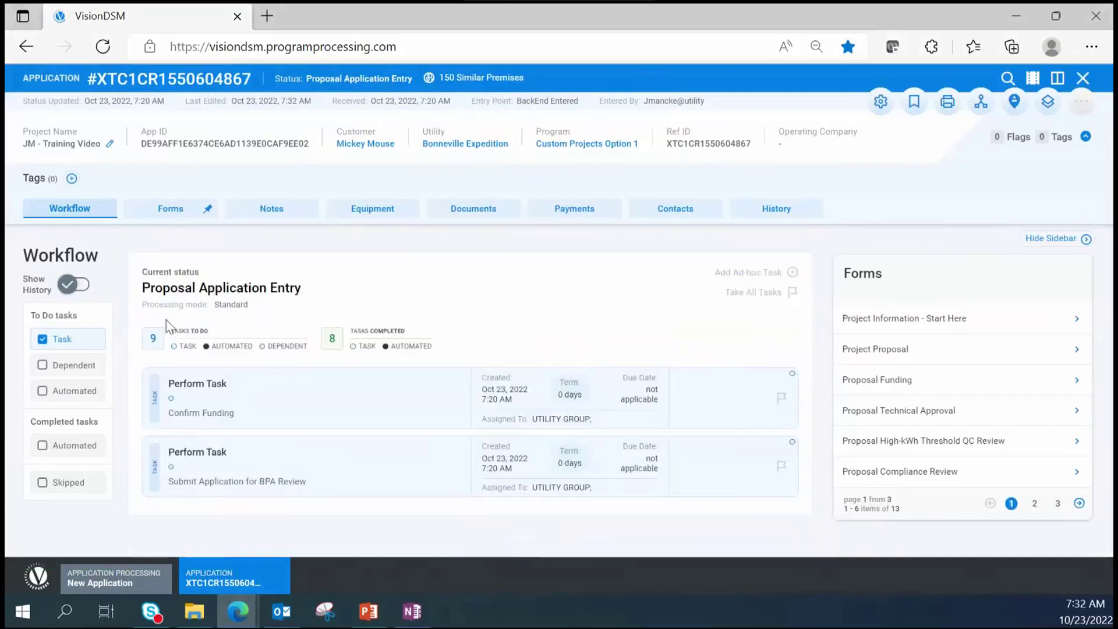
click(280, 403)
click(394, 392)
- Save the Utility Assigned Project ID task with the value 'asdfsdf'
click(250, 405)
scroll(242, 474, down, 4)
click(232, 410)
text(asdfsdf)
click(174, 477)
- Save the Utility Unique Site ID task with the value 'asdfdsf'
click(275, 420)
scroll(256, 455, down, 4)
click(249, 461)
text(asdfdsf)
click(175, 525)
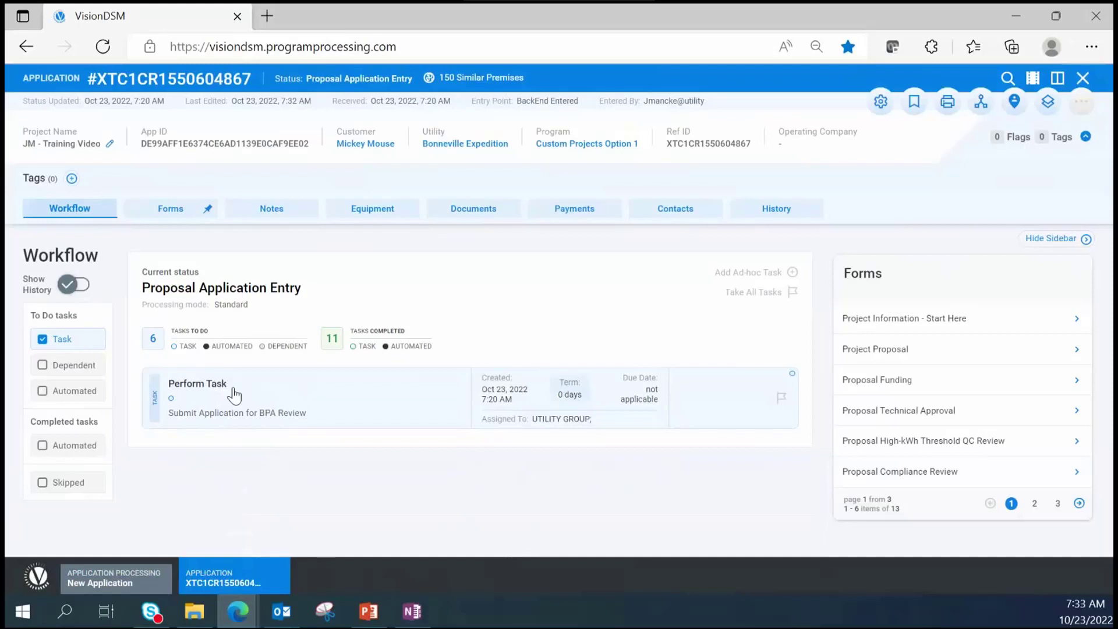
- Expand and collapse the Submit Application for BPA Review task, then unpin and re-pin the Forms sidebar
click(180, 420)
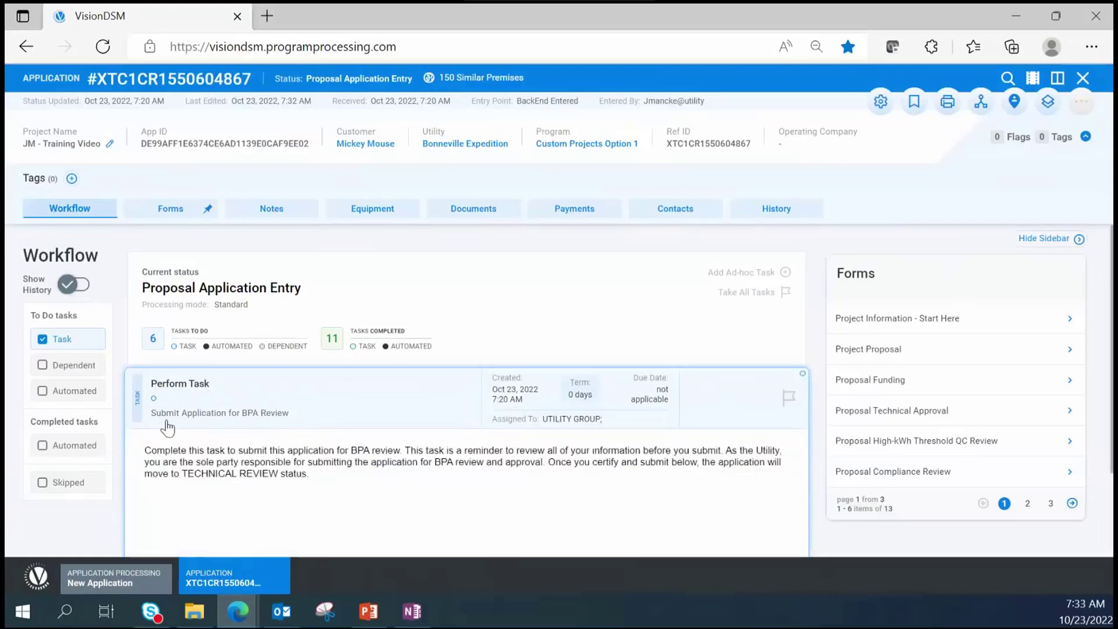
scroll(262, 428, down, 1)
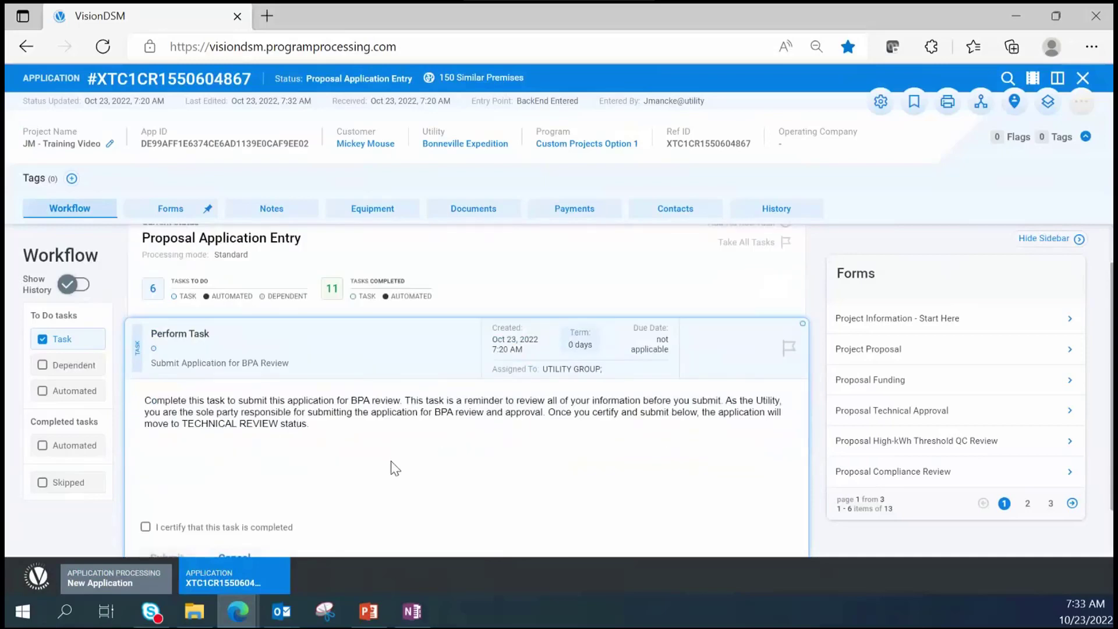
scroll(393, 466, down, 1)
click(207, 311)
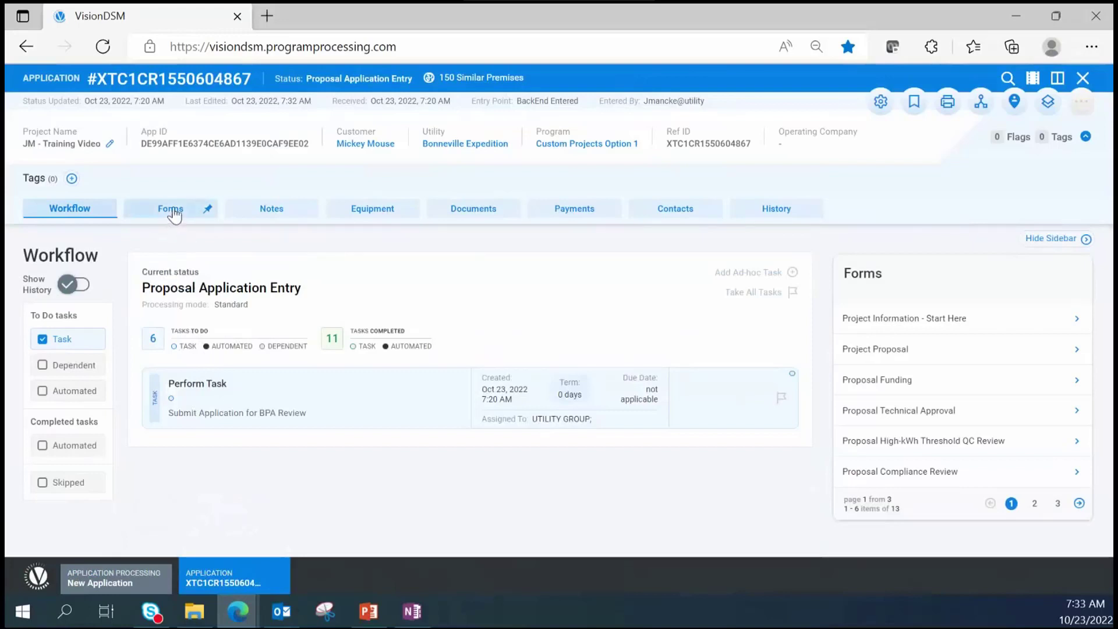
click(207, 218)
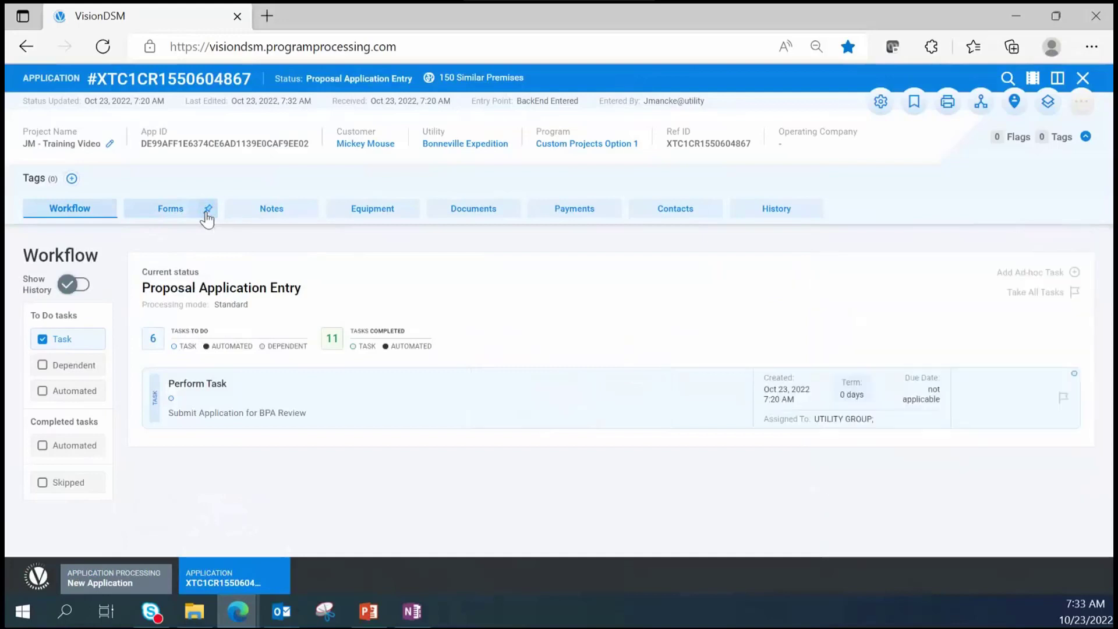
click(207, 218)
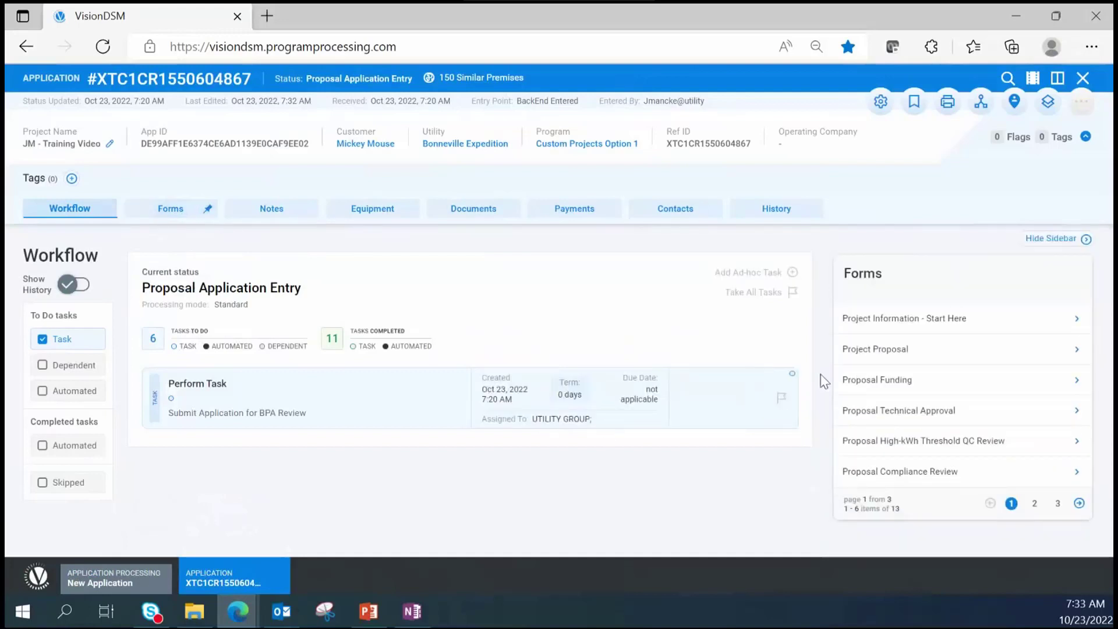
- Browse the Project Proposal, Proposal Funding and Proposal Technical Approval forms
click(864, 360)
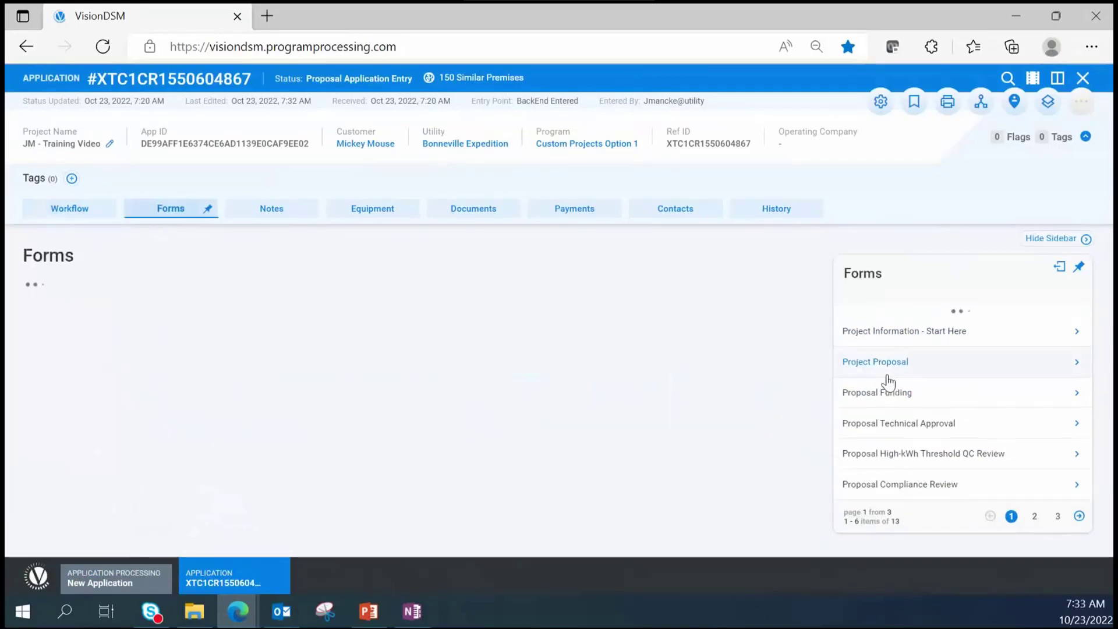
click(890, 393)
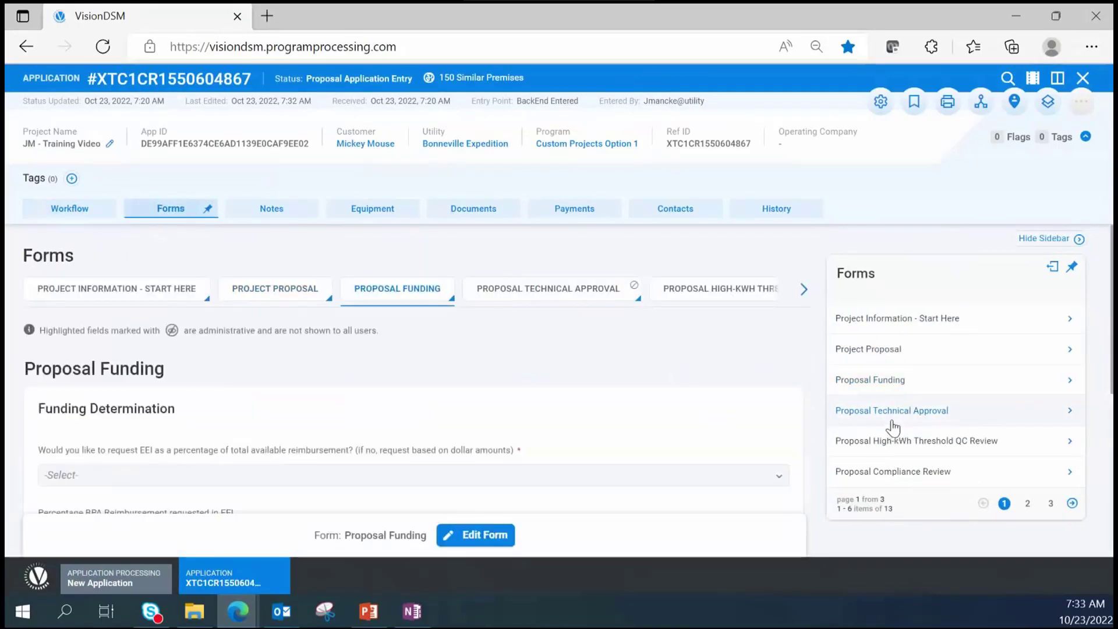
click(889, 417)
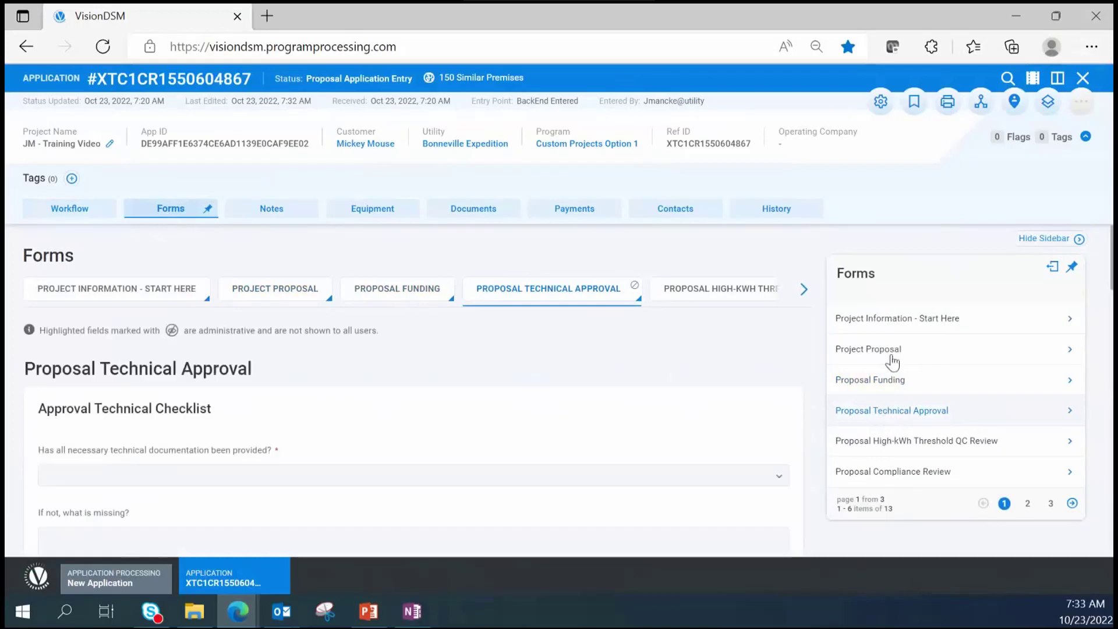
- Open the Project Information - Start Here form, enter edit mode, and cancel without saving
click(905, 319)
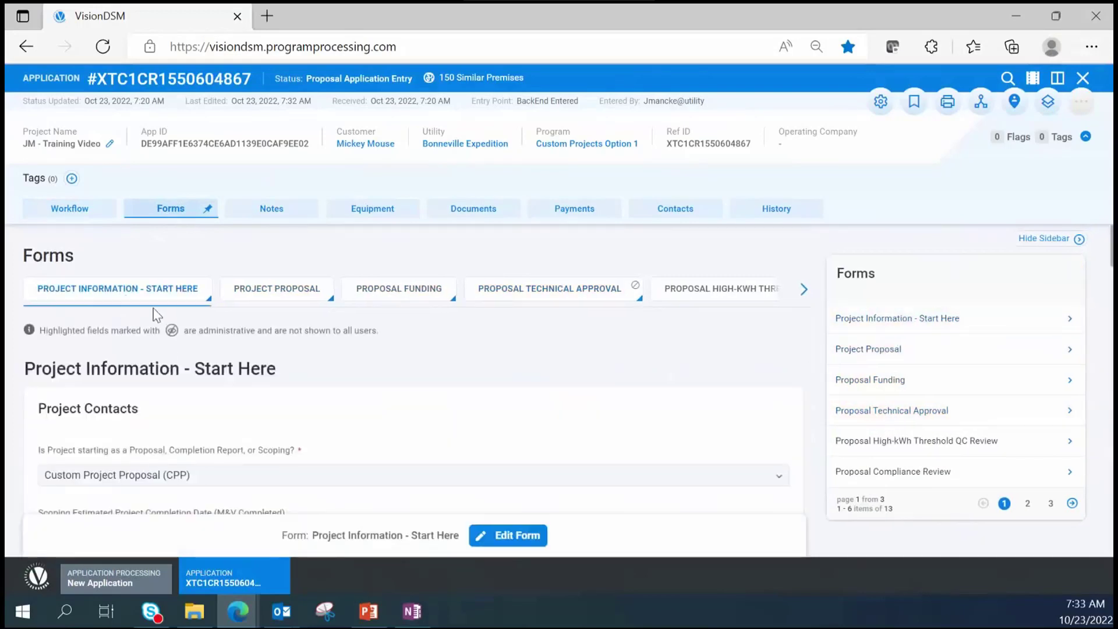
scroll(147, 330, down, 1)
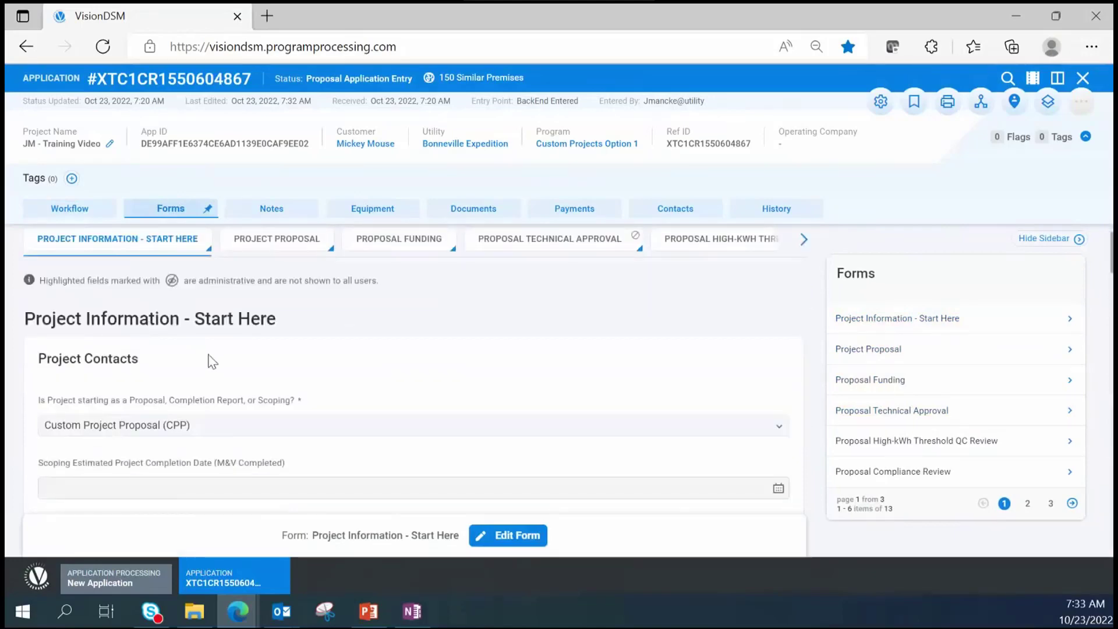
scroll(166, 402, down, 3)
scroll(166, 401, down, 11)
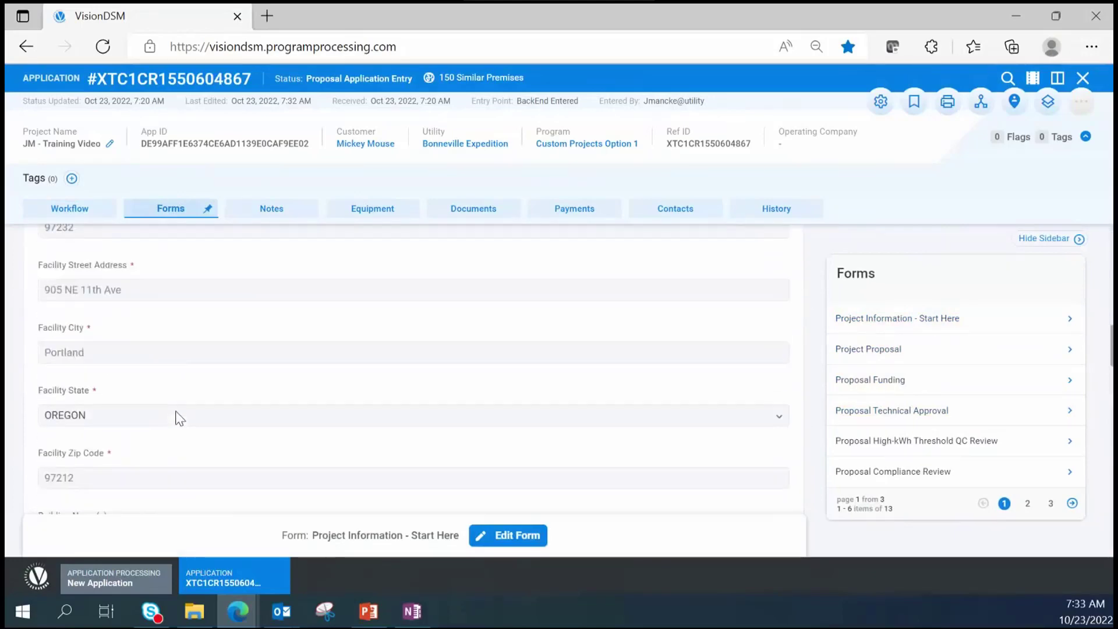
scroll(179, 418, down, 5)
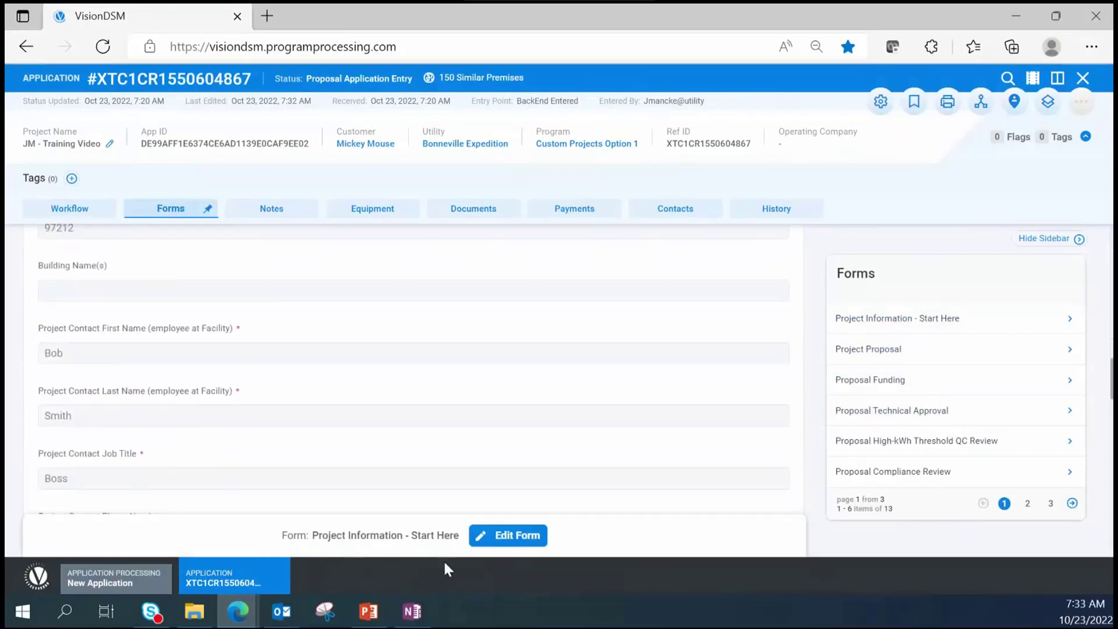
click(524, 541)
scroll(171, 402, down, 10)
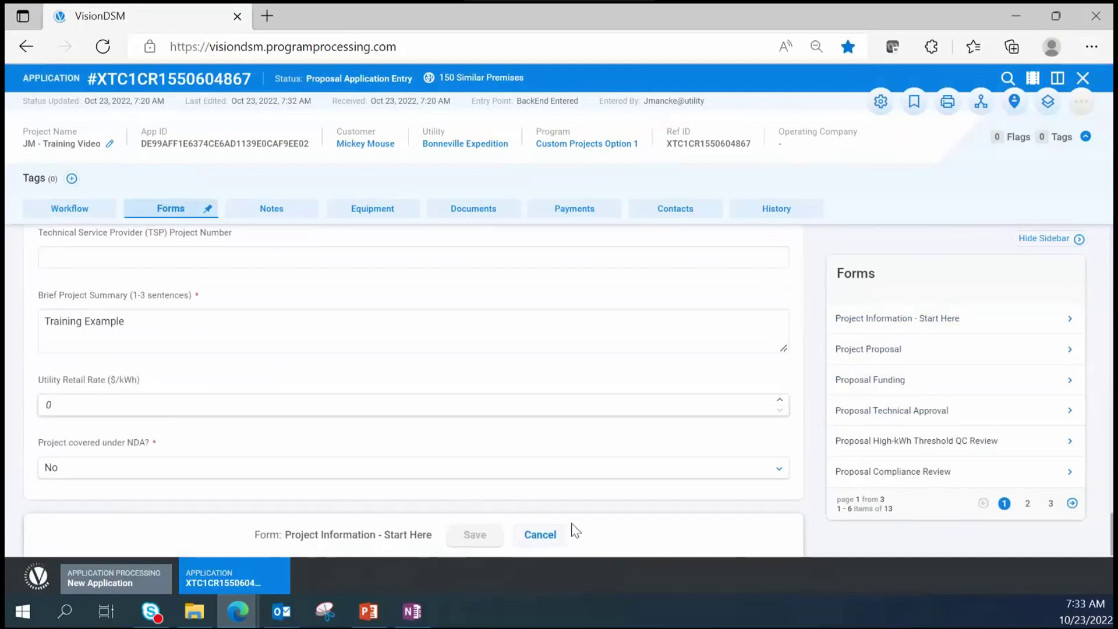
click(549, 540)
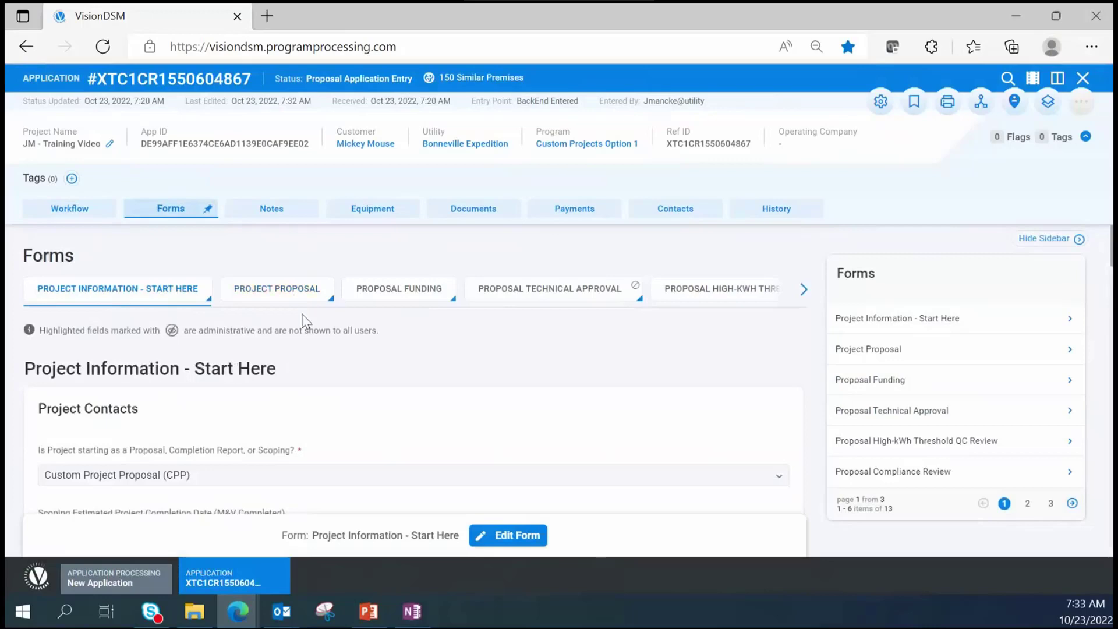
- Scroll through the Project Proposal form showing 1000.00 kWh estimated site savings
click(284, 296)
scroll(255, 429, down, 10)
scroll(251, 420, down, 10)
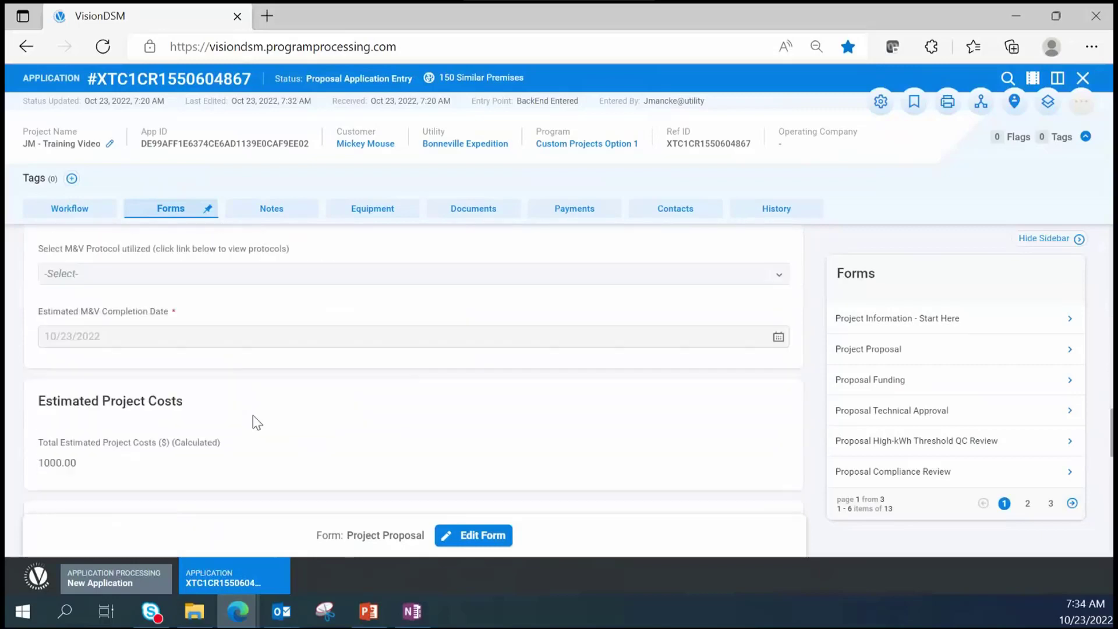
scroll(256, 422, down, 10)
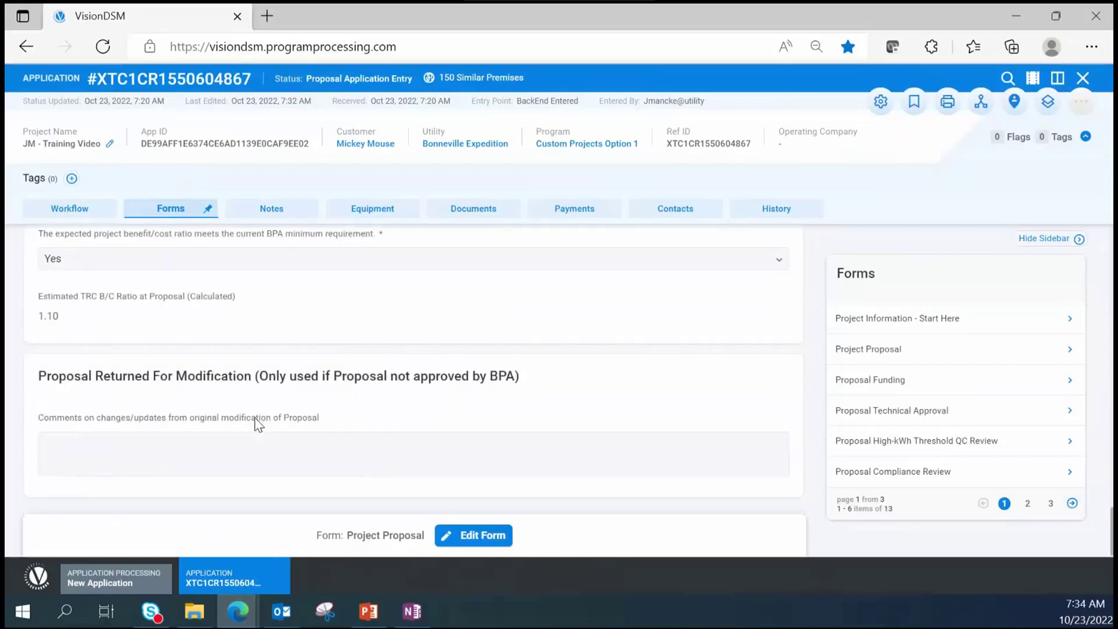
scroll(260, 423, up, 5)
scroll(247, 407, up, 15)
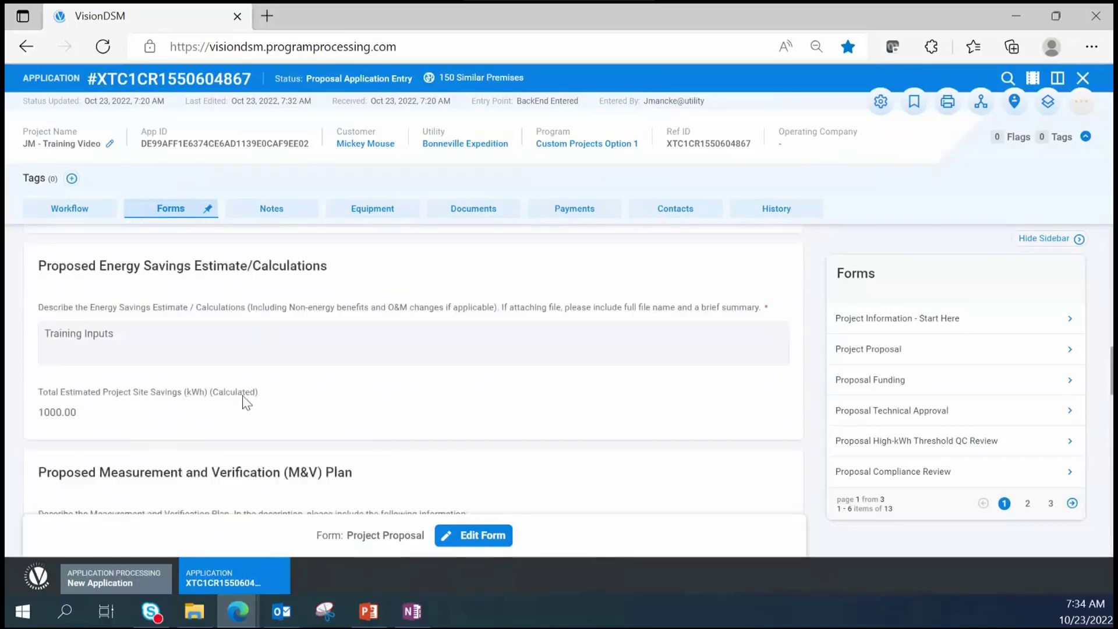
- Review the Proposal Funding values, then view the Equipment tab listing Industrial Custom Option 1
click(404, 304)
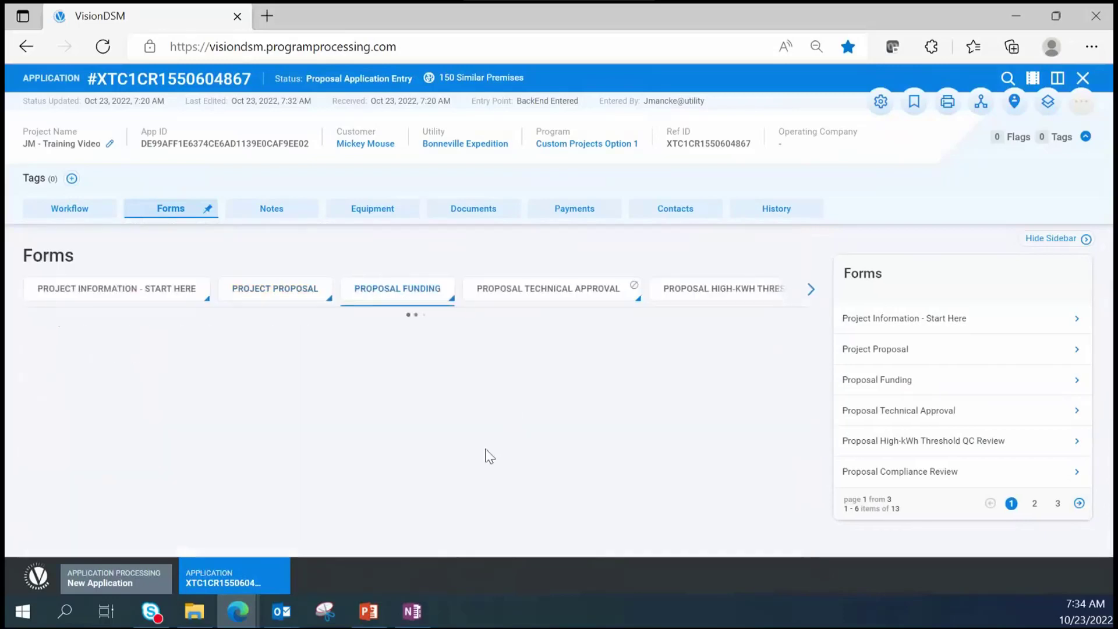
scroll(320, 407, down, 2)
scroll(374, 454, down, 4)
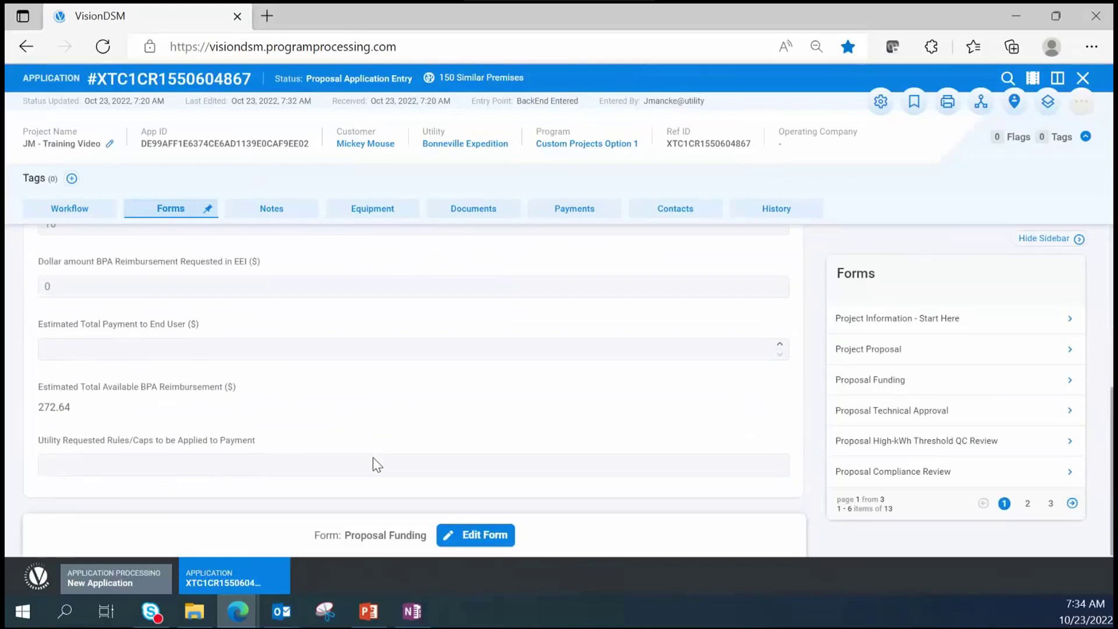
scroll(319, 446, up, 6)
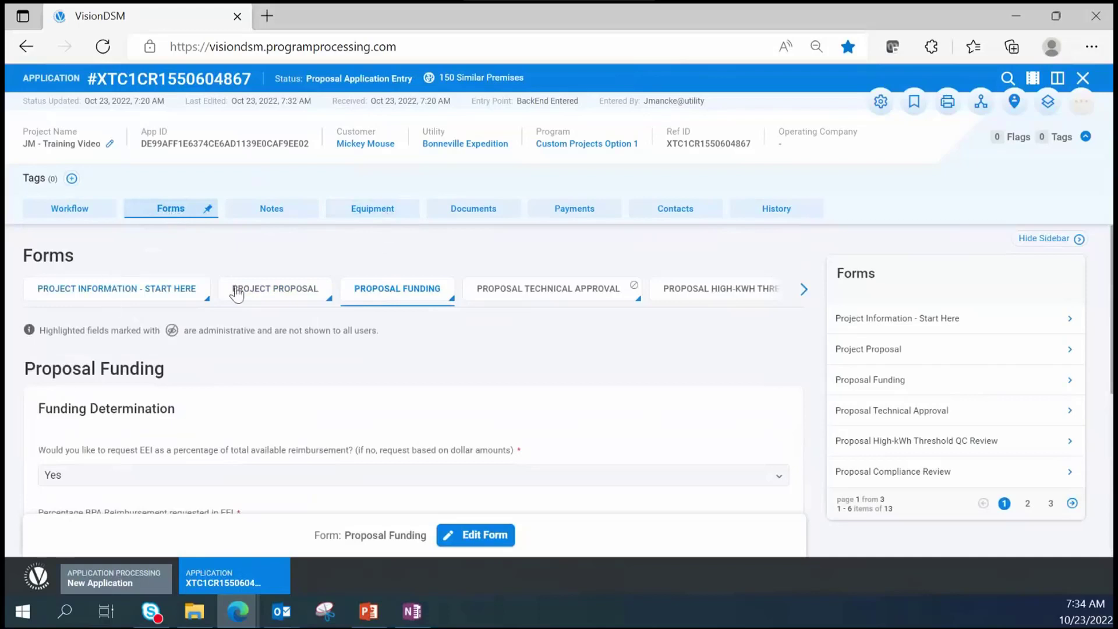
click(374, 210)
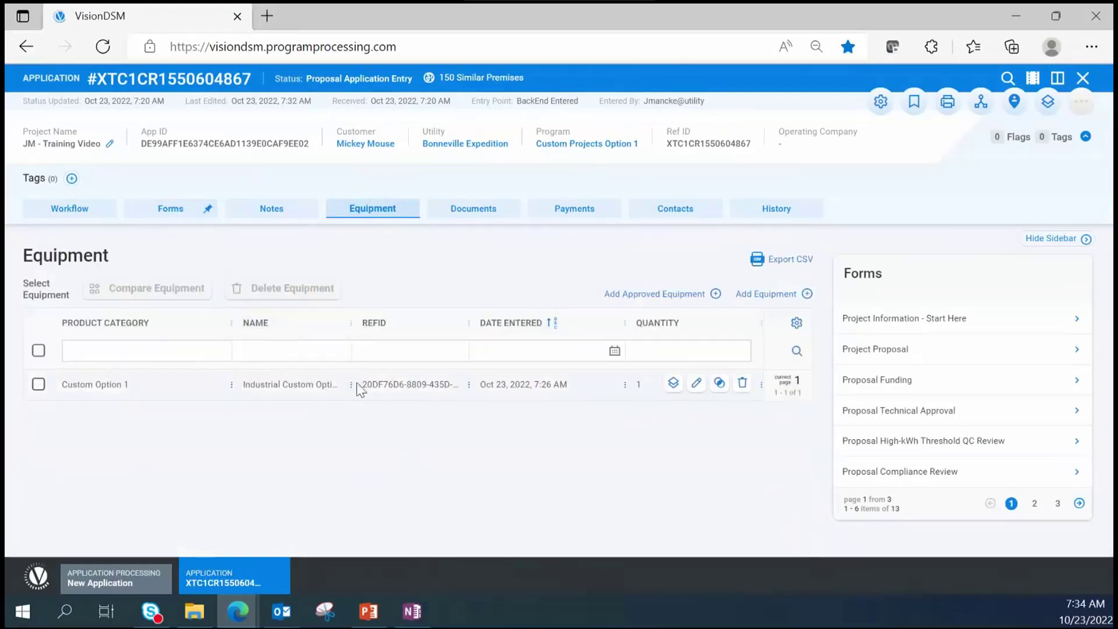
click(697, 387)
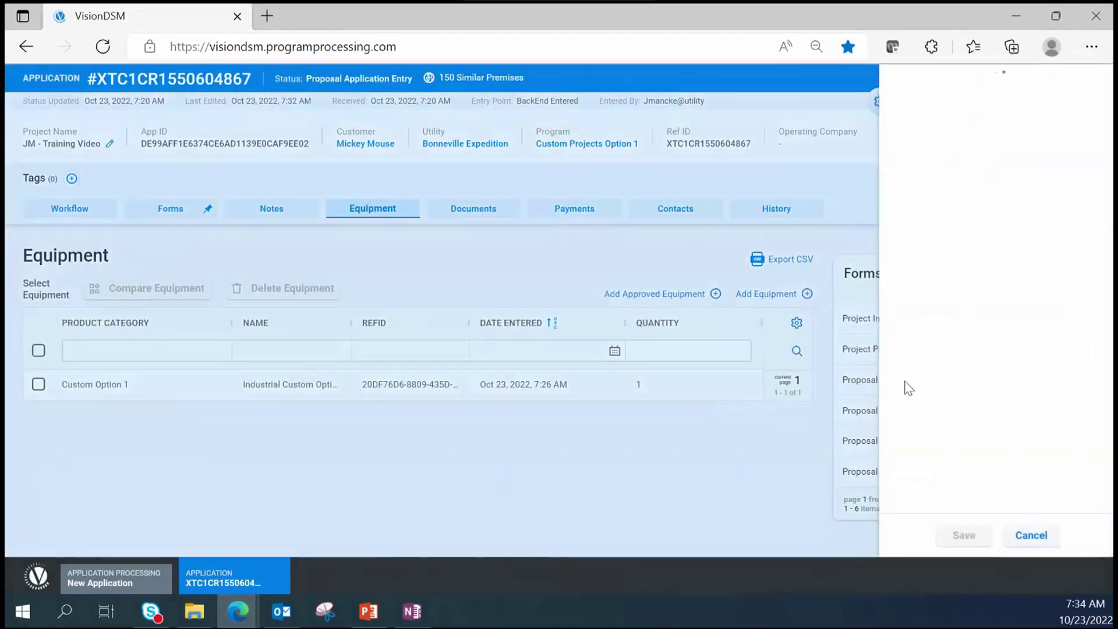
scroll(1018, 379, down, 12)
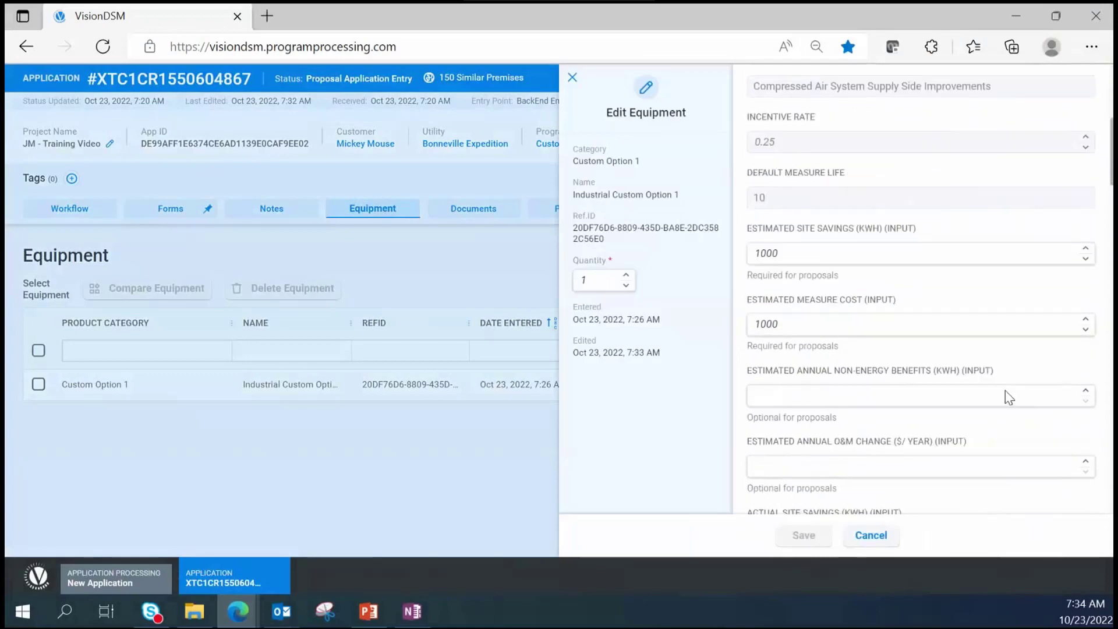
scroll(989, 396, down, 2)
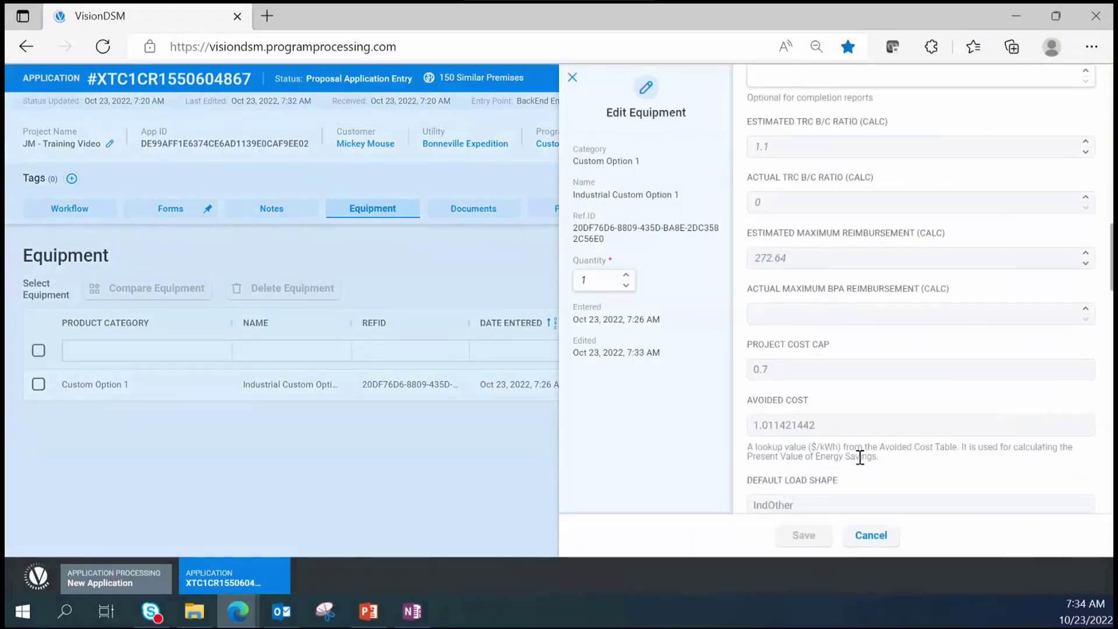
scroll(859, 457, down, 6)
scroll(861, 459, down, 10)
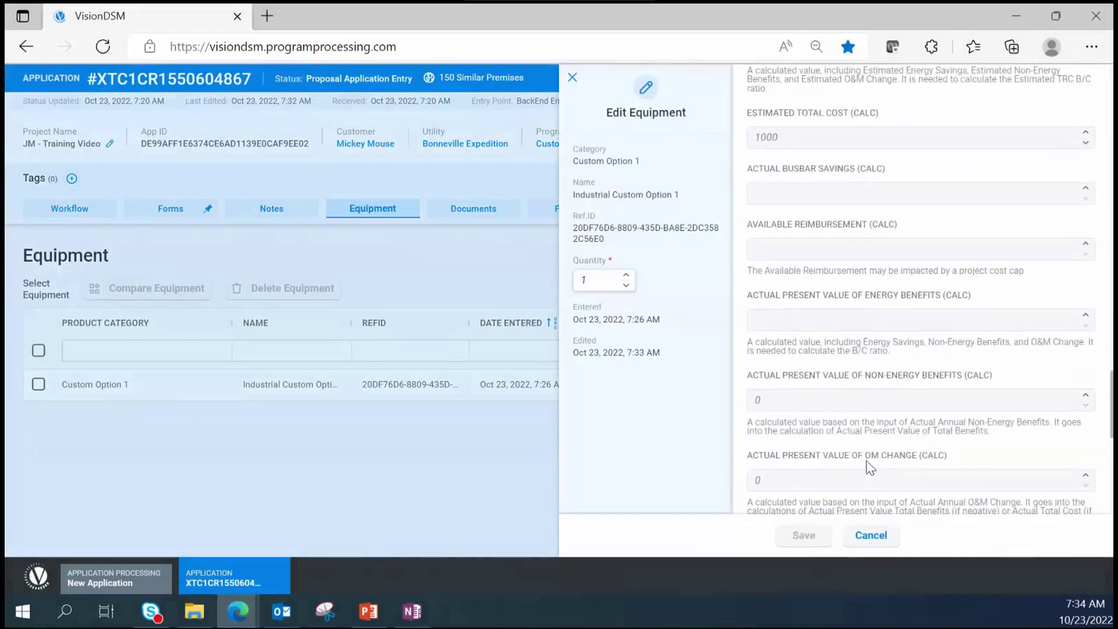
scroll(867, 460, down, 3)
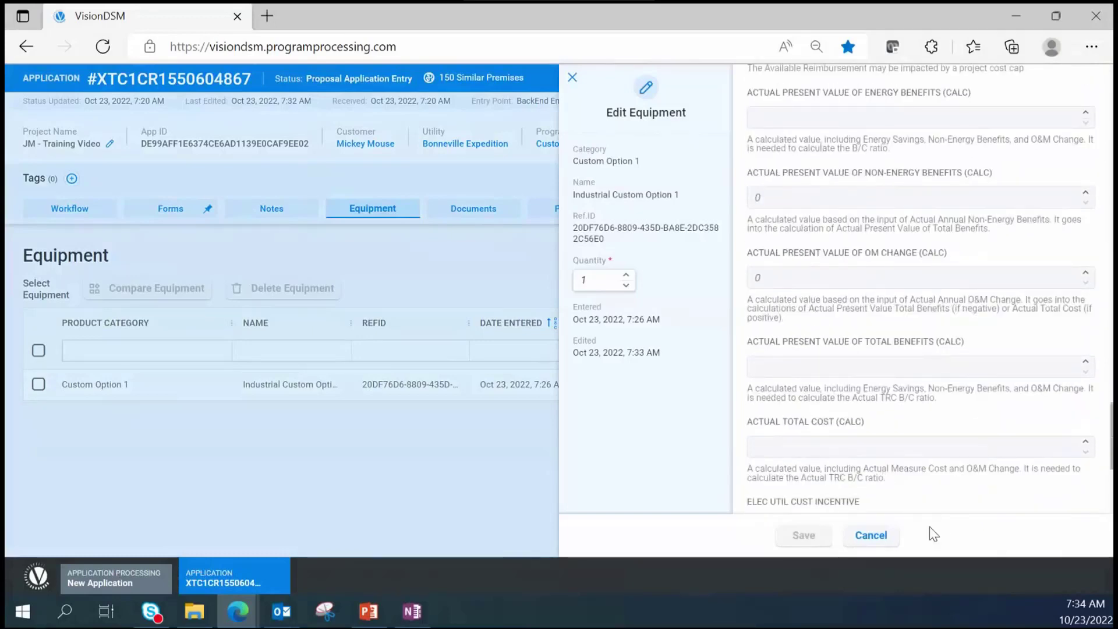
click(888, 540)
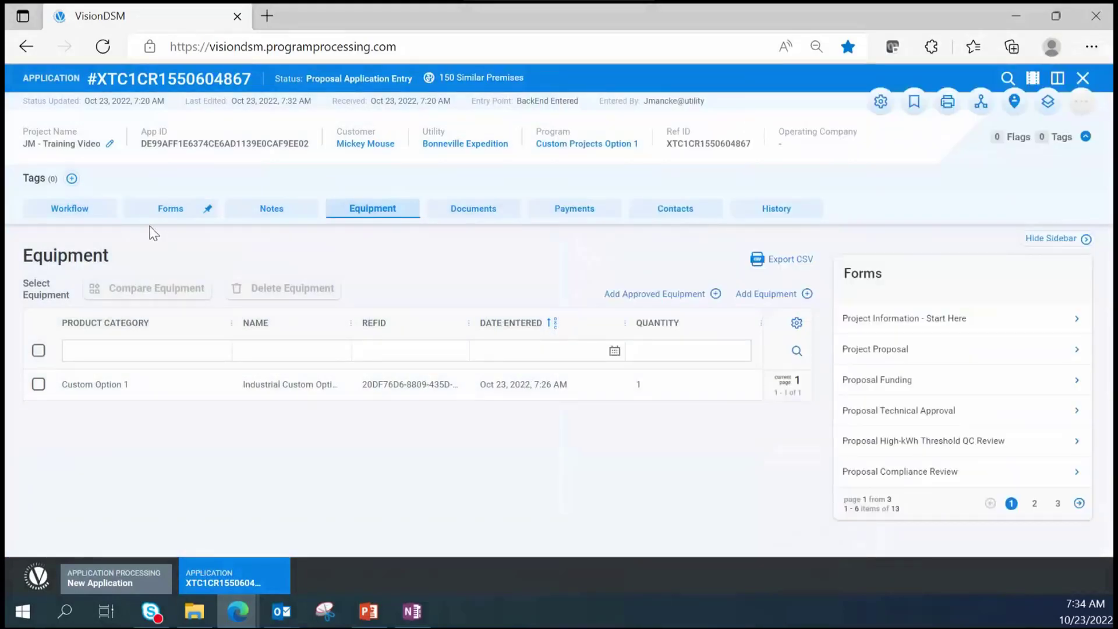
- Certify and submit the Submit Application for BPA Review task, then copy the application number
click(71, 209)
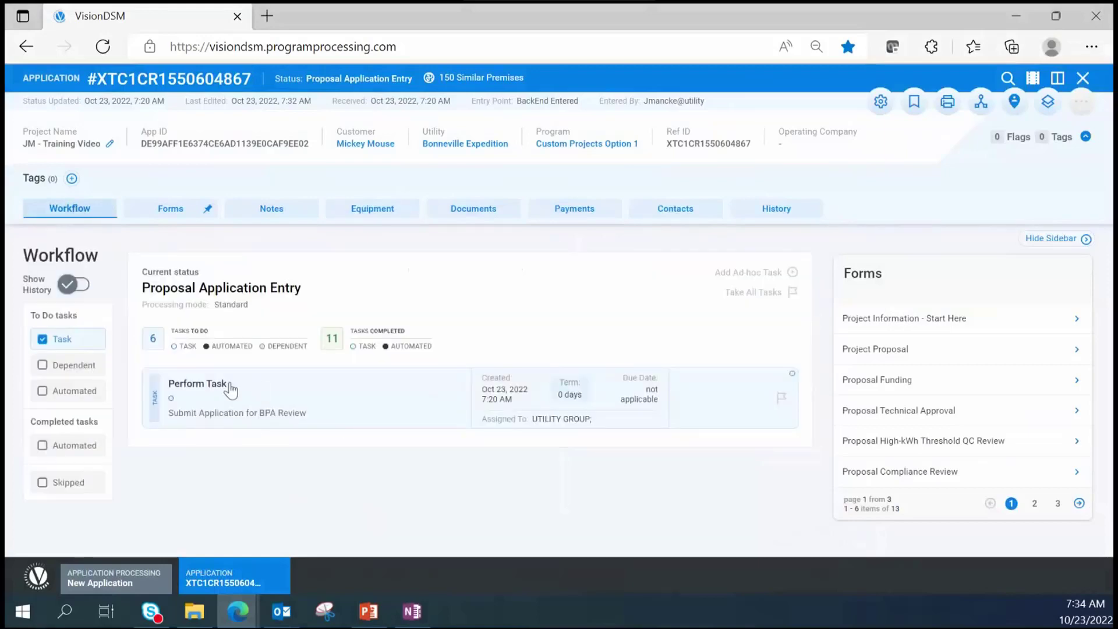
click(201, 424)
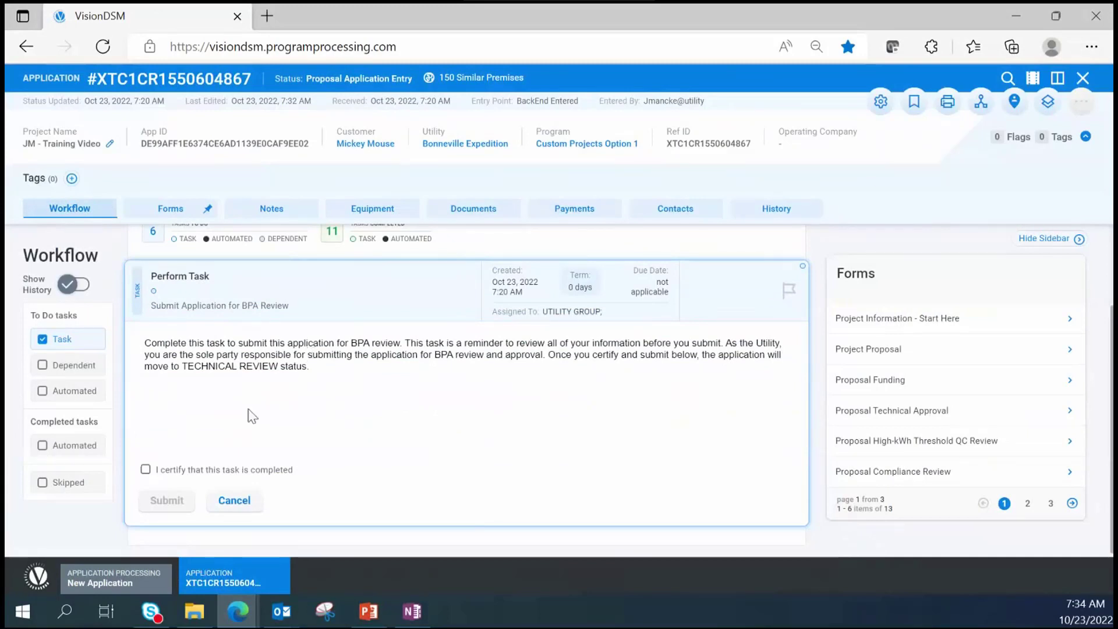
click(146, 469)
click(165, 509)
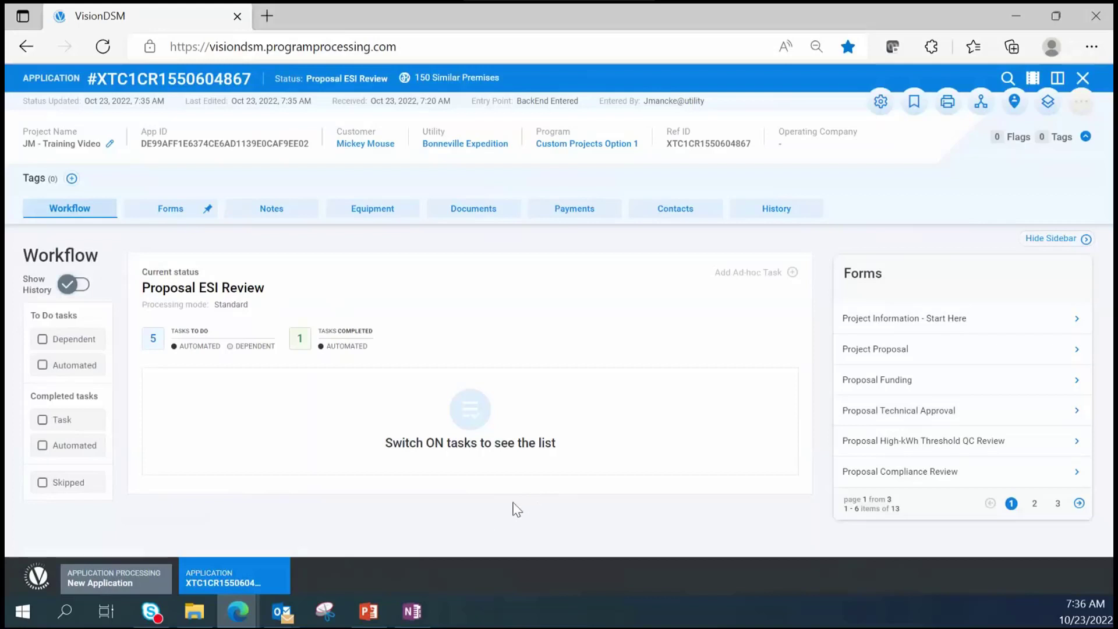
click(169, 81)
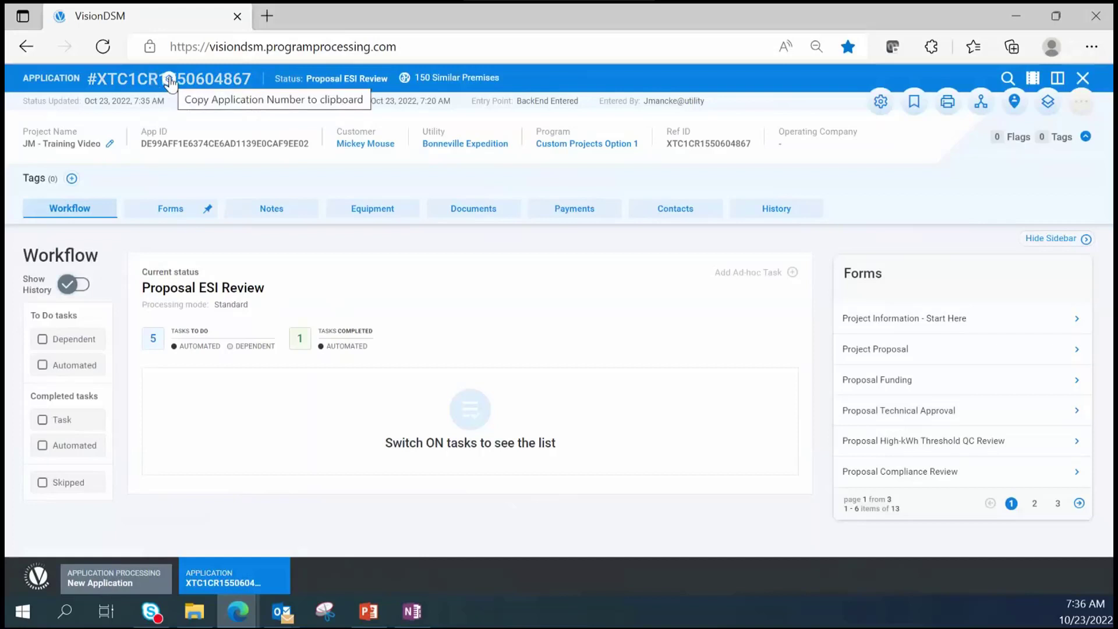